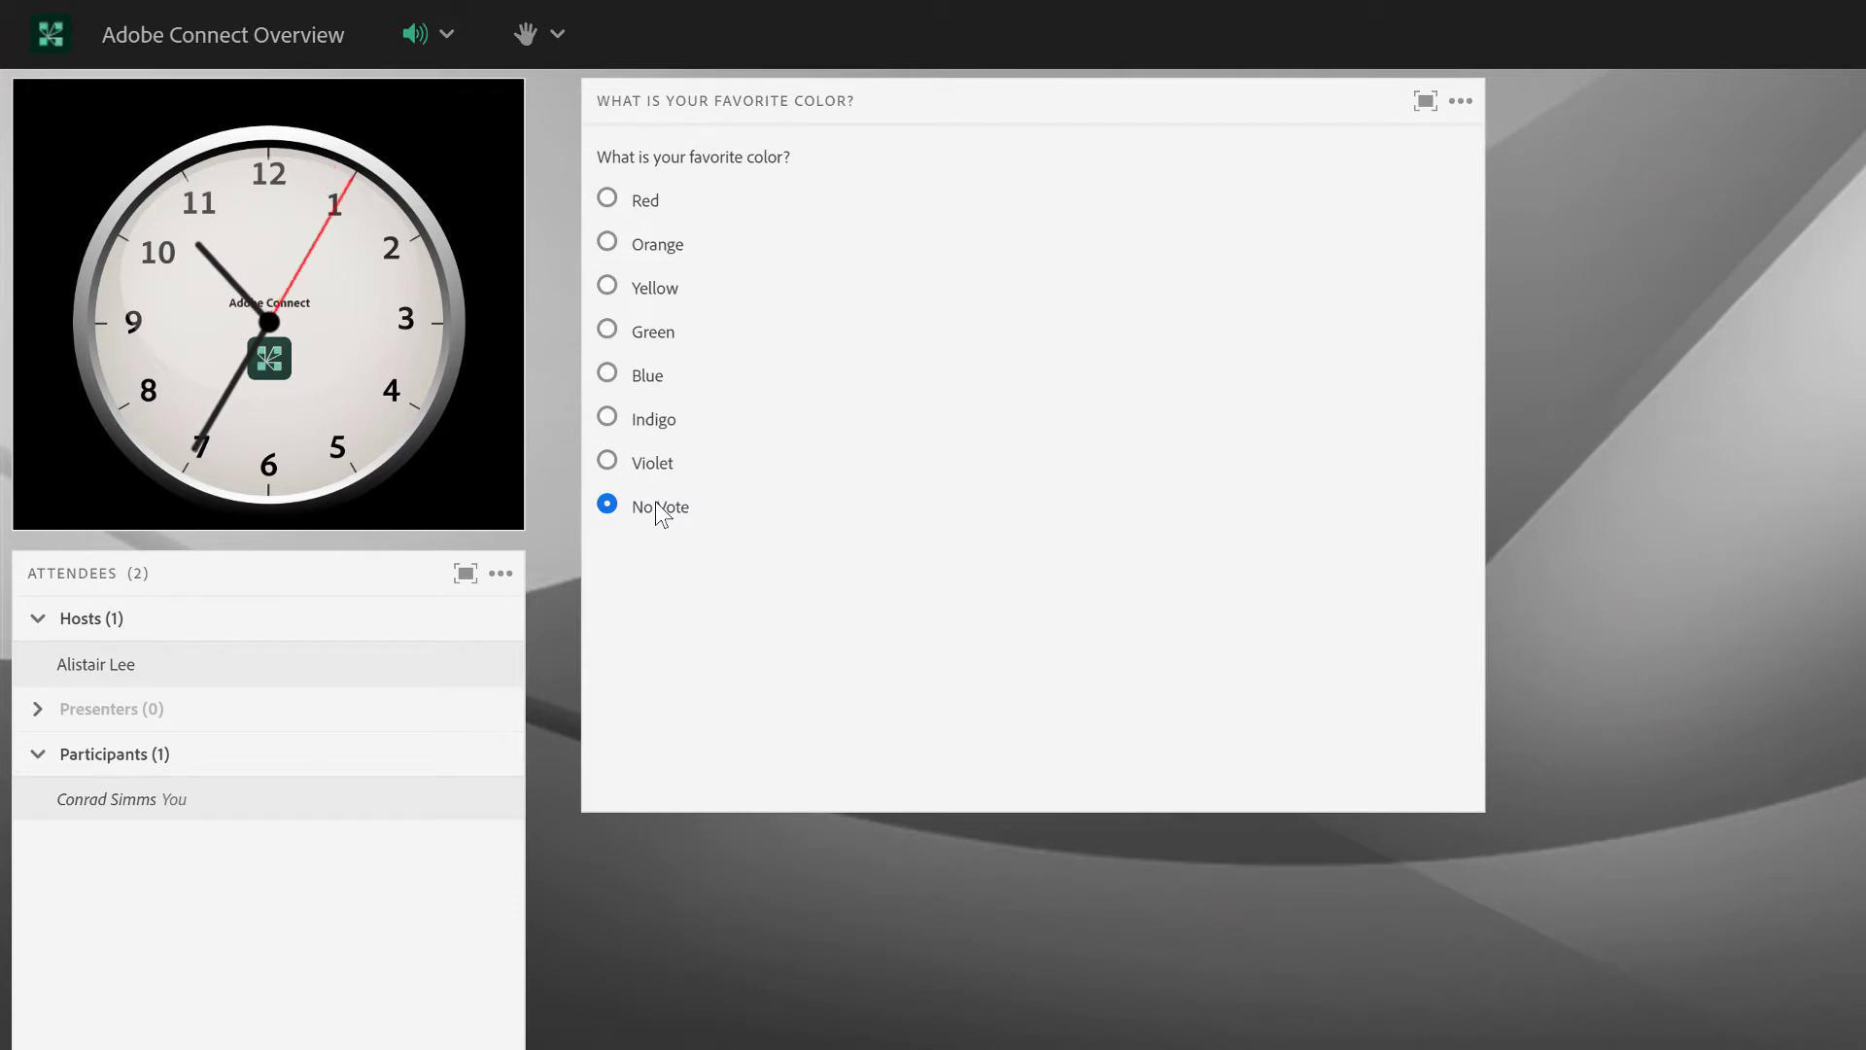
# As the participant, vote Green in the colour poll, then change the vote to Indigo.
pyautogui.click(607, 329)
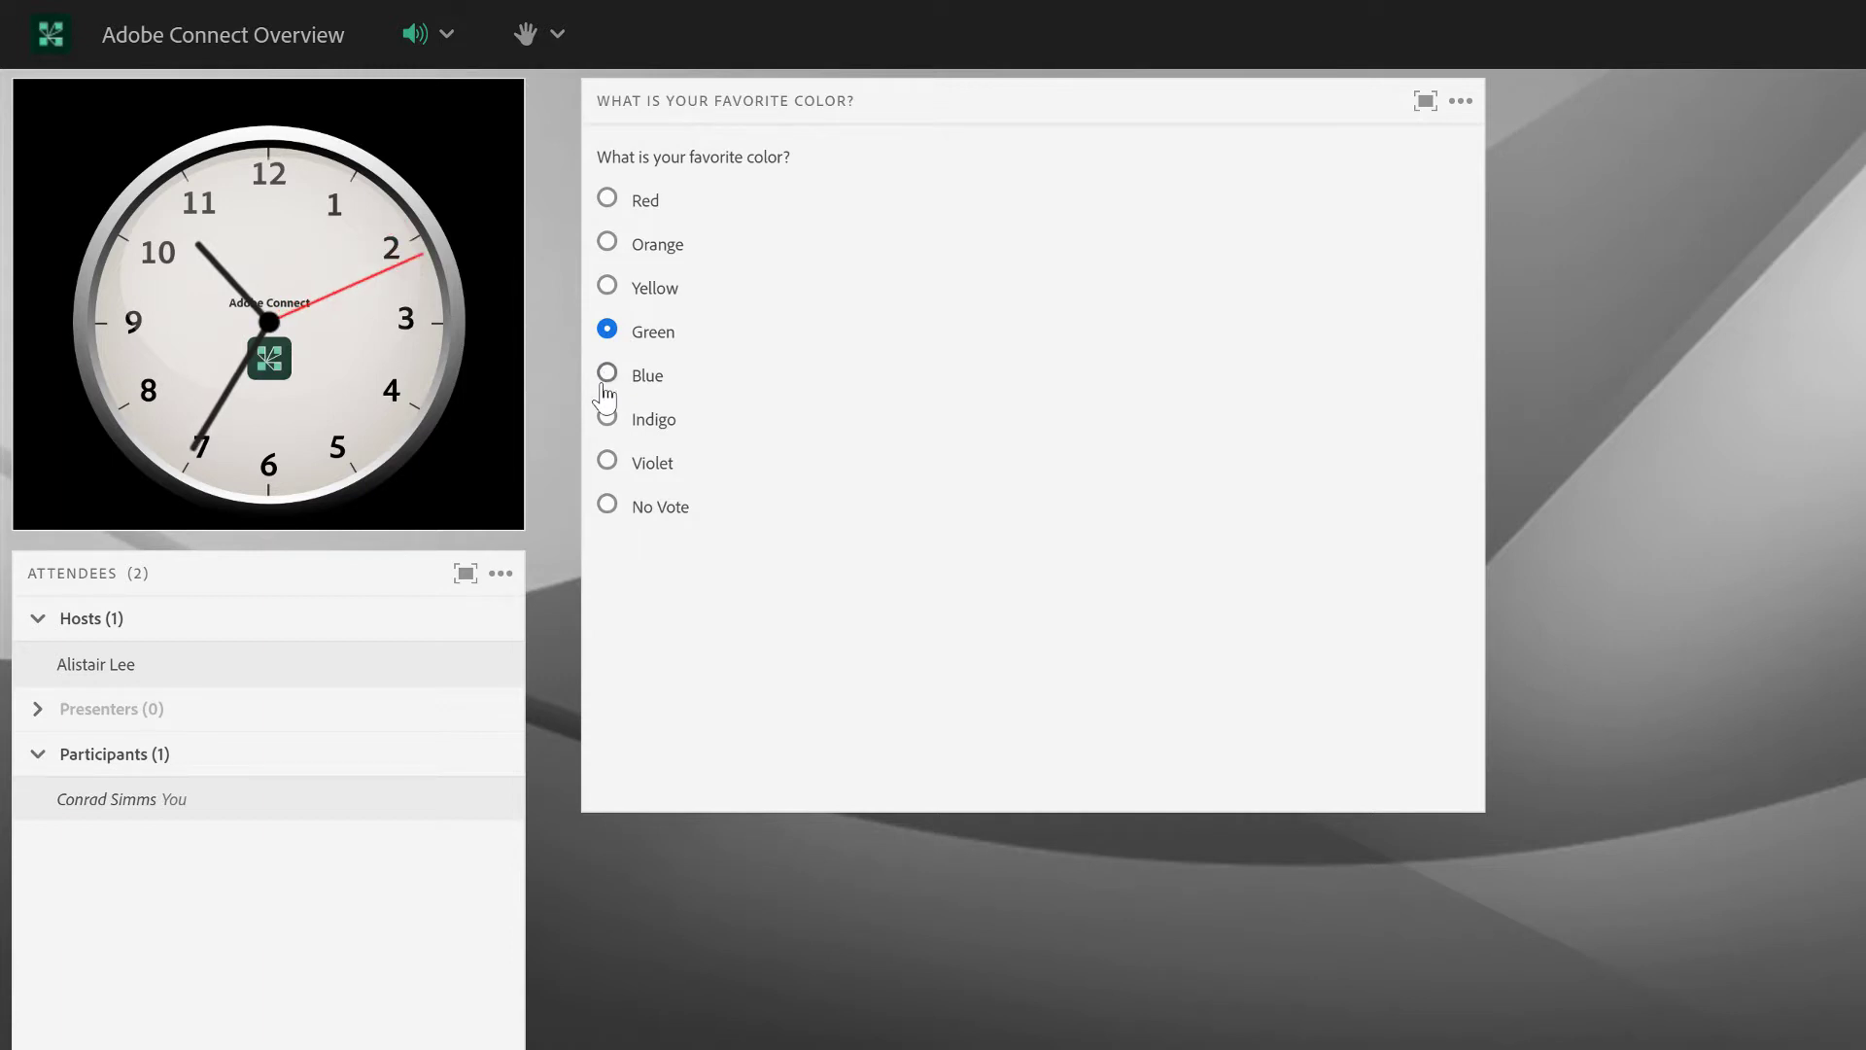
pyautogui.click(605, 420)
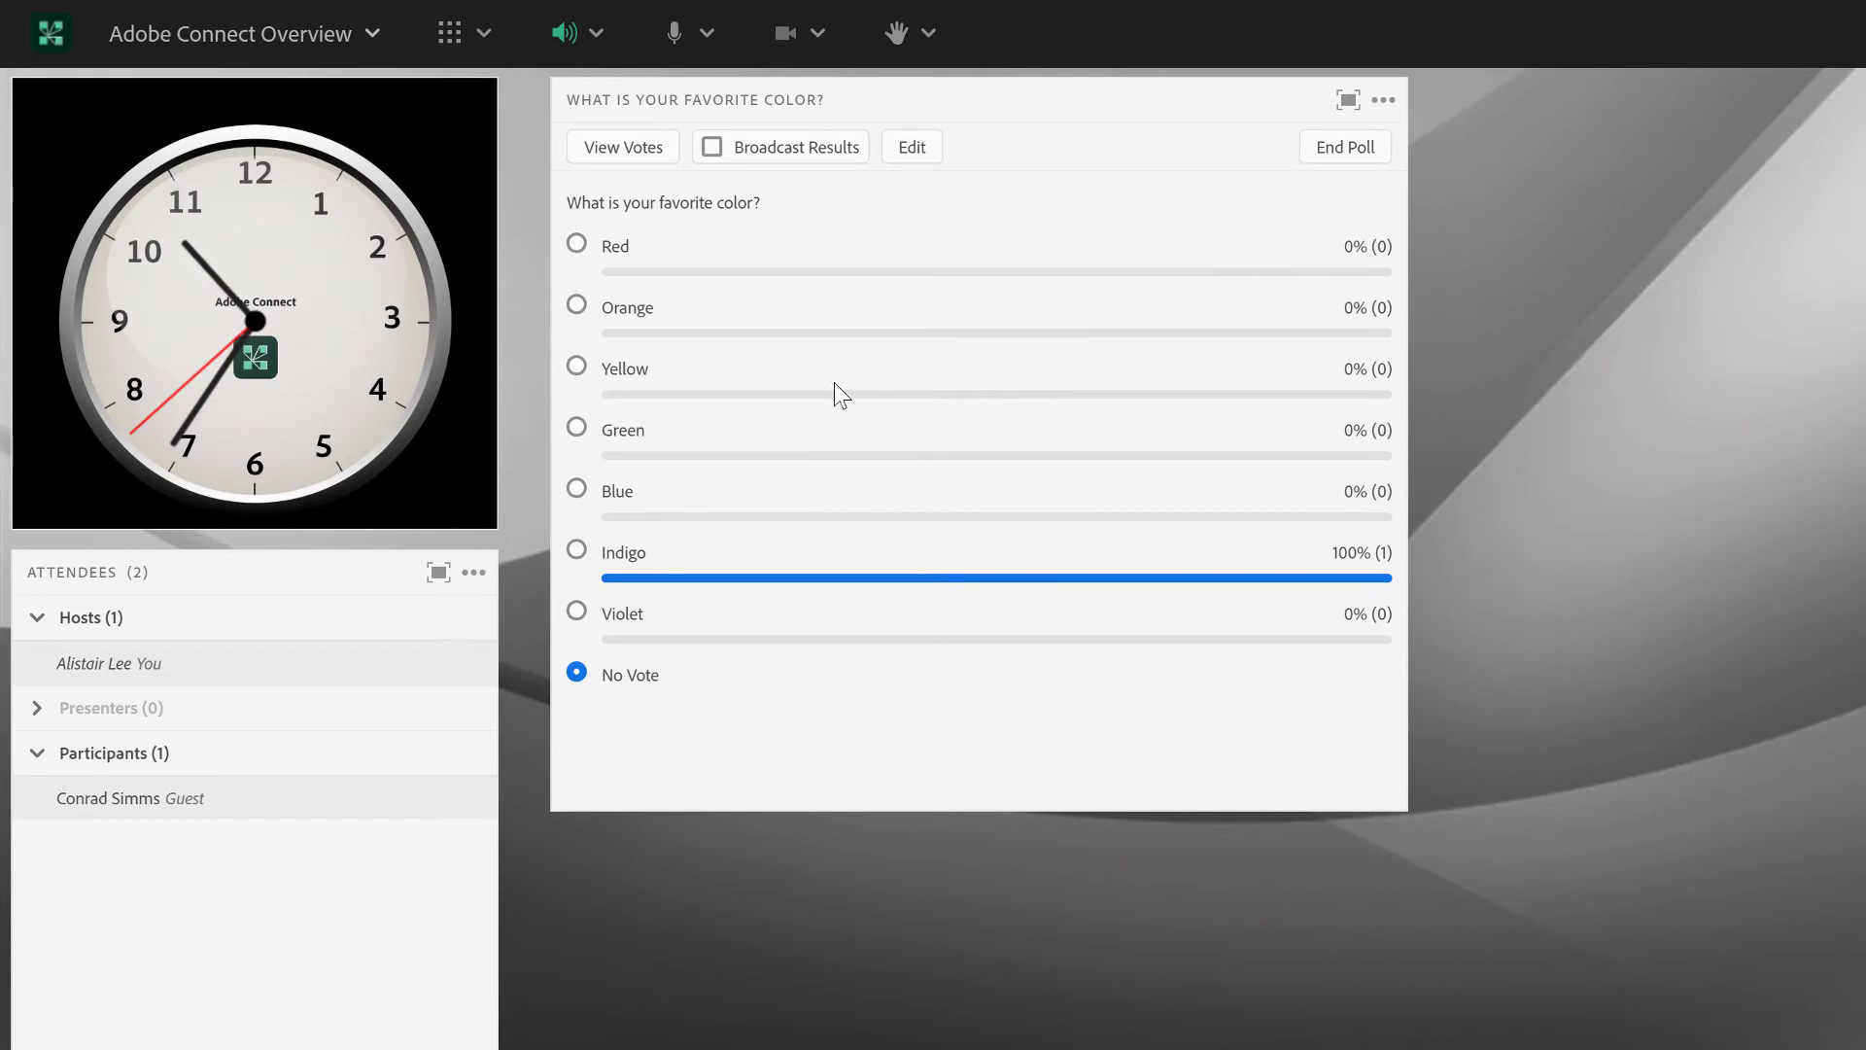
# Cast the host's Blue vote, then review the votes list sorted by name and answer.
pyautogui.click(579, 491)
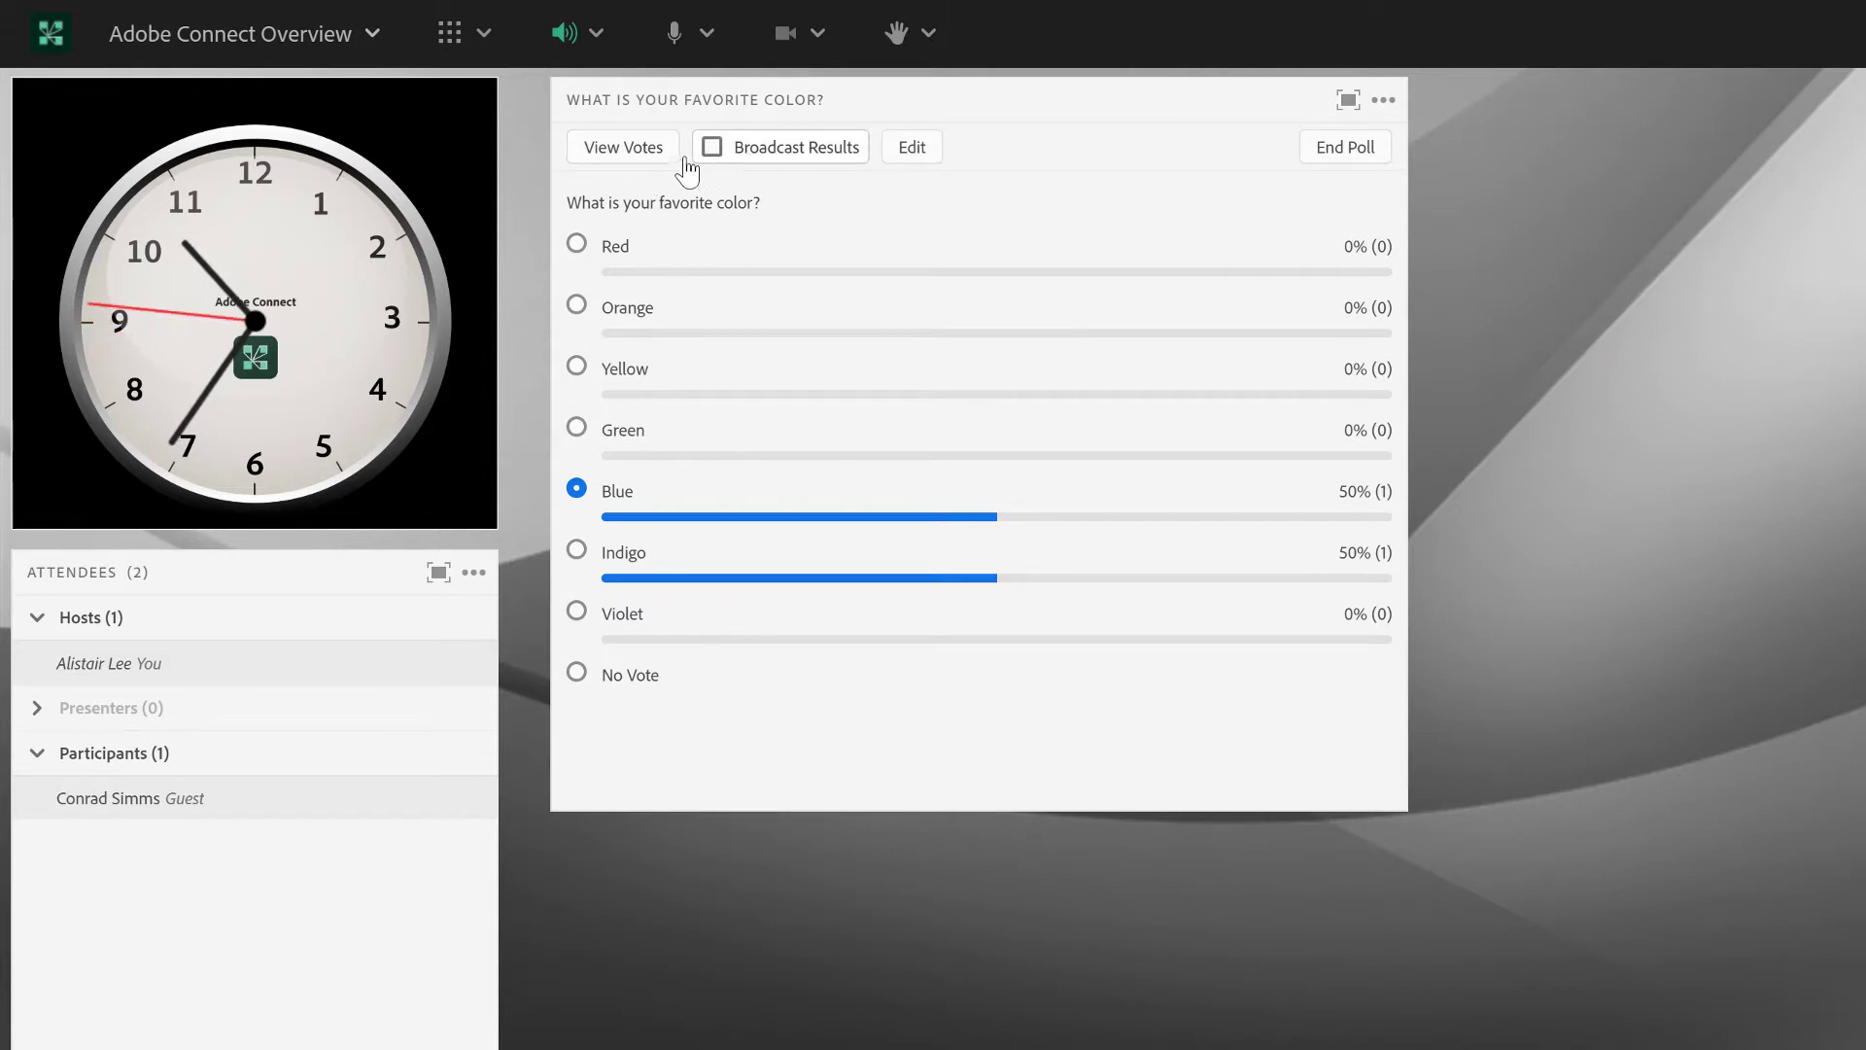
pyautogui.click(642, 160)
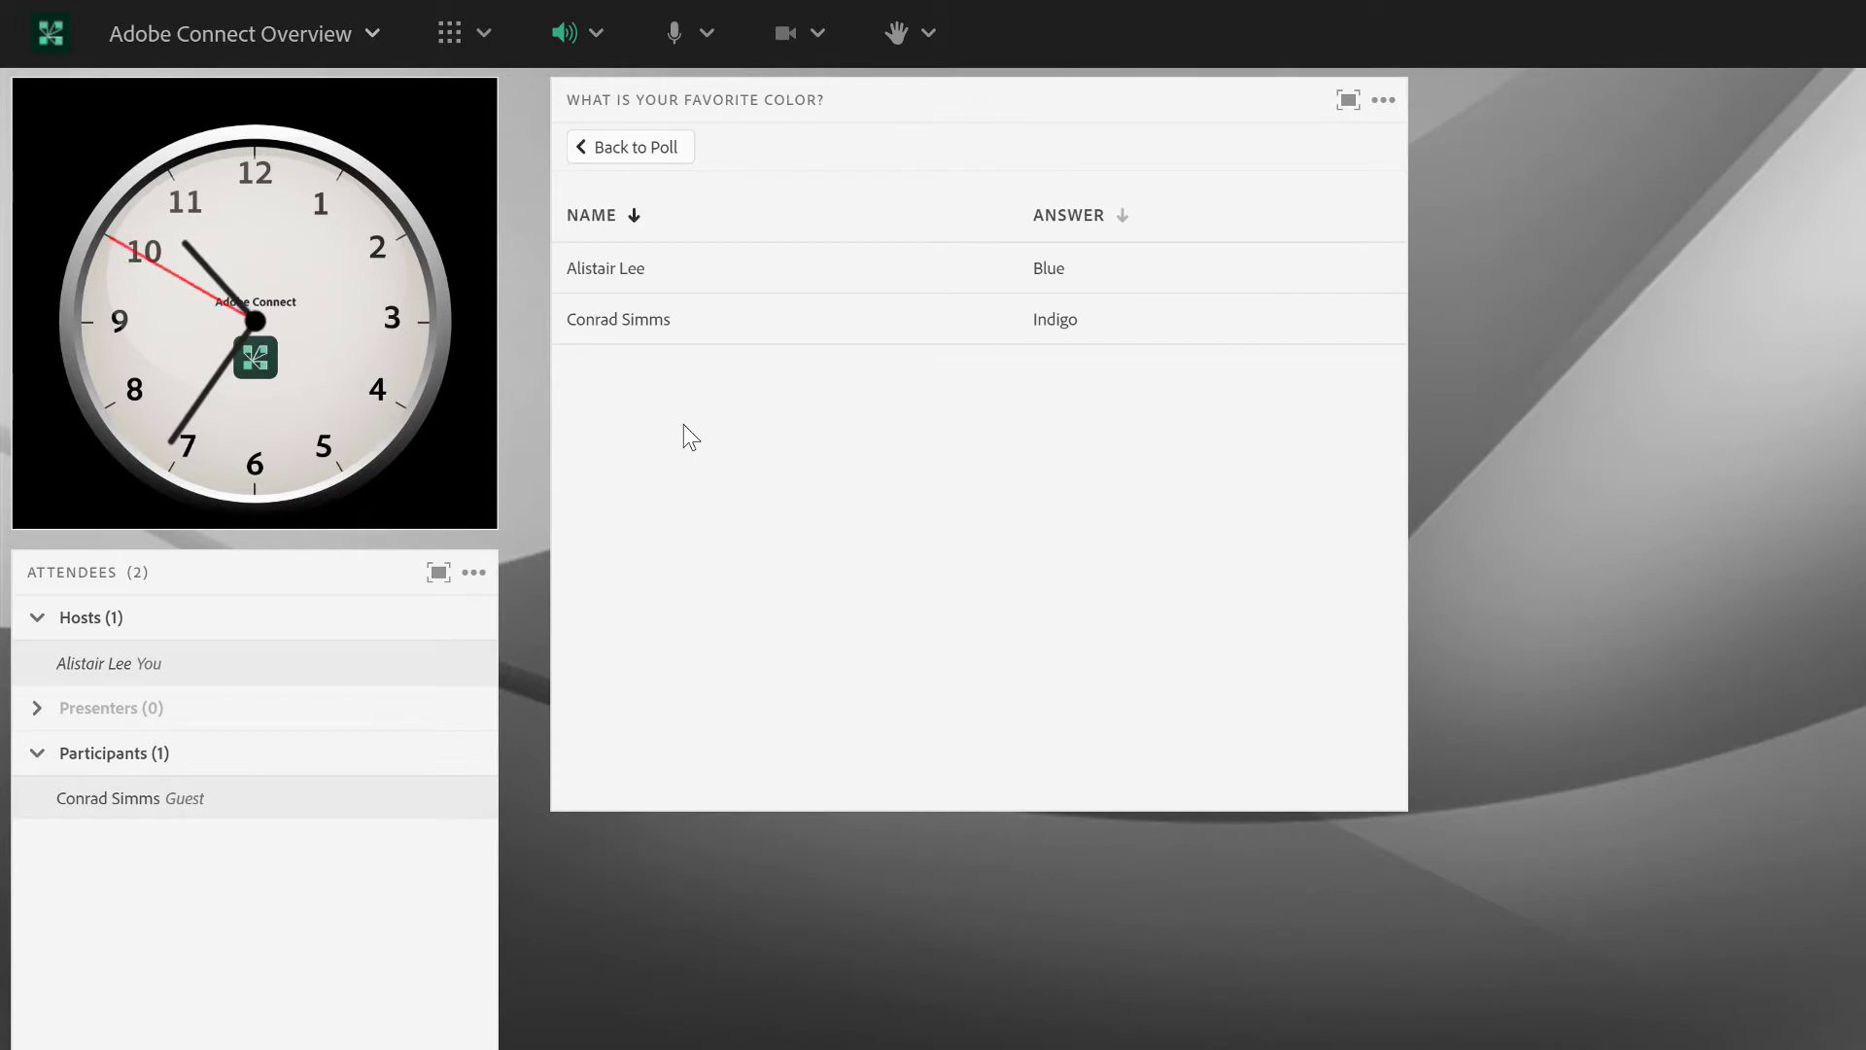
pyautogui.click(637, 223)
pyautogui.click(637, 224)
pyautogui.click(1120, 226)
pyautogui.click(1121, 222)
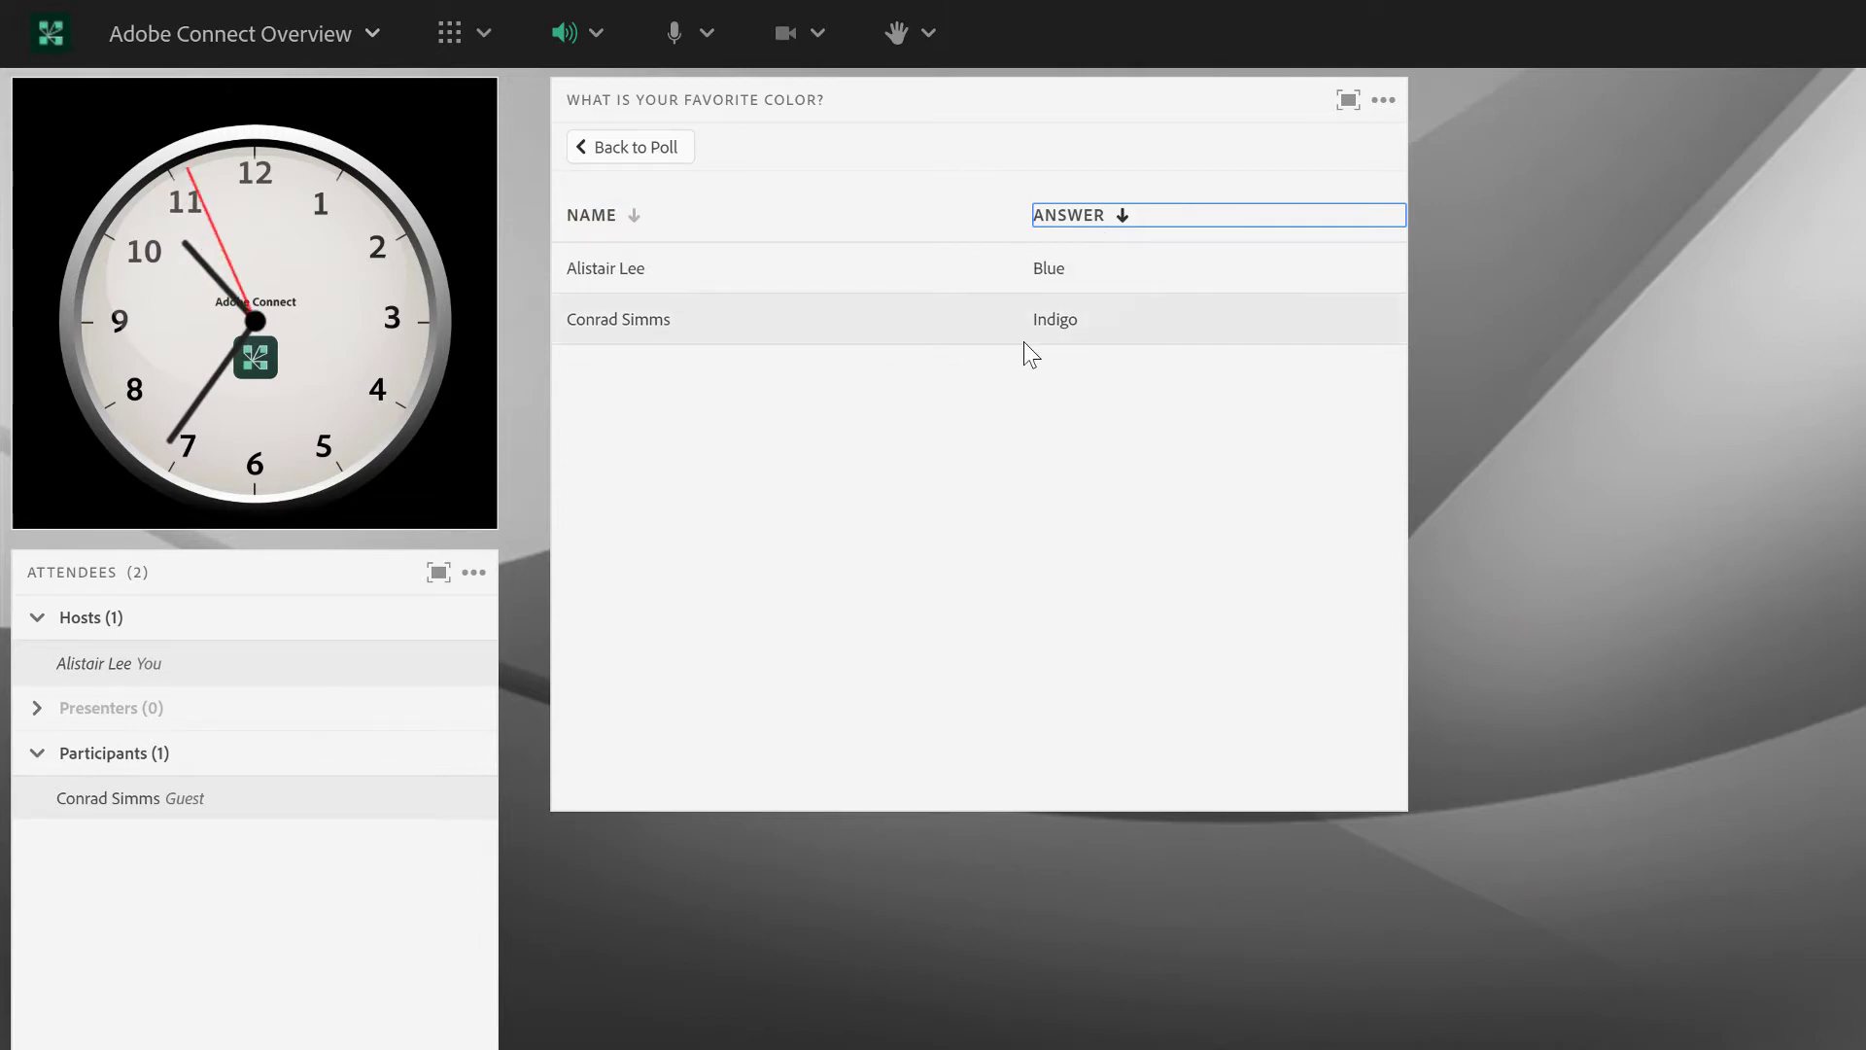
pyautogui.click(678, 155)
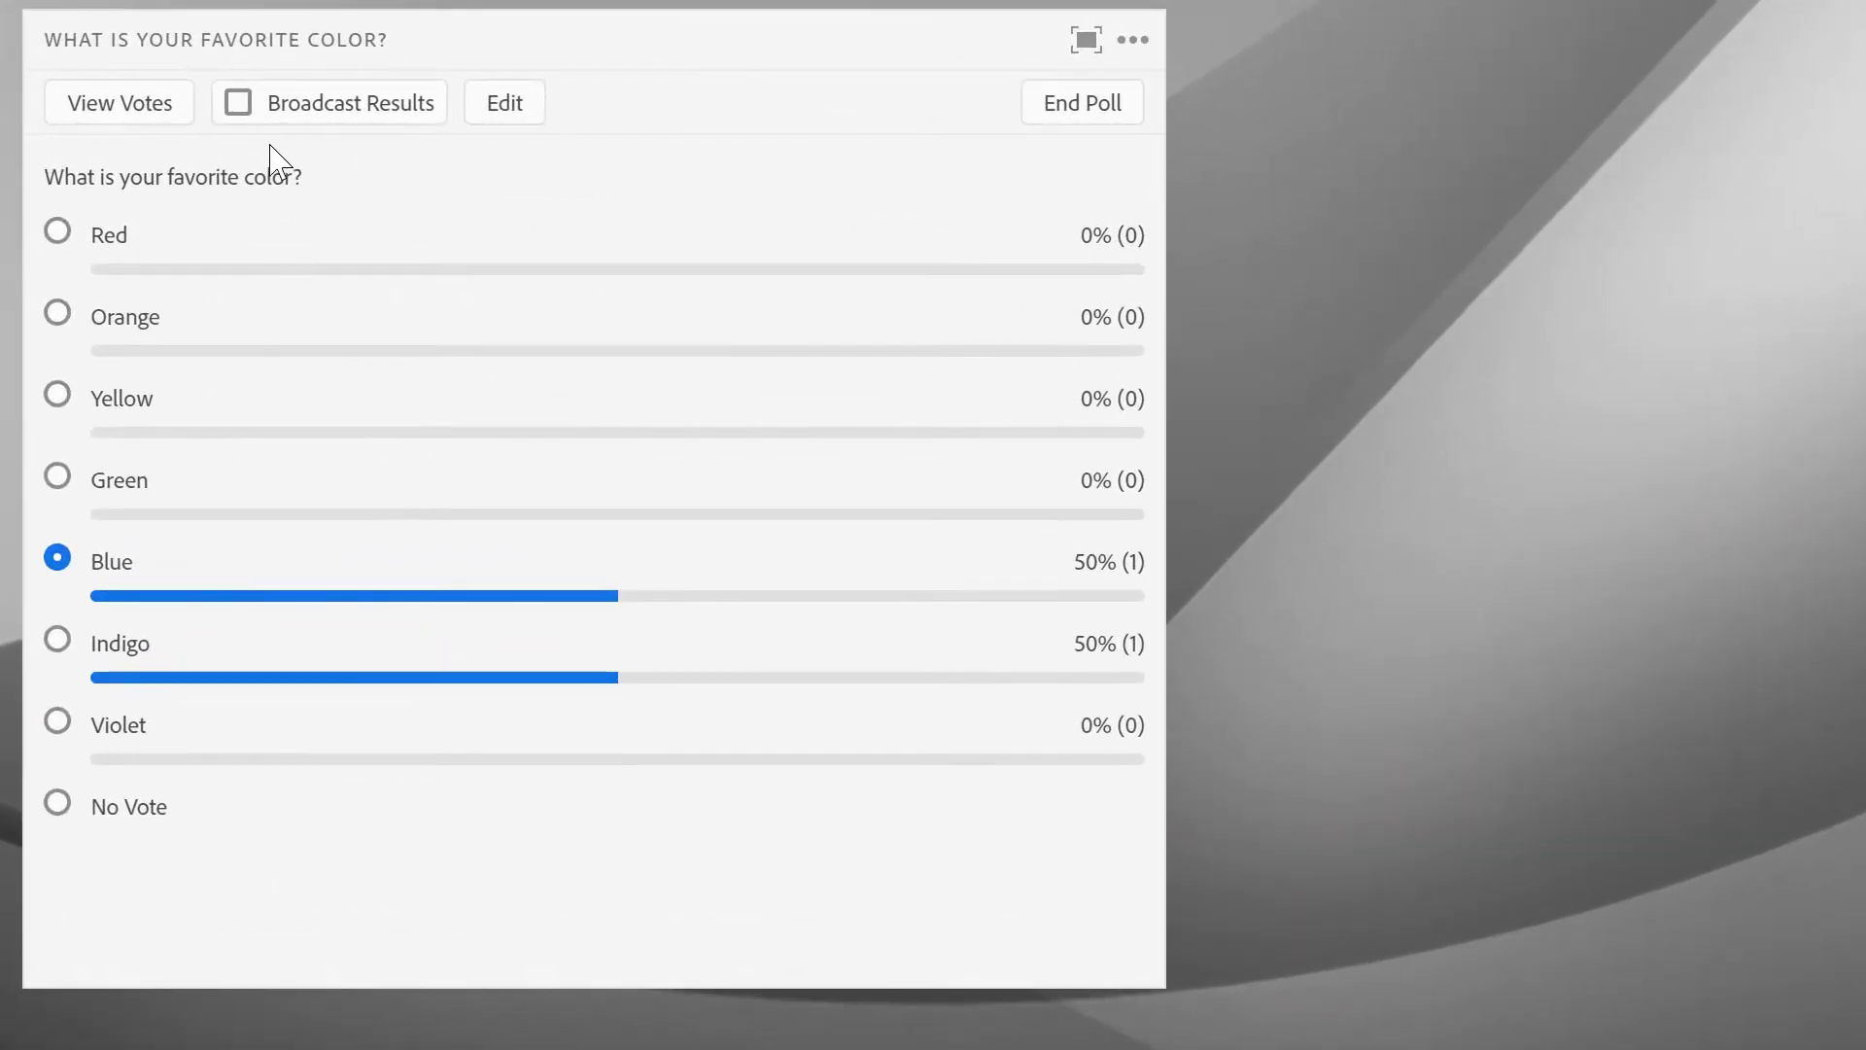
# Broadcast the colour poll's Blue 50% and Indigo 50% results to all attendees.
pyautogui.click(352, 108)
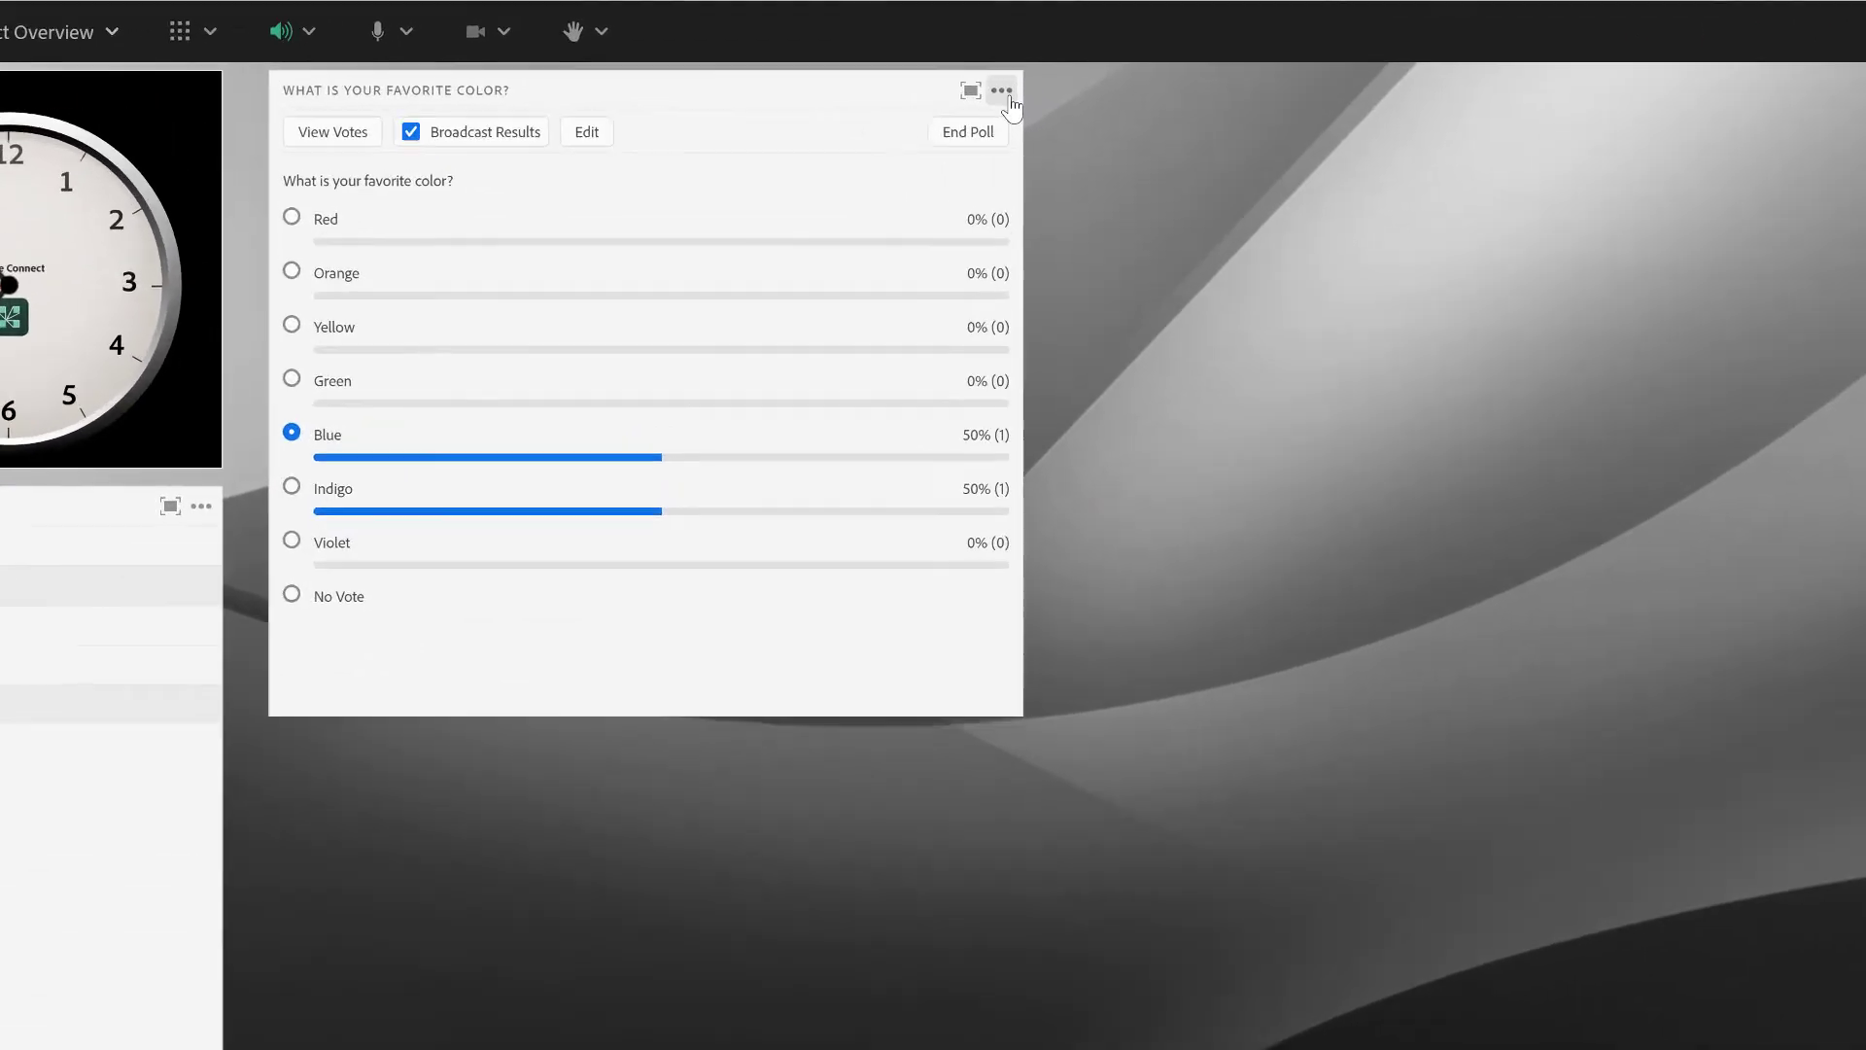
# Set the poll's result format to Show as %, then start editing the poll.
pyautogui.click(922, 89)
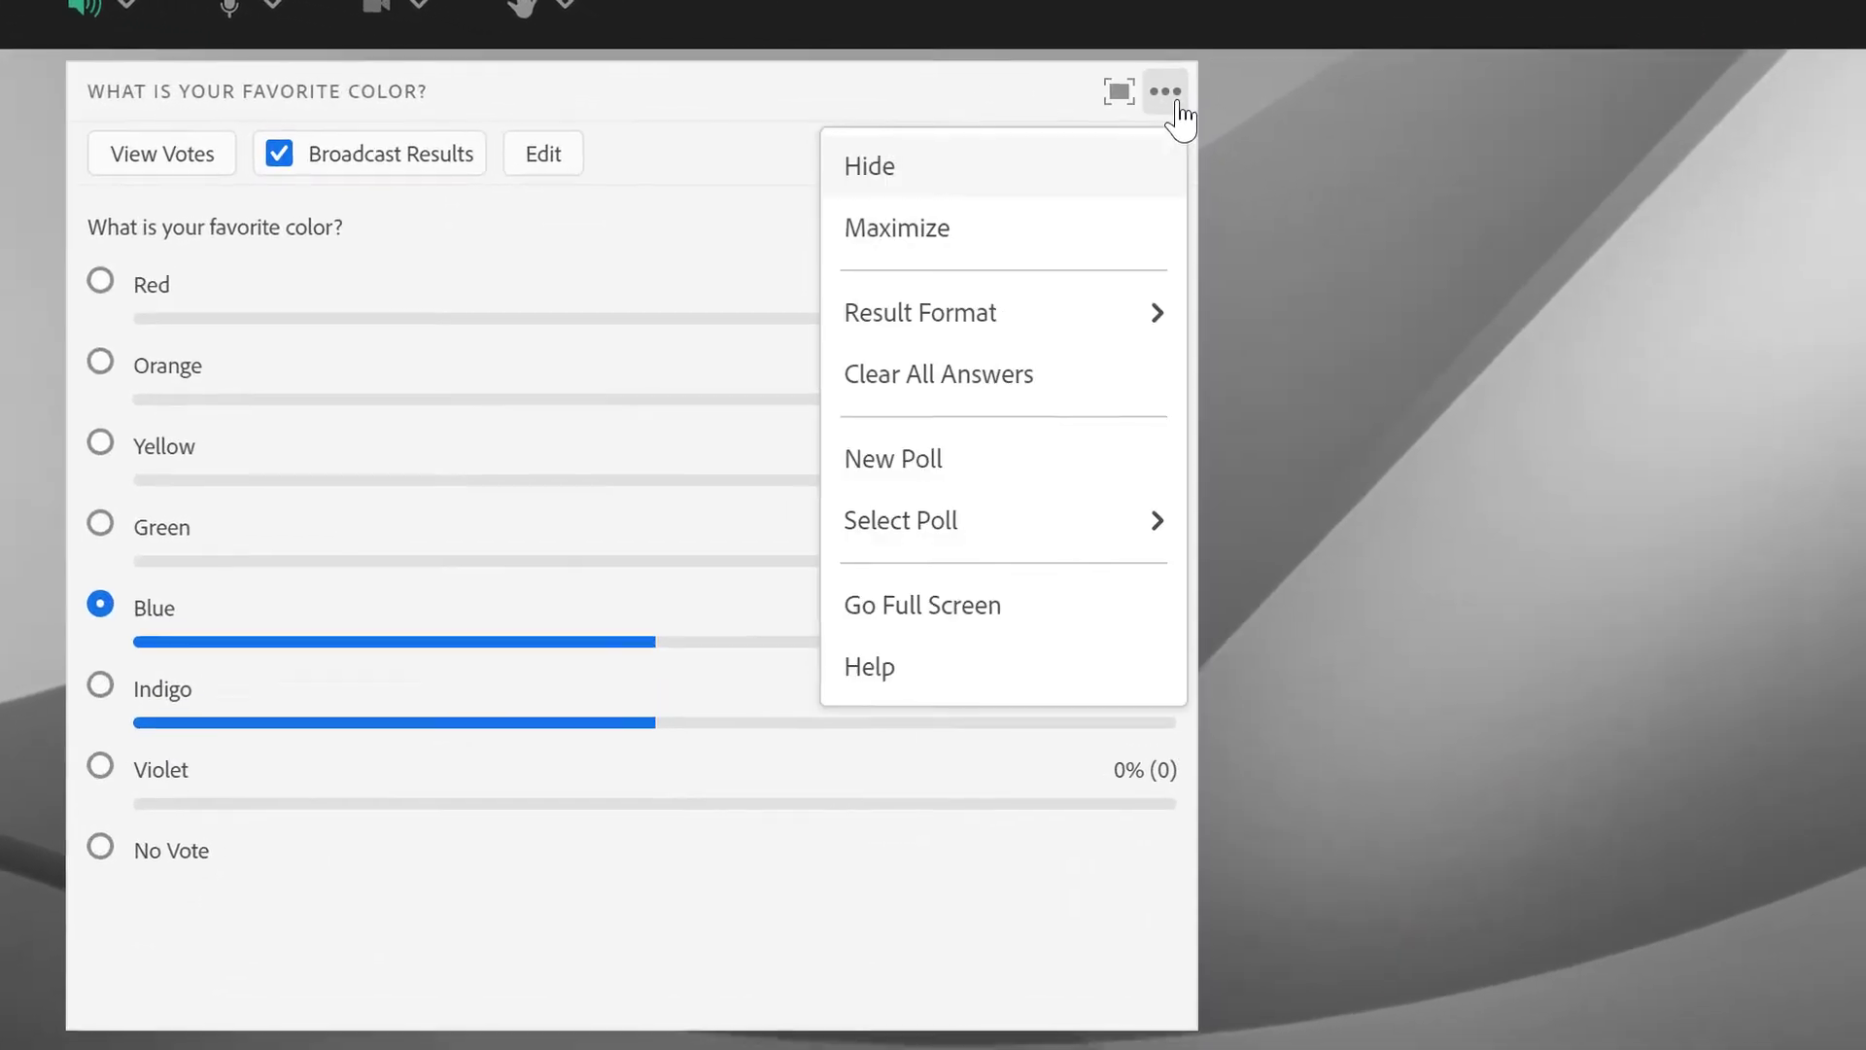
pyautogui.moveTo(1054, 329)
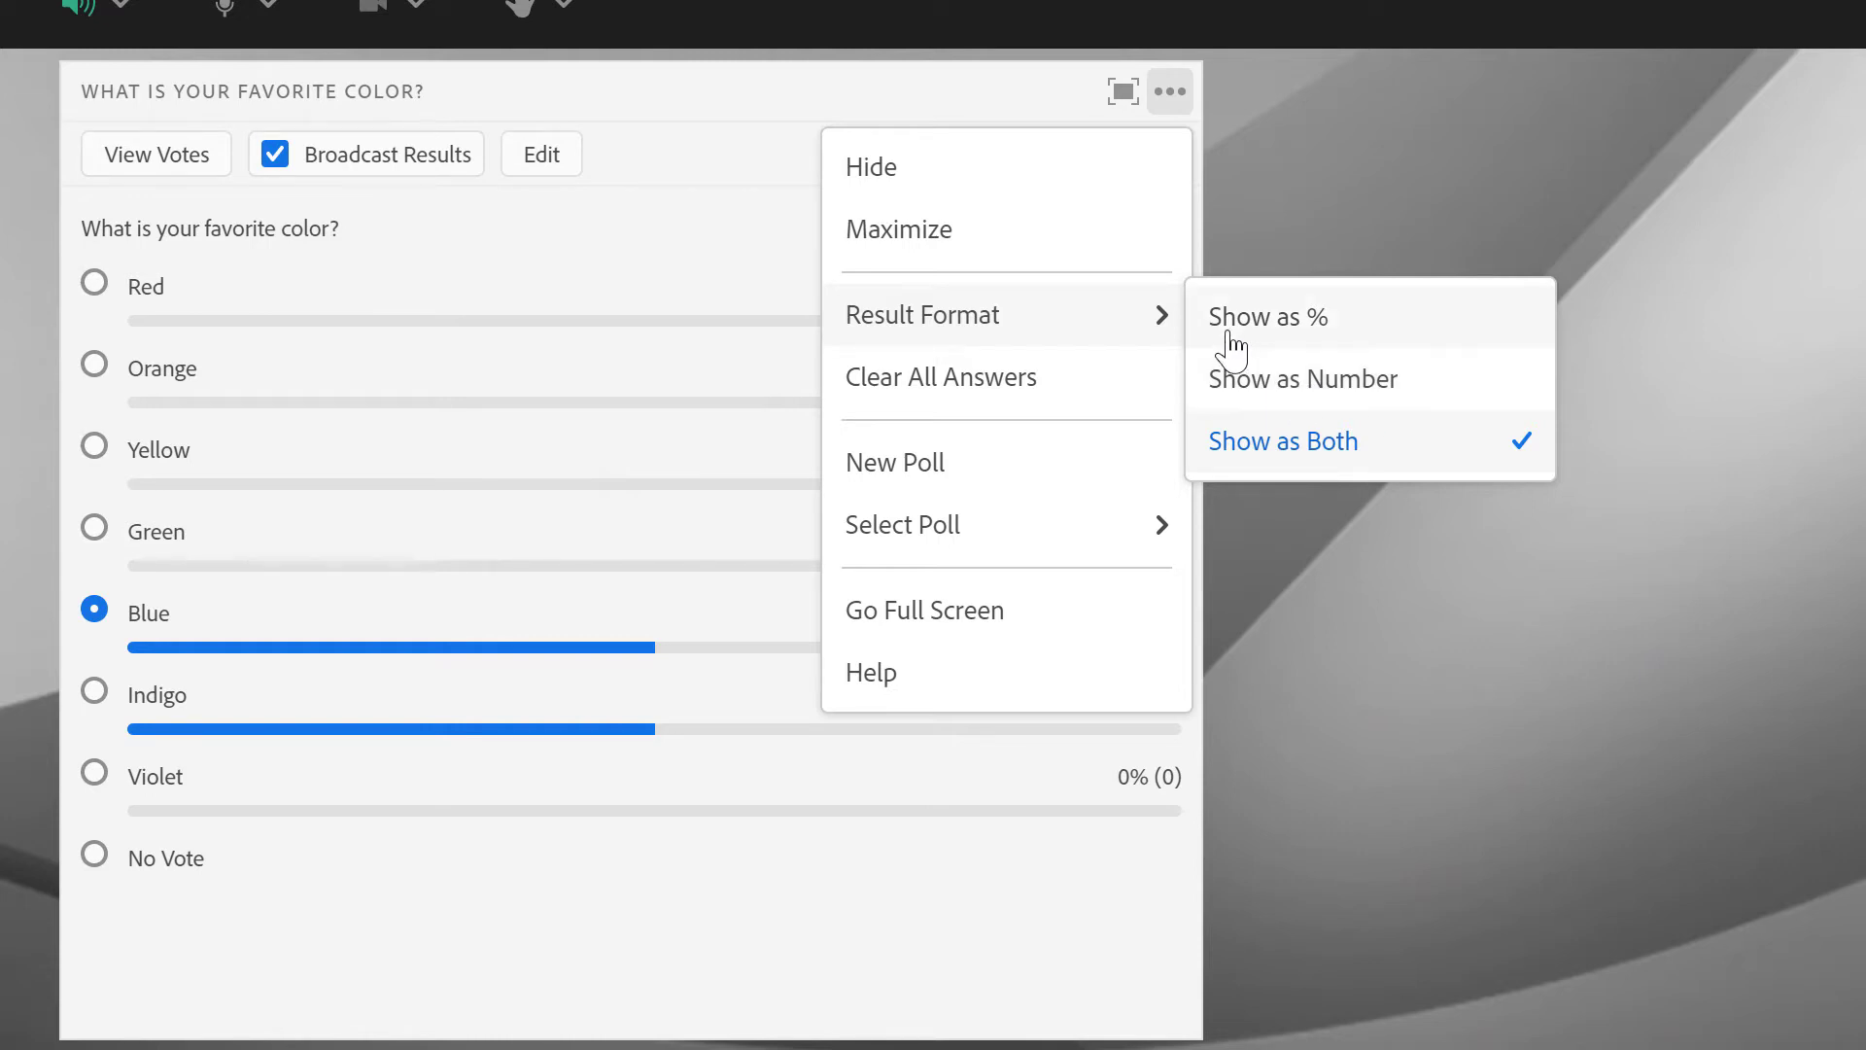
pyautogui.click(1324, 326)
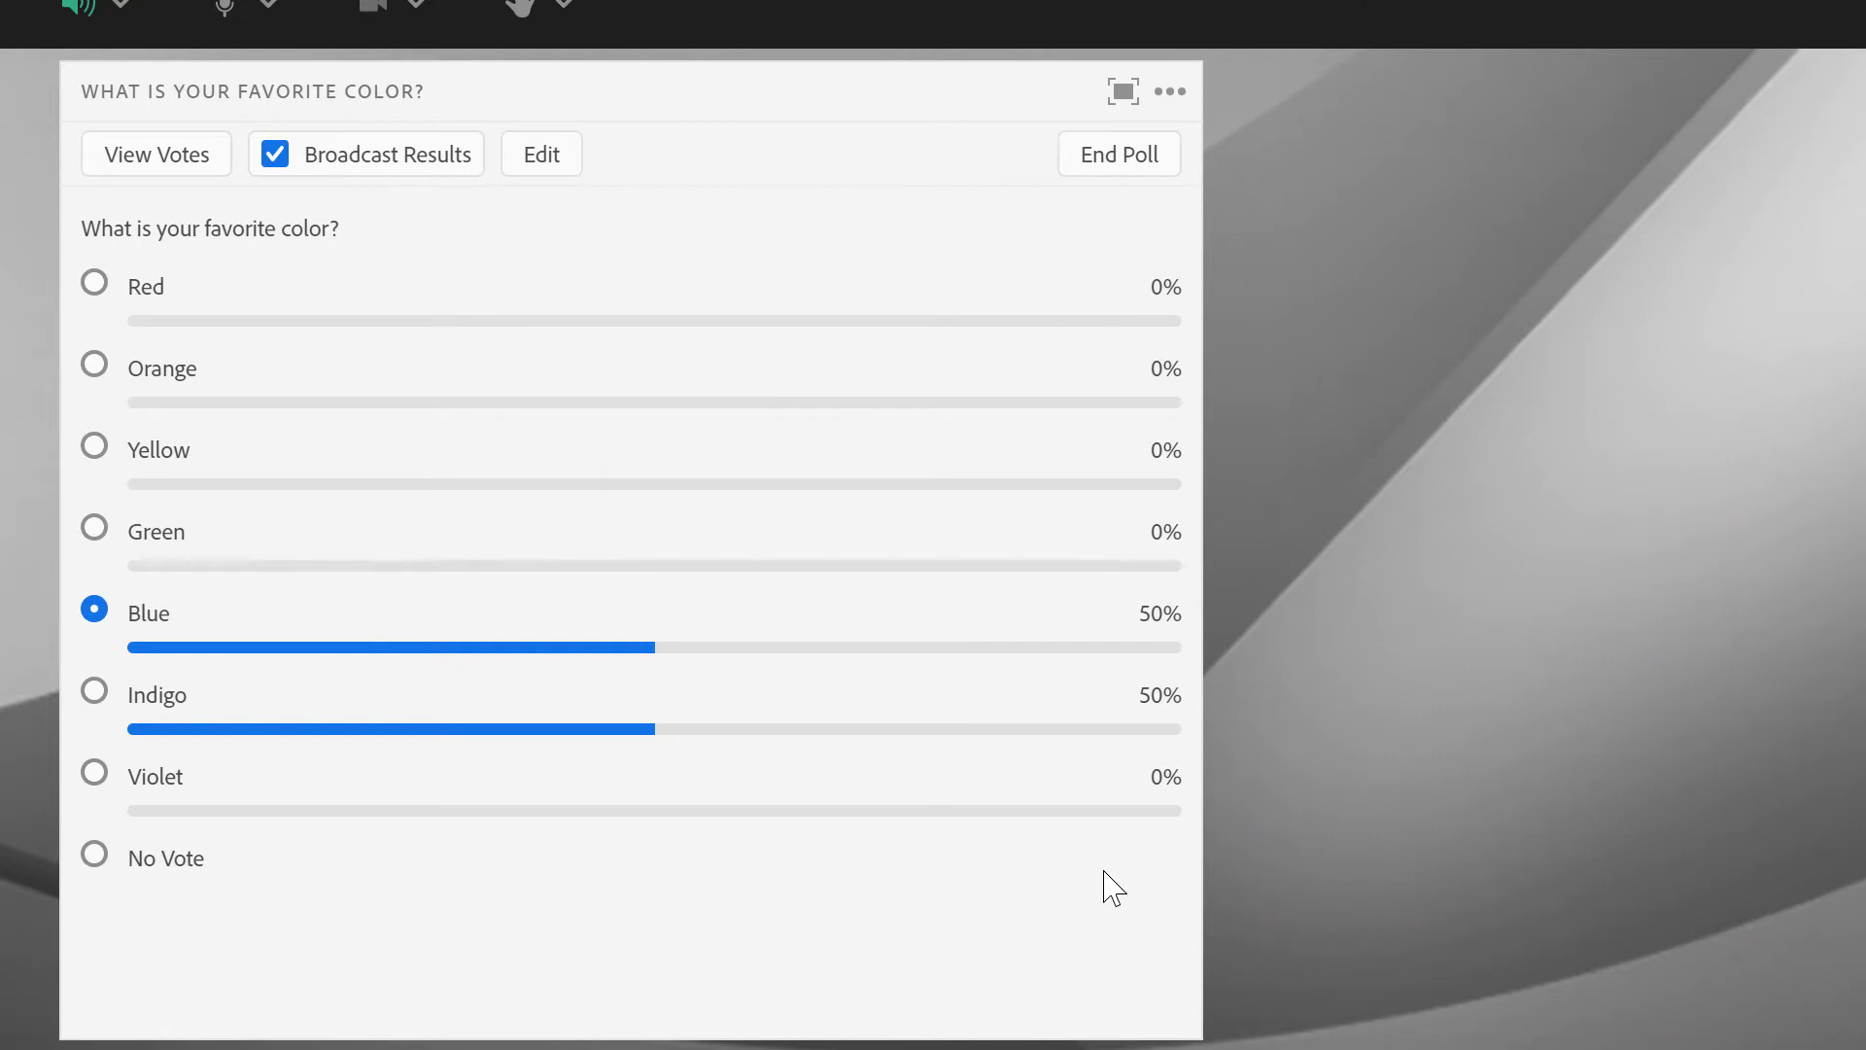
pyautogui.click(551, 177)
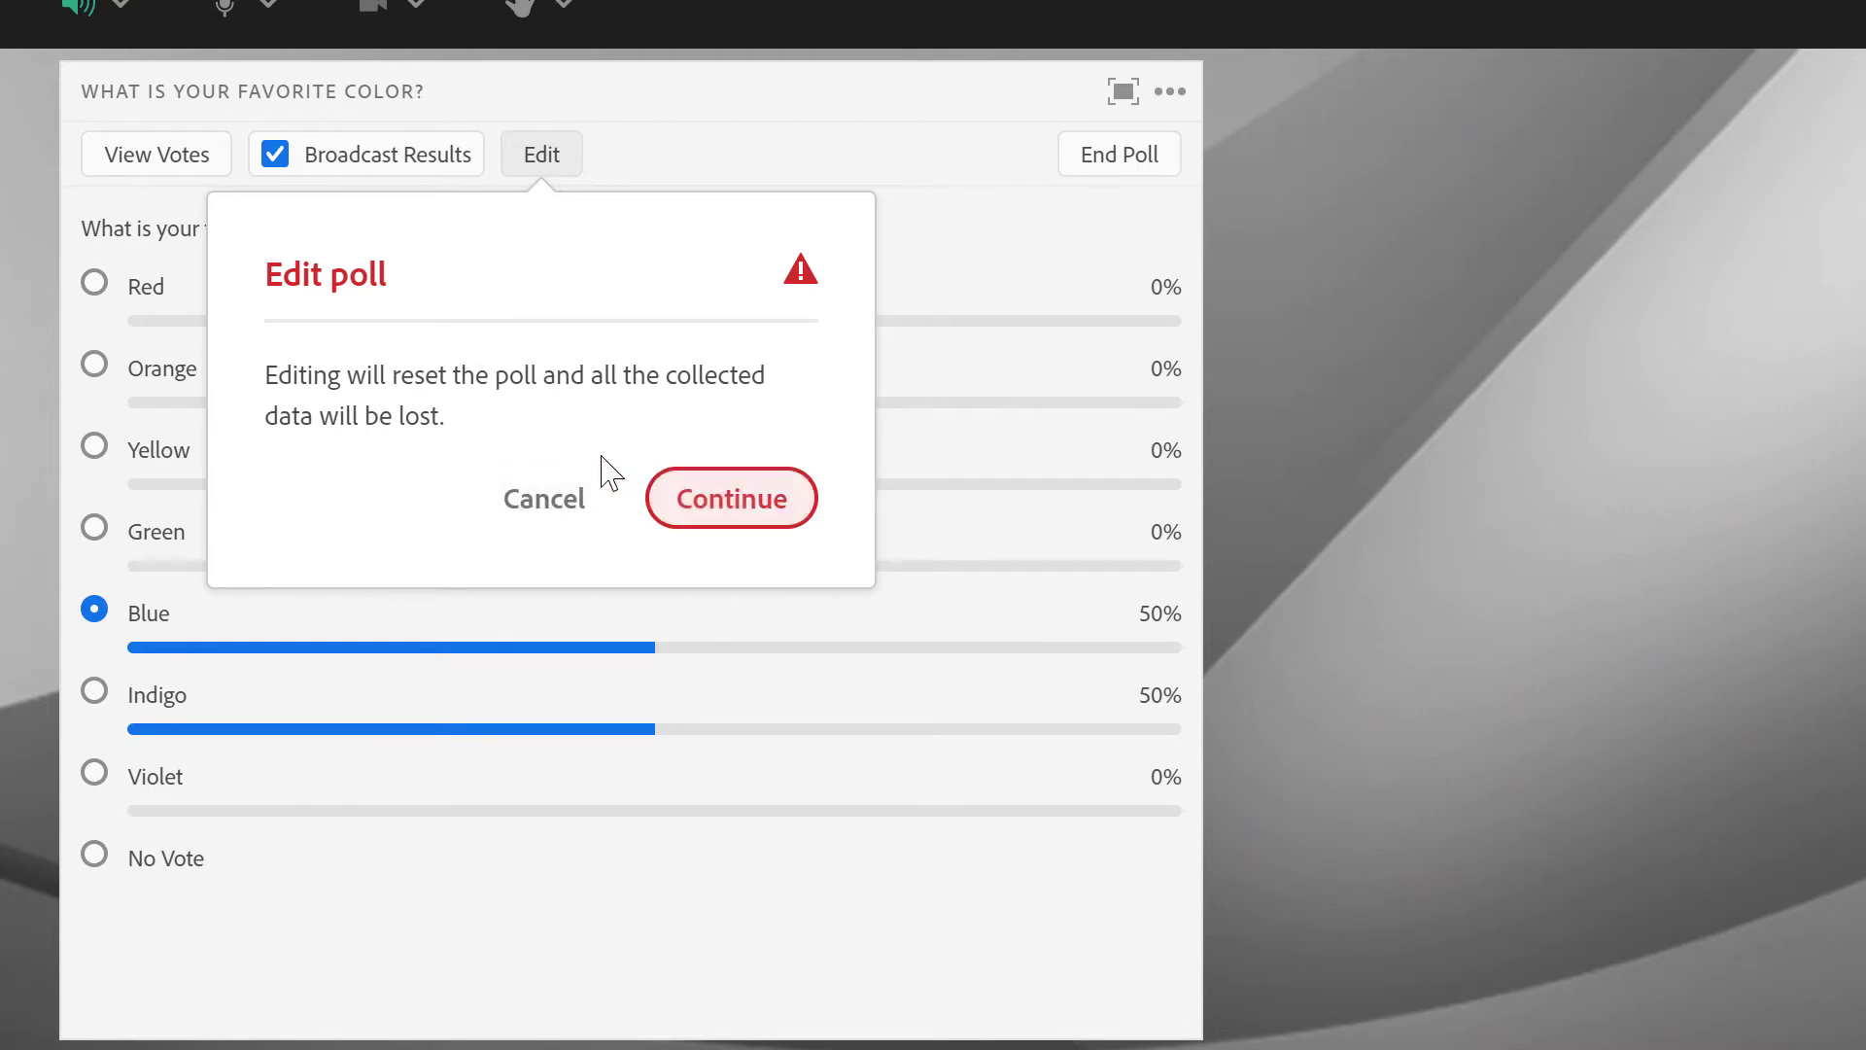
# Cancel the edit warning and end the colour poll, keeping its results unchanged.
pyautogui.click(544, 508)
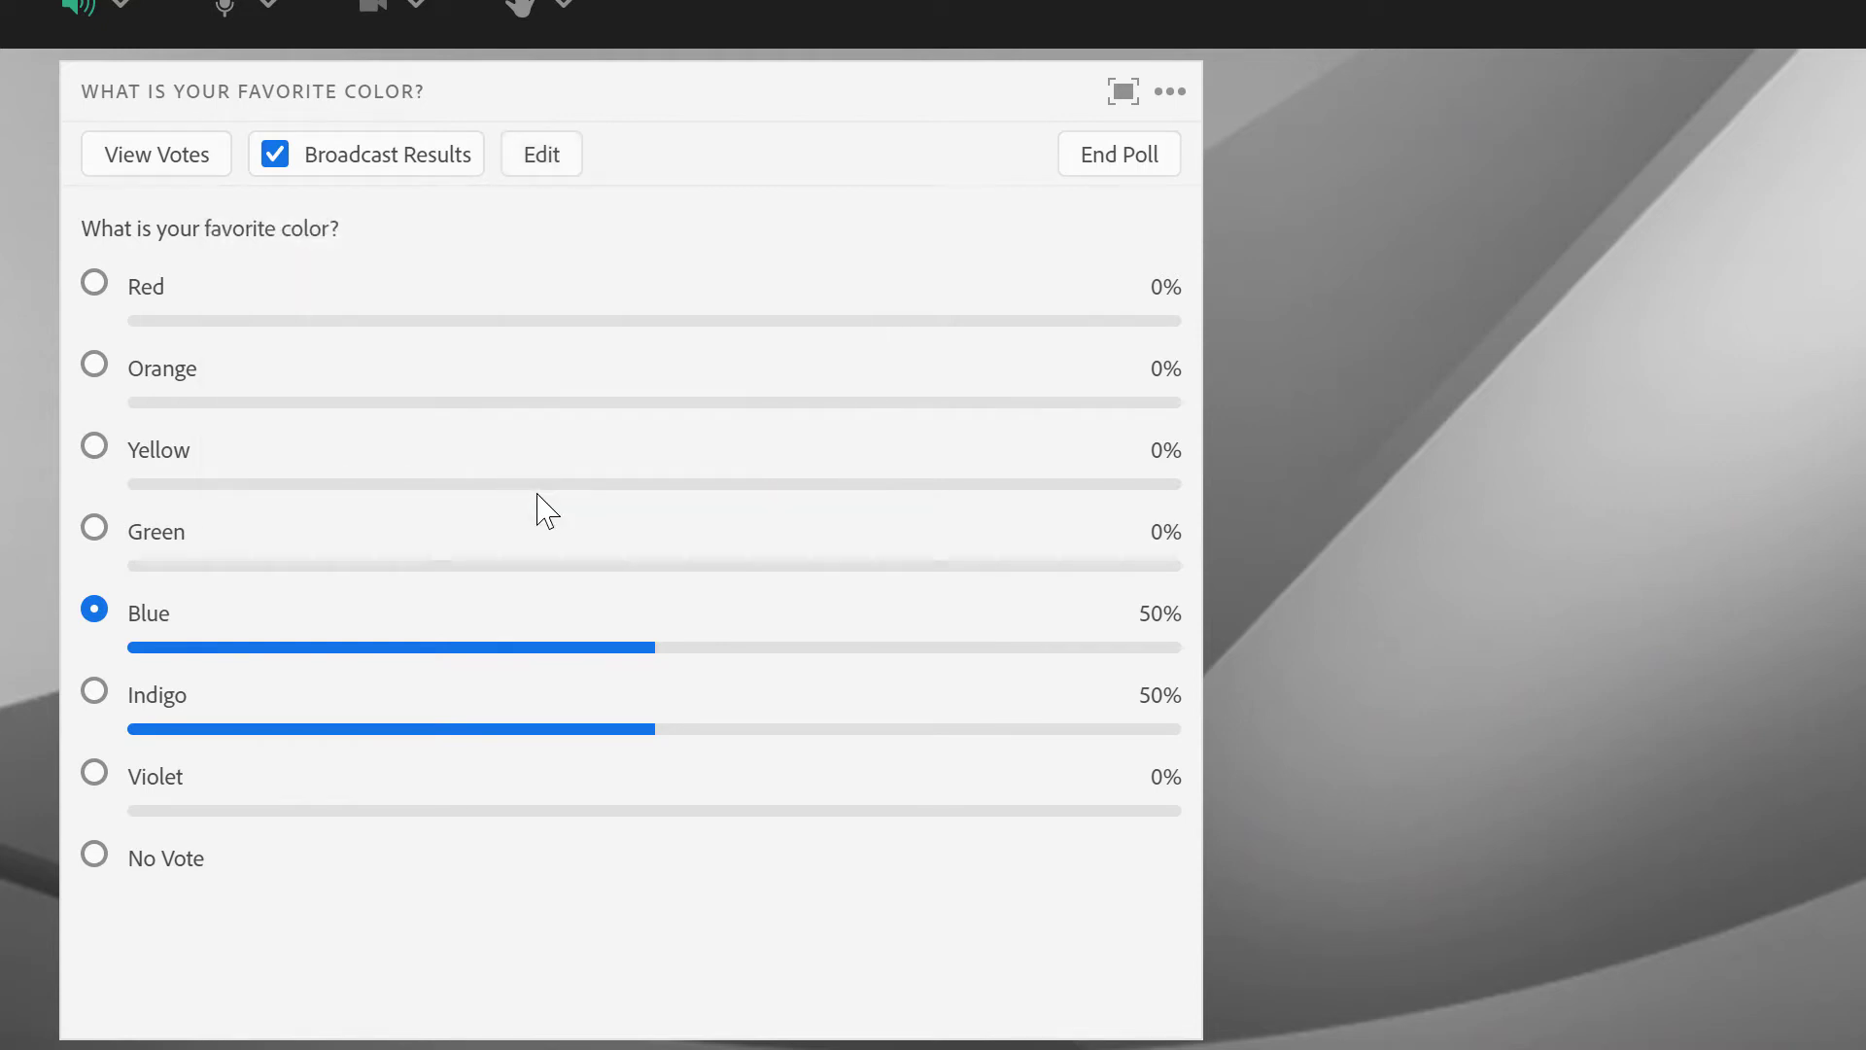
pyautogui.click(1111, 175)
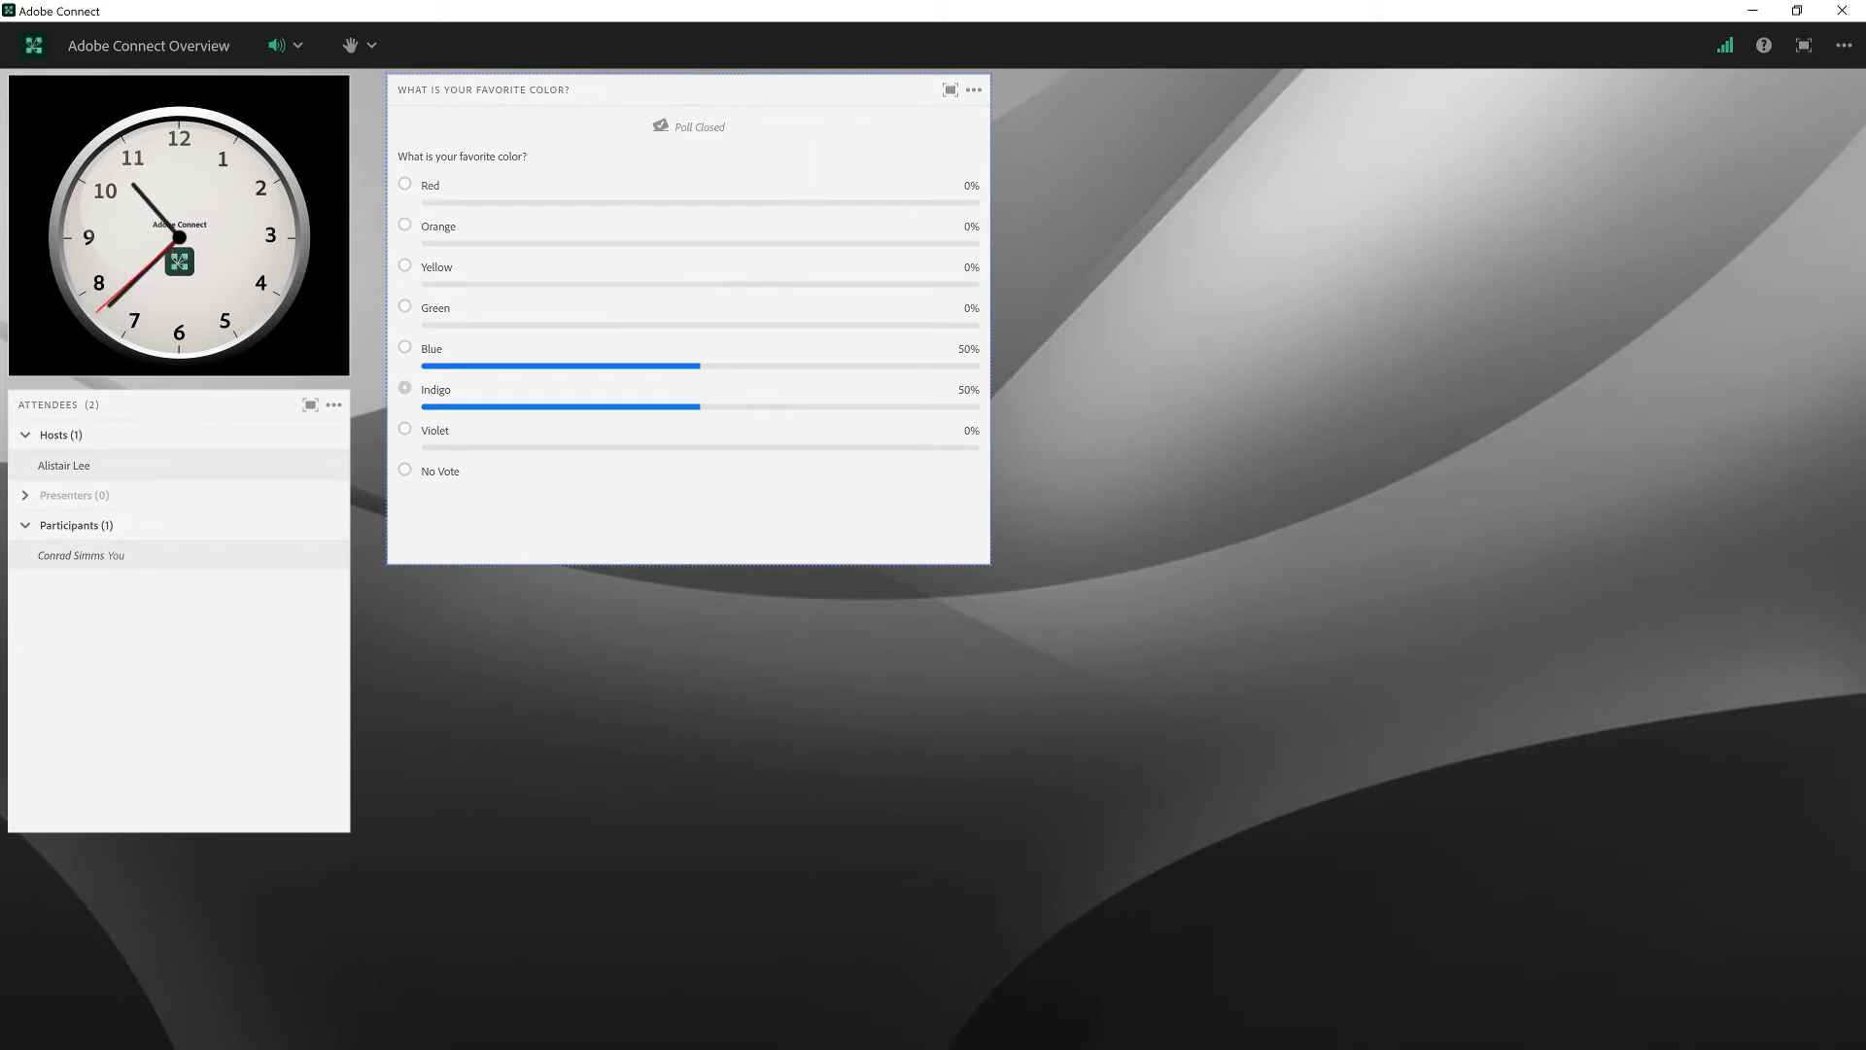
pyautogui.hotkey('alt', 'Tab')
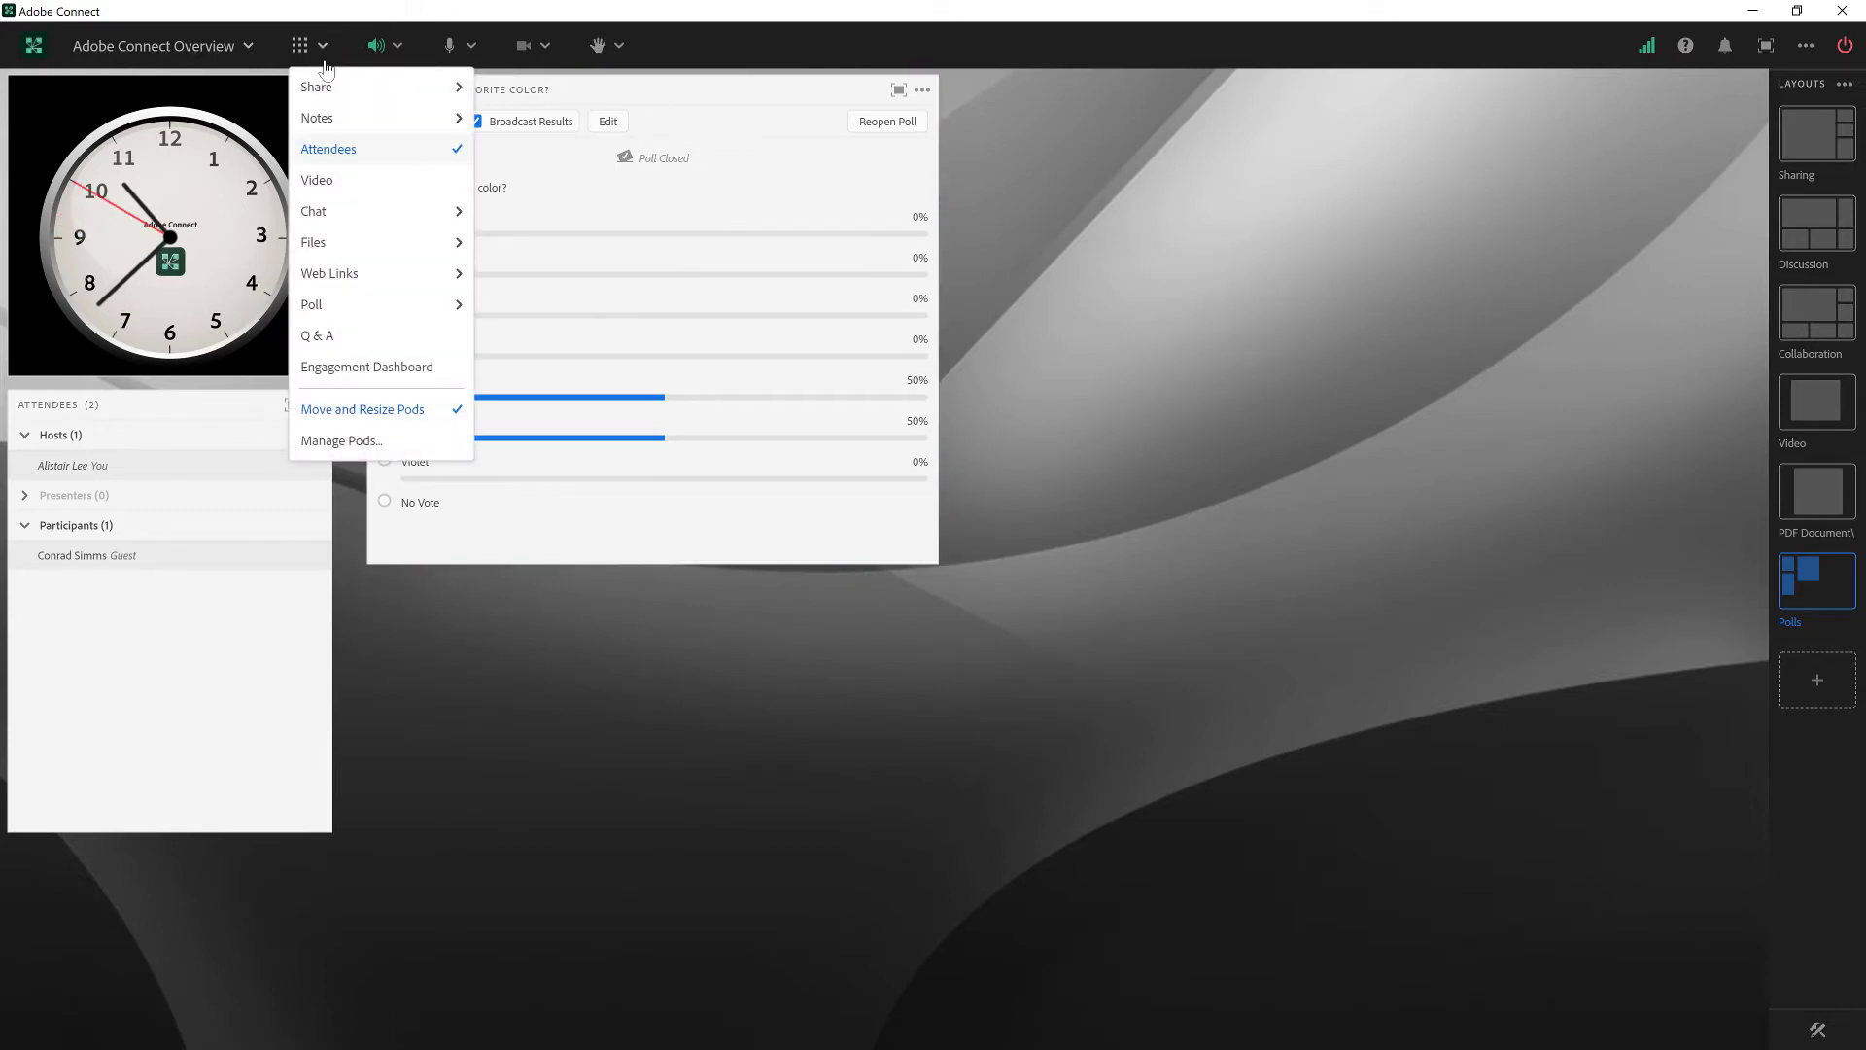
# Add a new poll pod, then shrink it and place it below the colour poll results.
pyautogui.moveTo(358, 309)
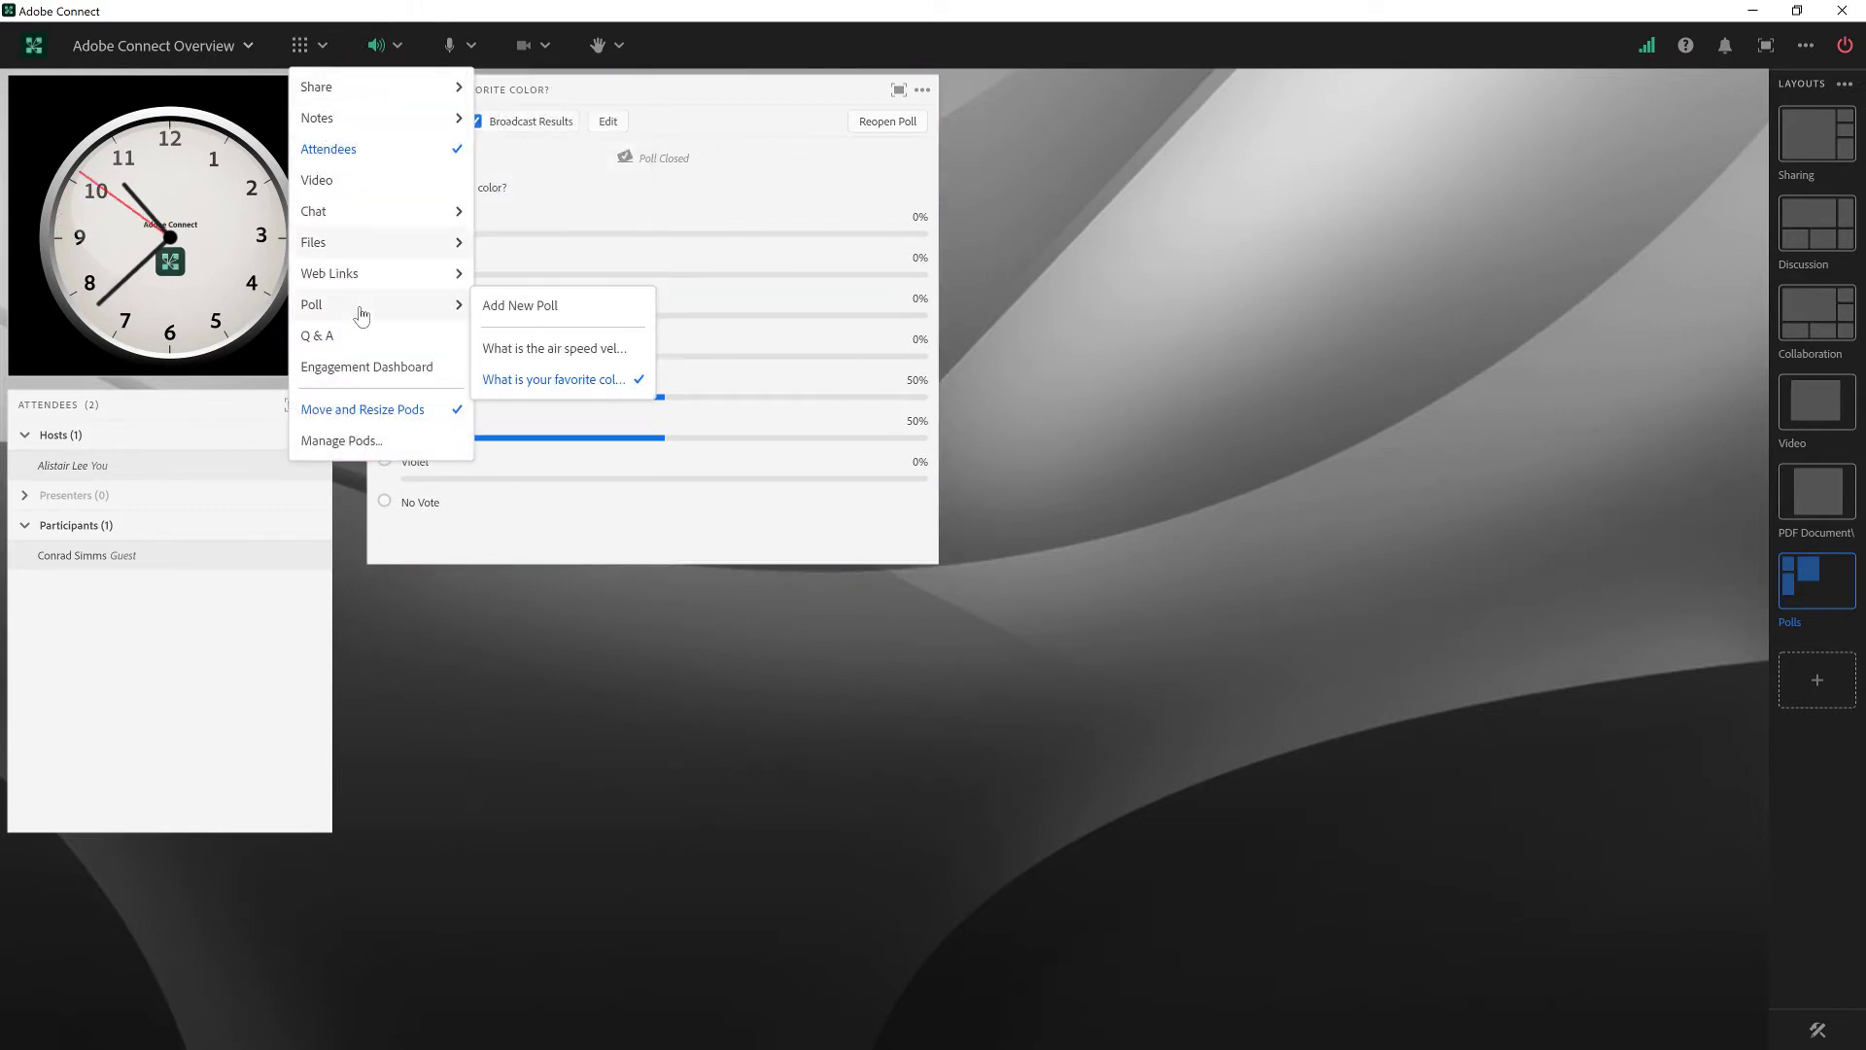
pyautogui.click(500, 307)
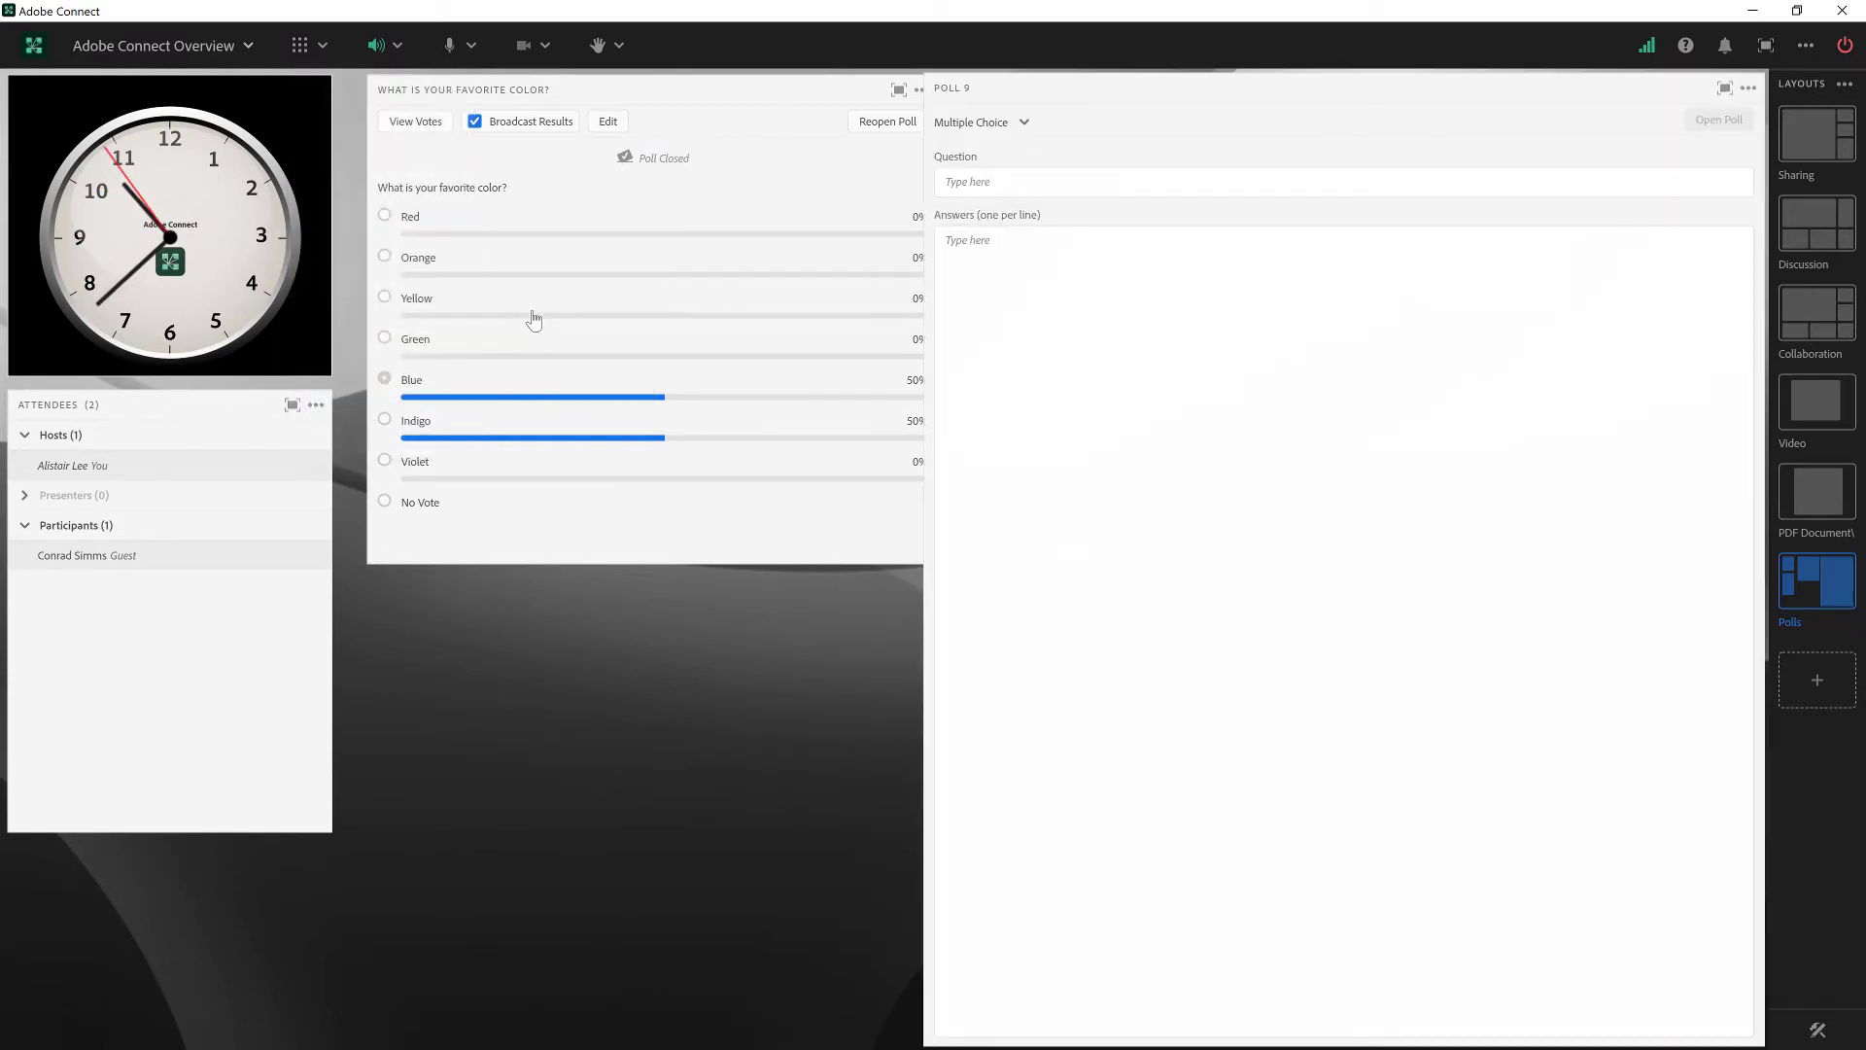
pyautogui.moveTo(928, 1043); pyautogui.dragTo(1146, 398)
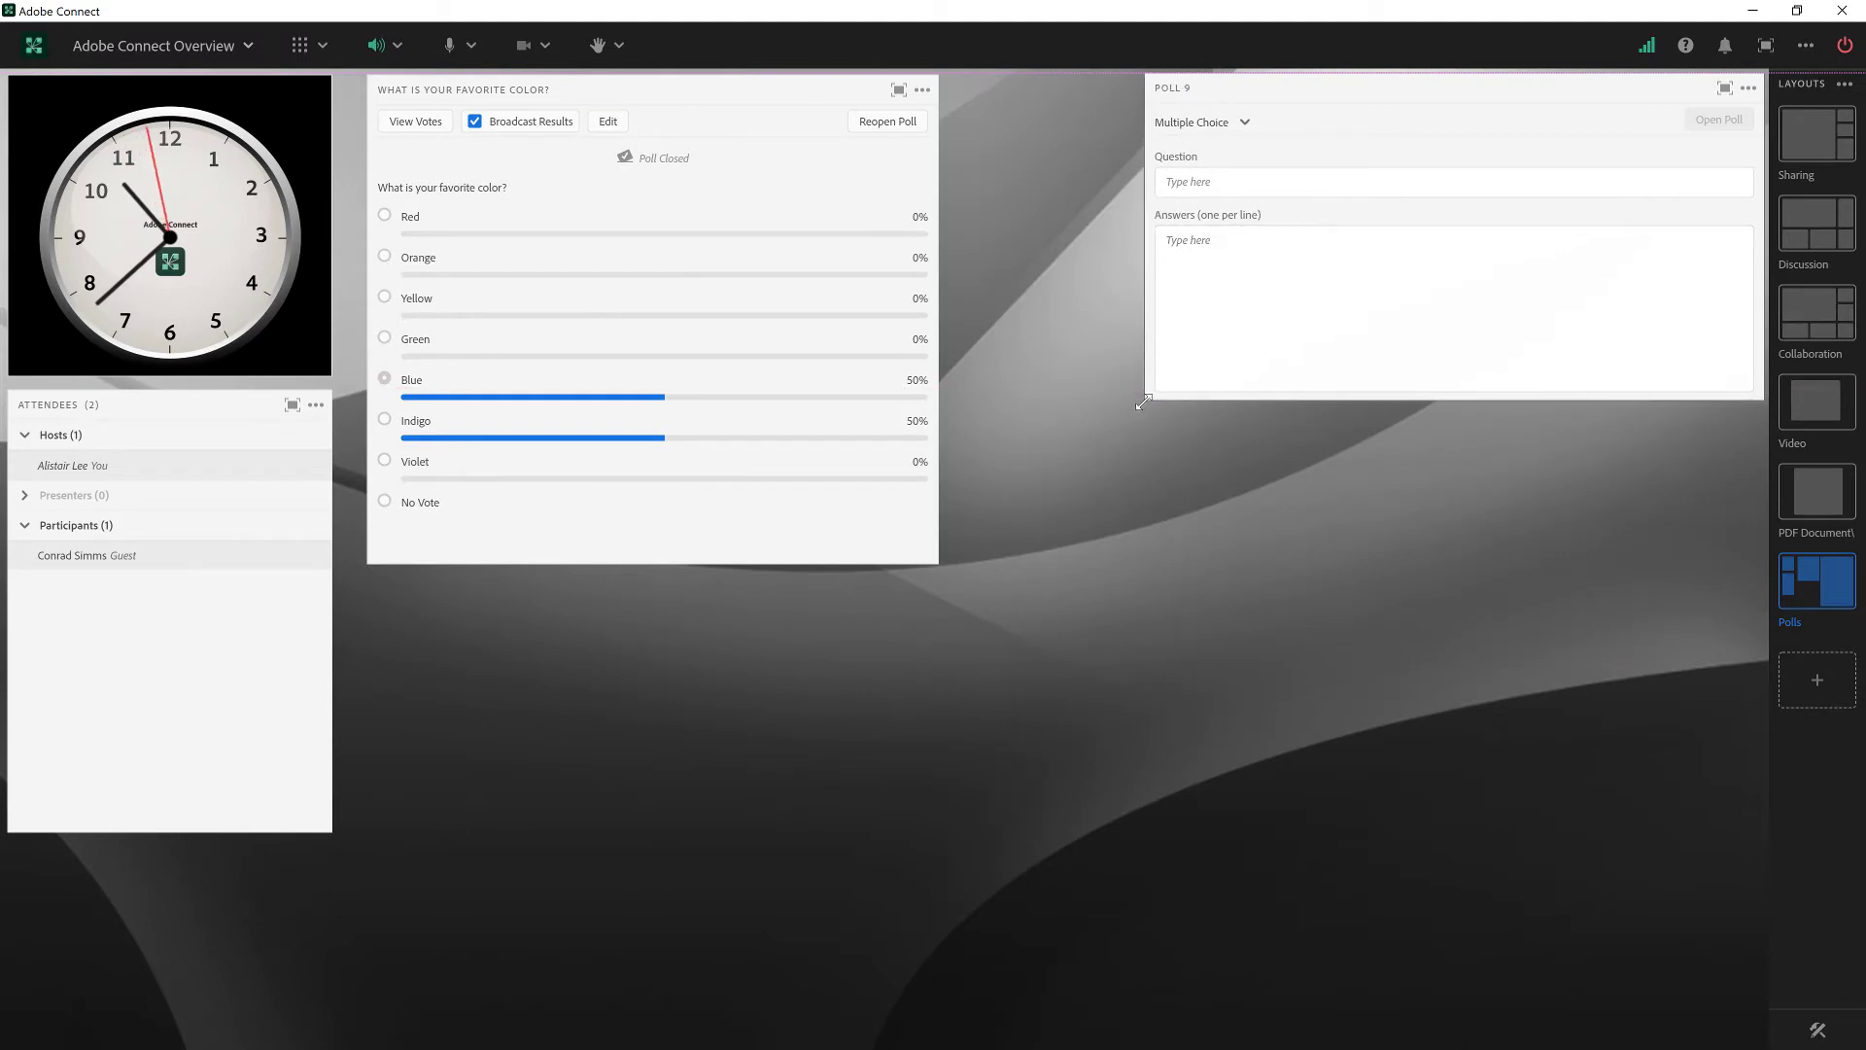
pyautogui.moveTo(1356, 124); pyautogui.dragTo(547, 605)
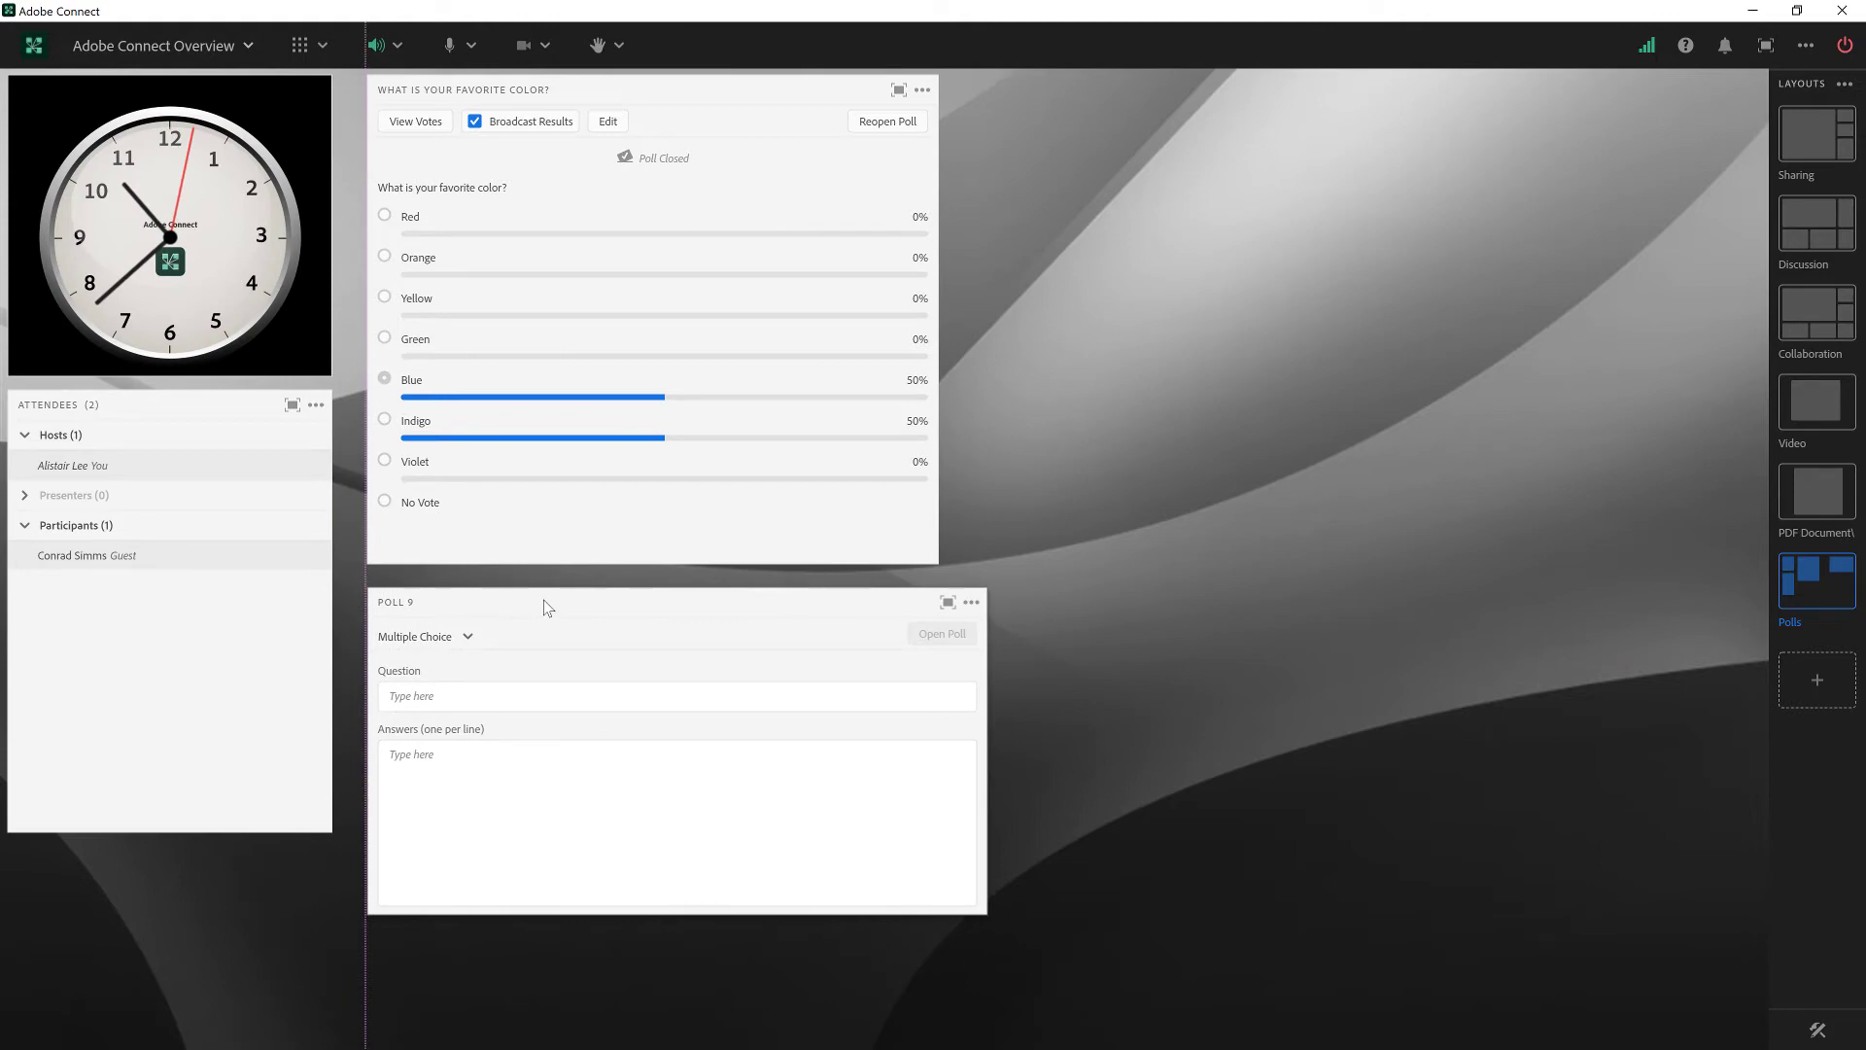
pyautogui.moveTo(983, 905); pyautogui.dragTo(940, 906)
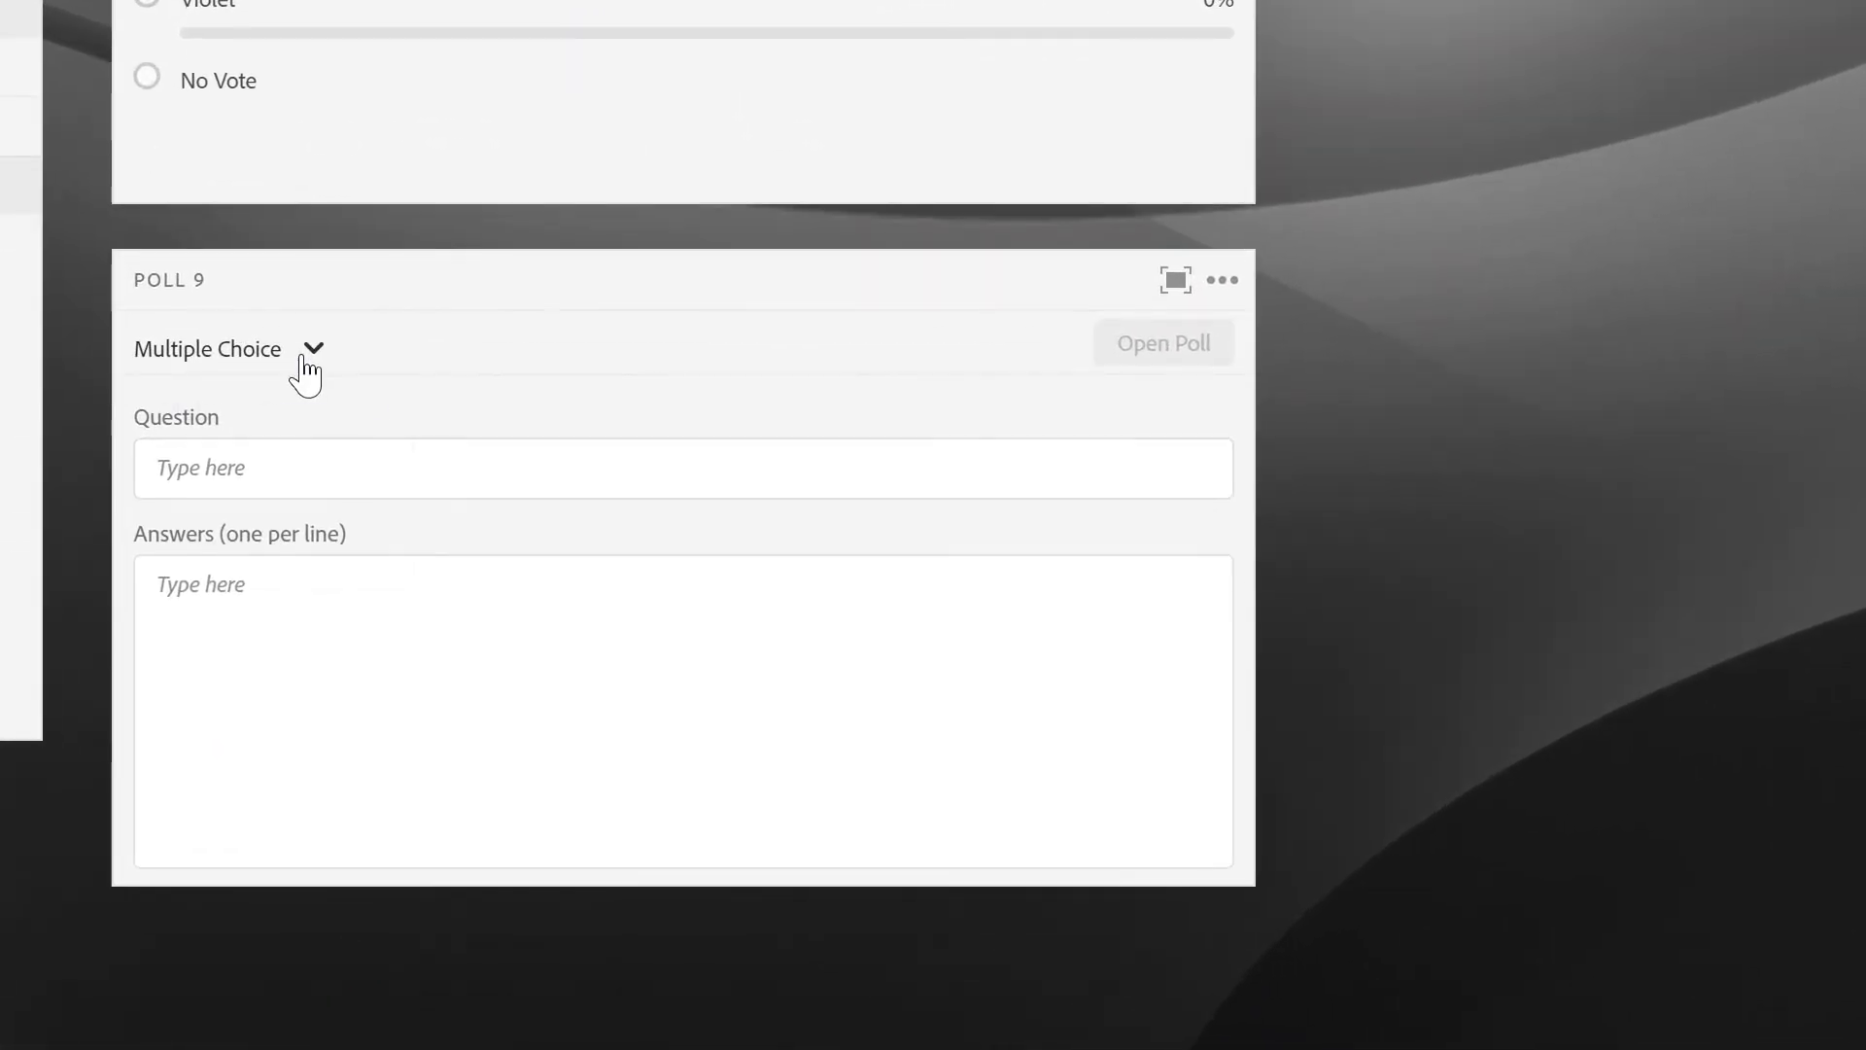
# Make it a Short Answer poll asking 'What can we do to improve future sessions?' and open it.
pyautogui.click(309, 358)
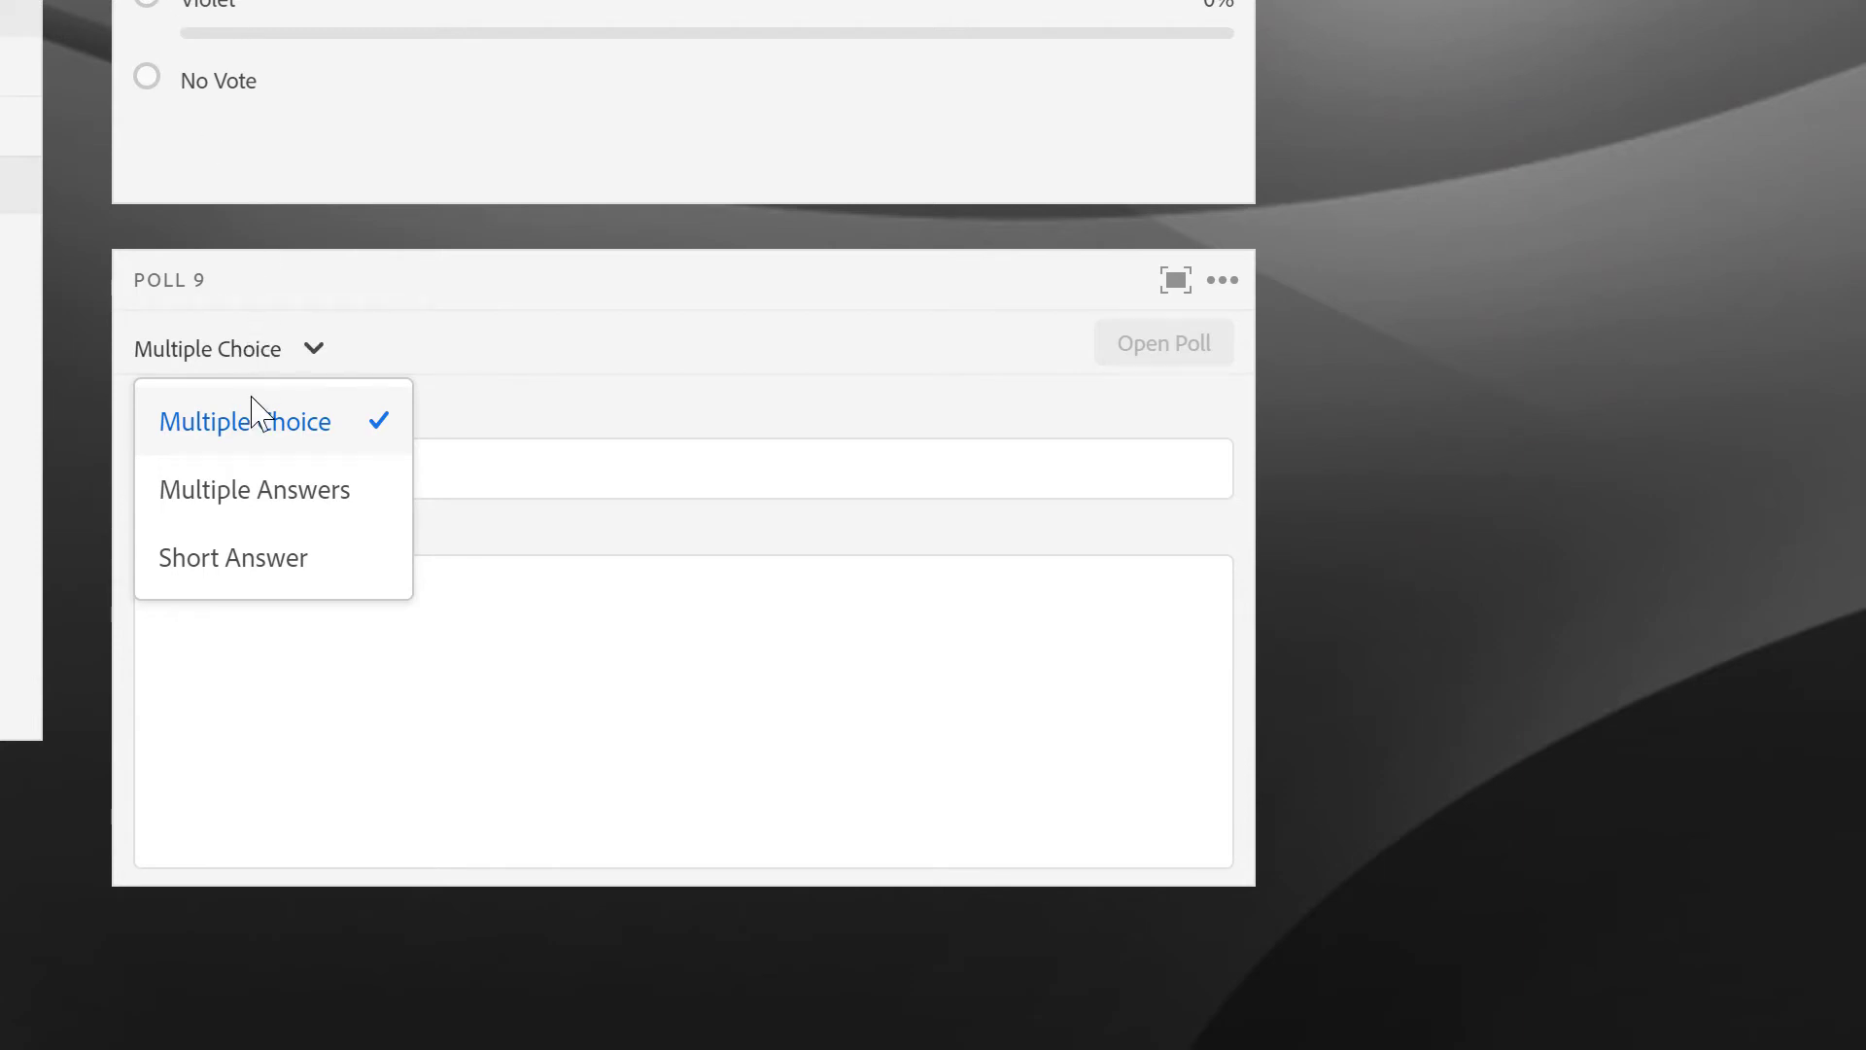
pyautogui.click(268, 571)
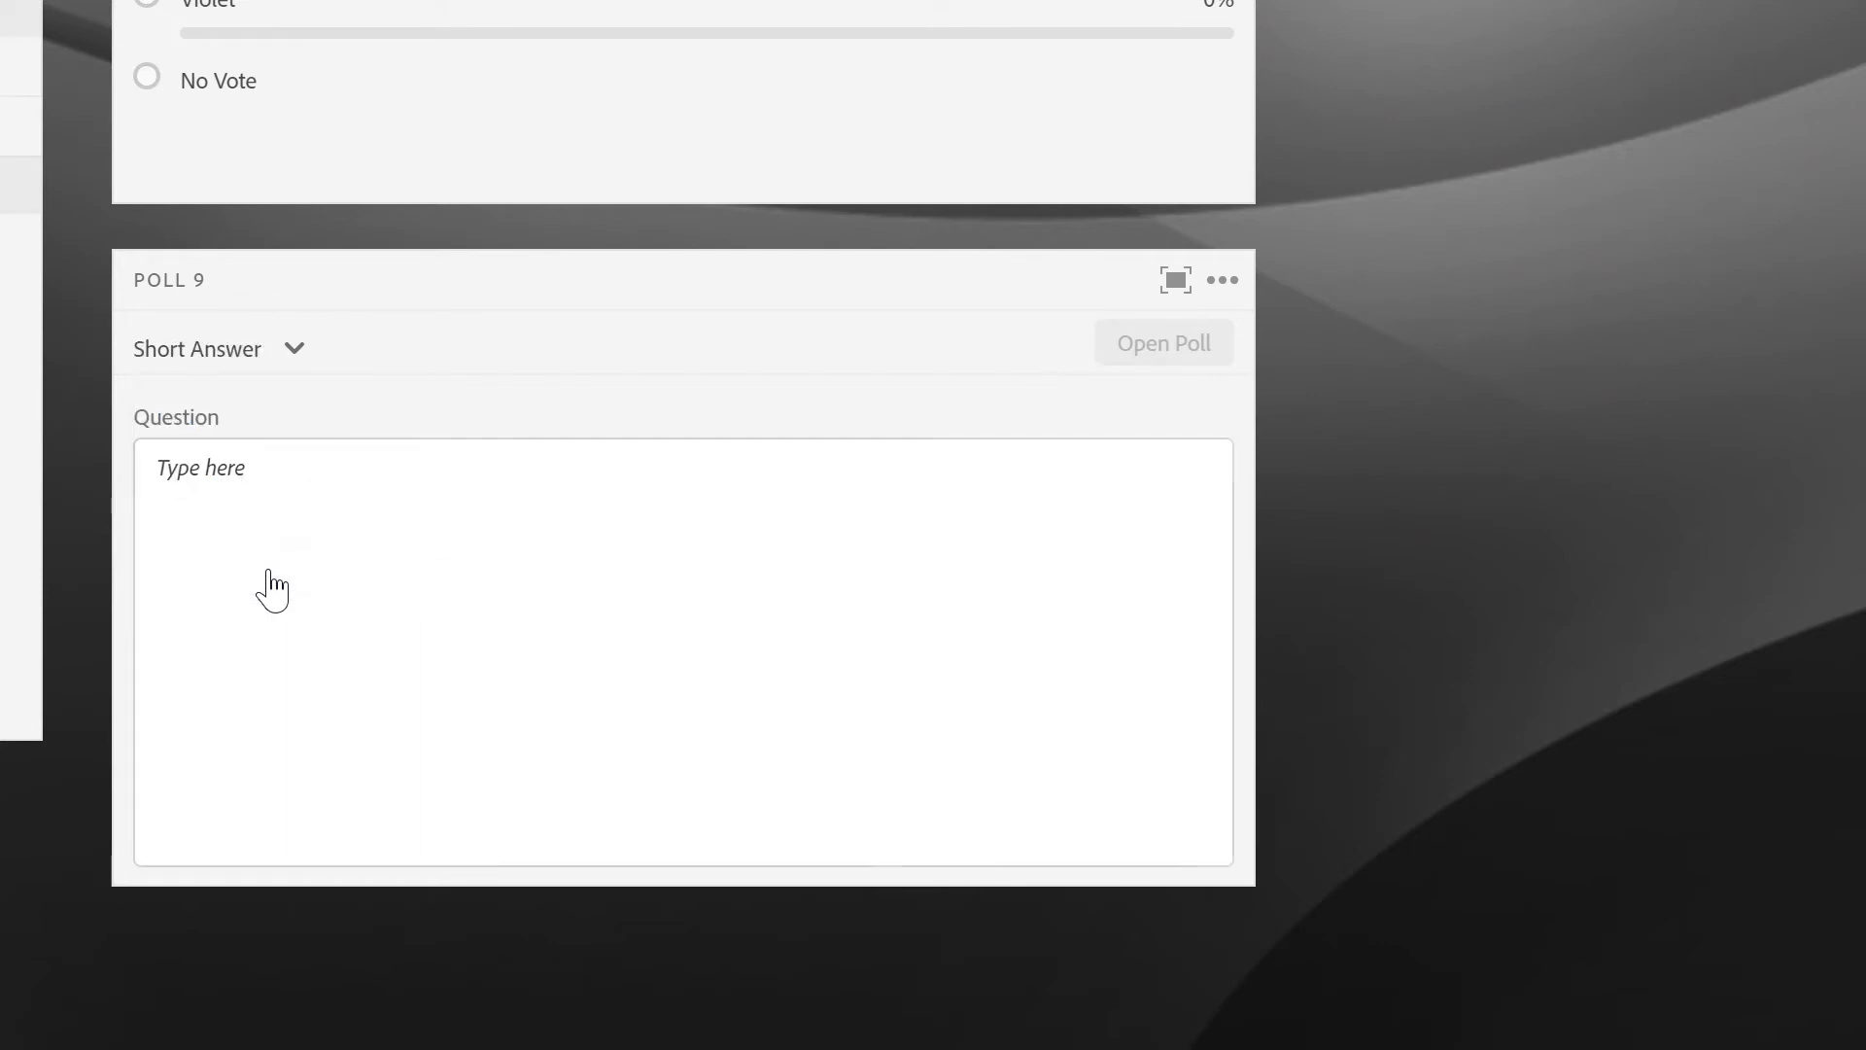
pyautogui.click(529, 567)
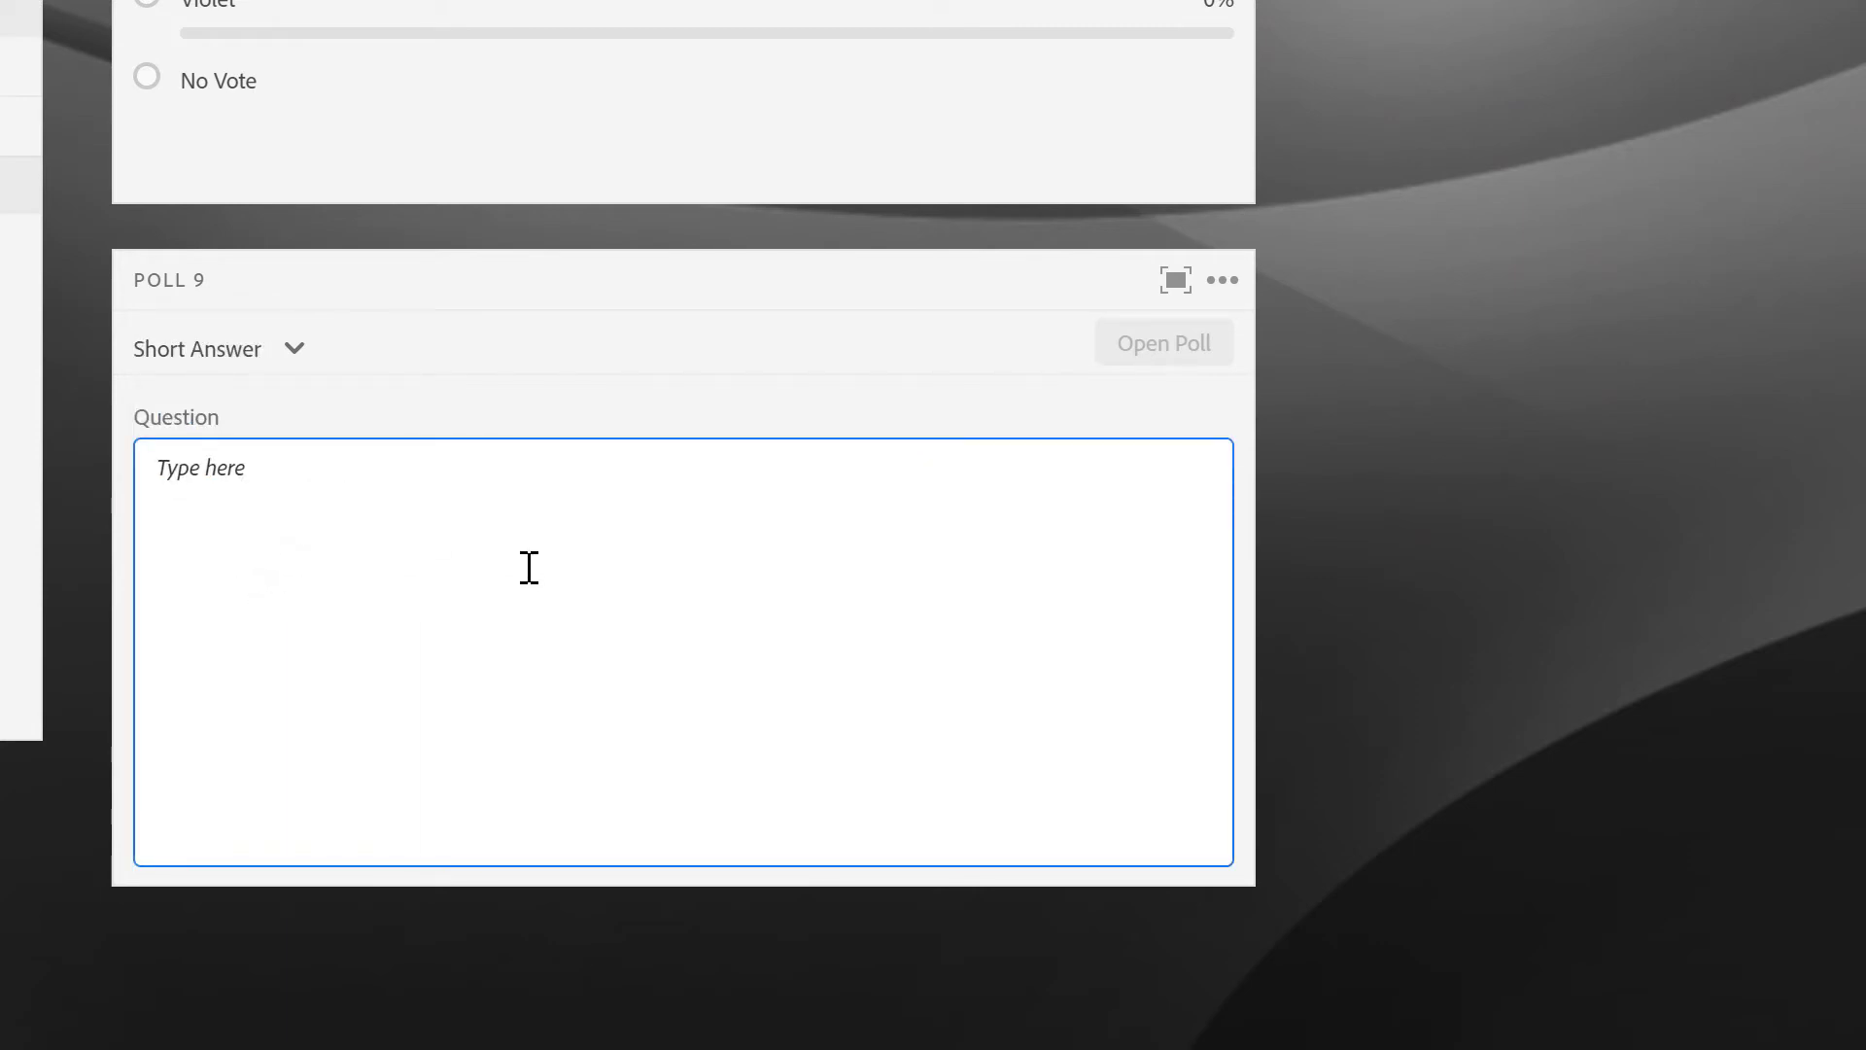
pyautogui.write('What can we do to improve')
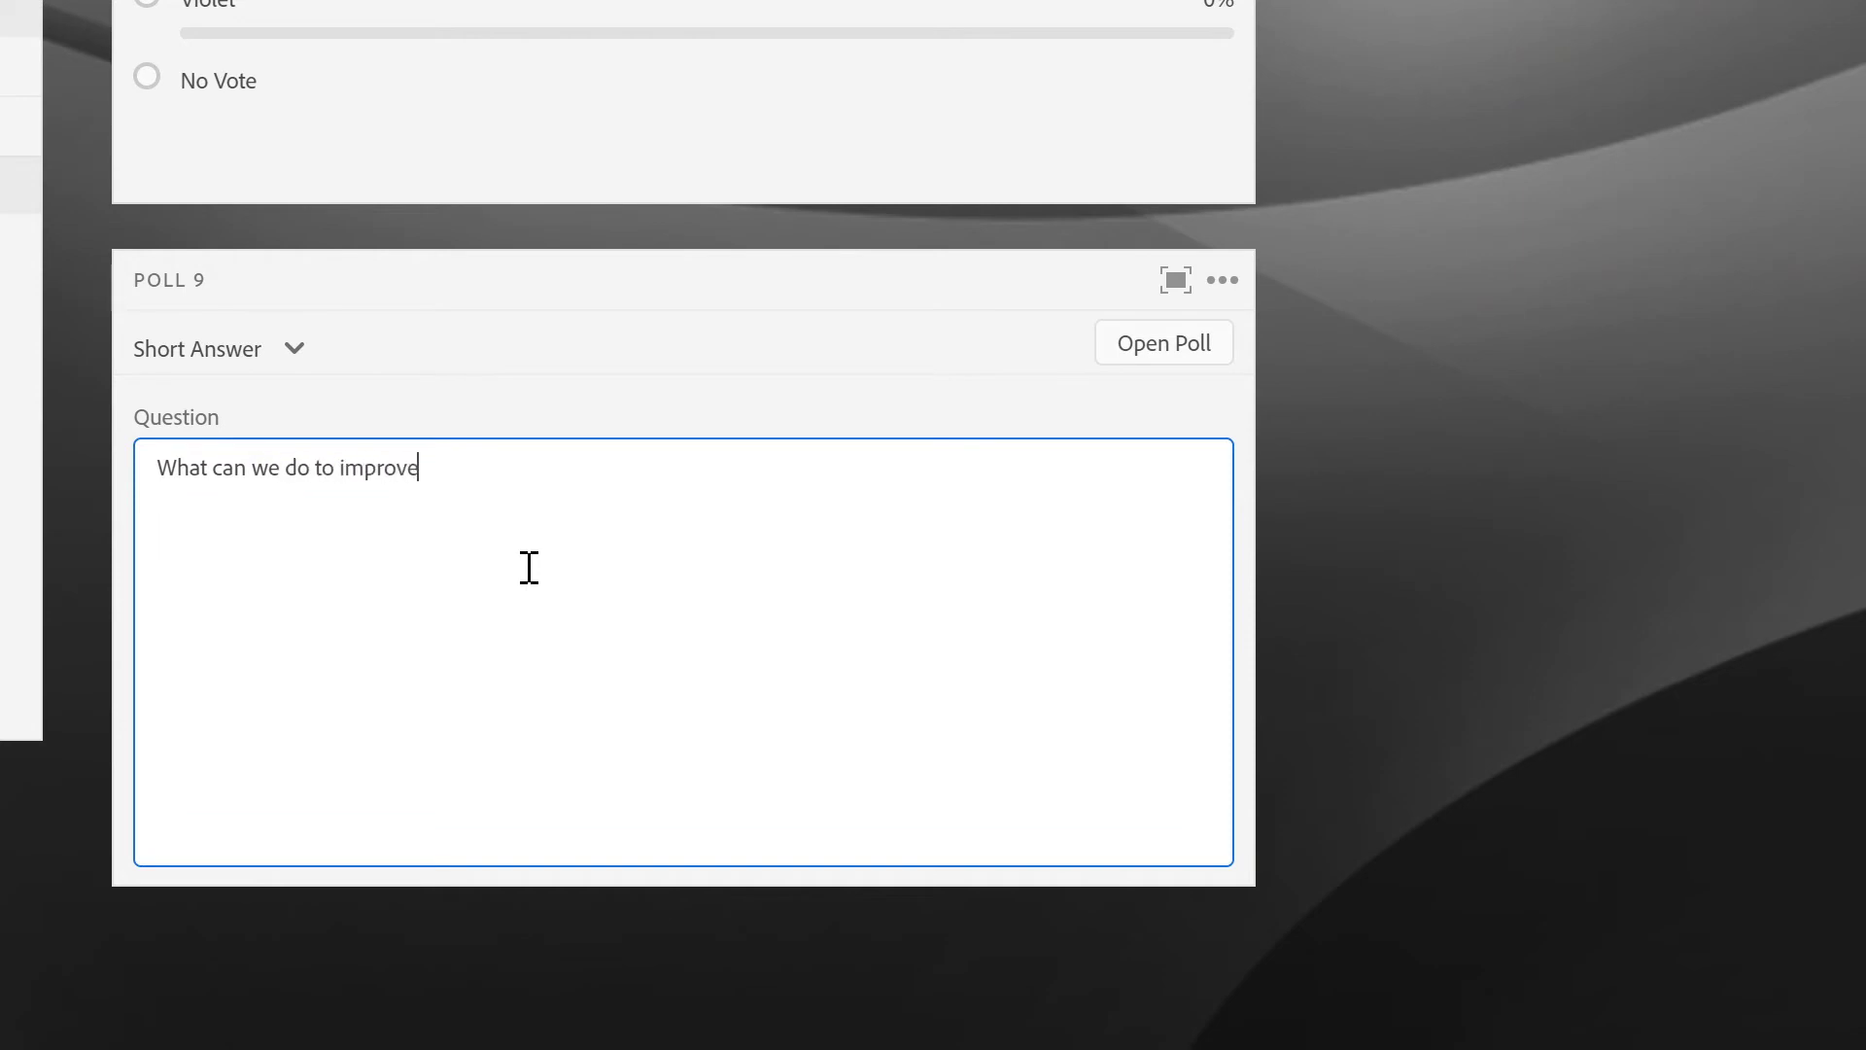
pyautogui.write(' future sessions?')
pyautogui.click(1188, 362)
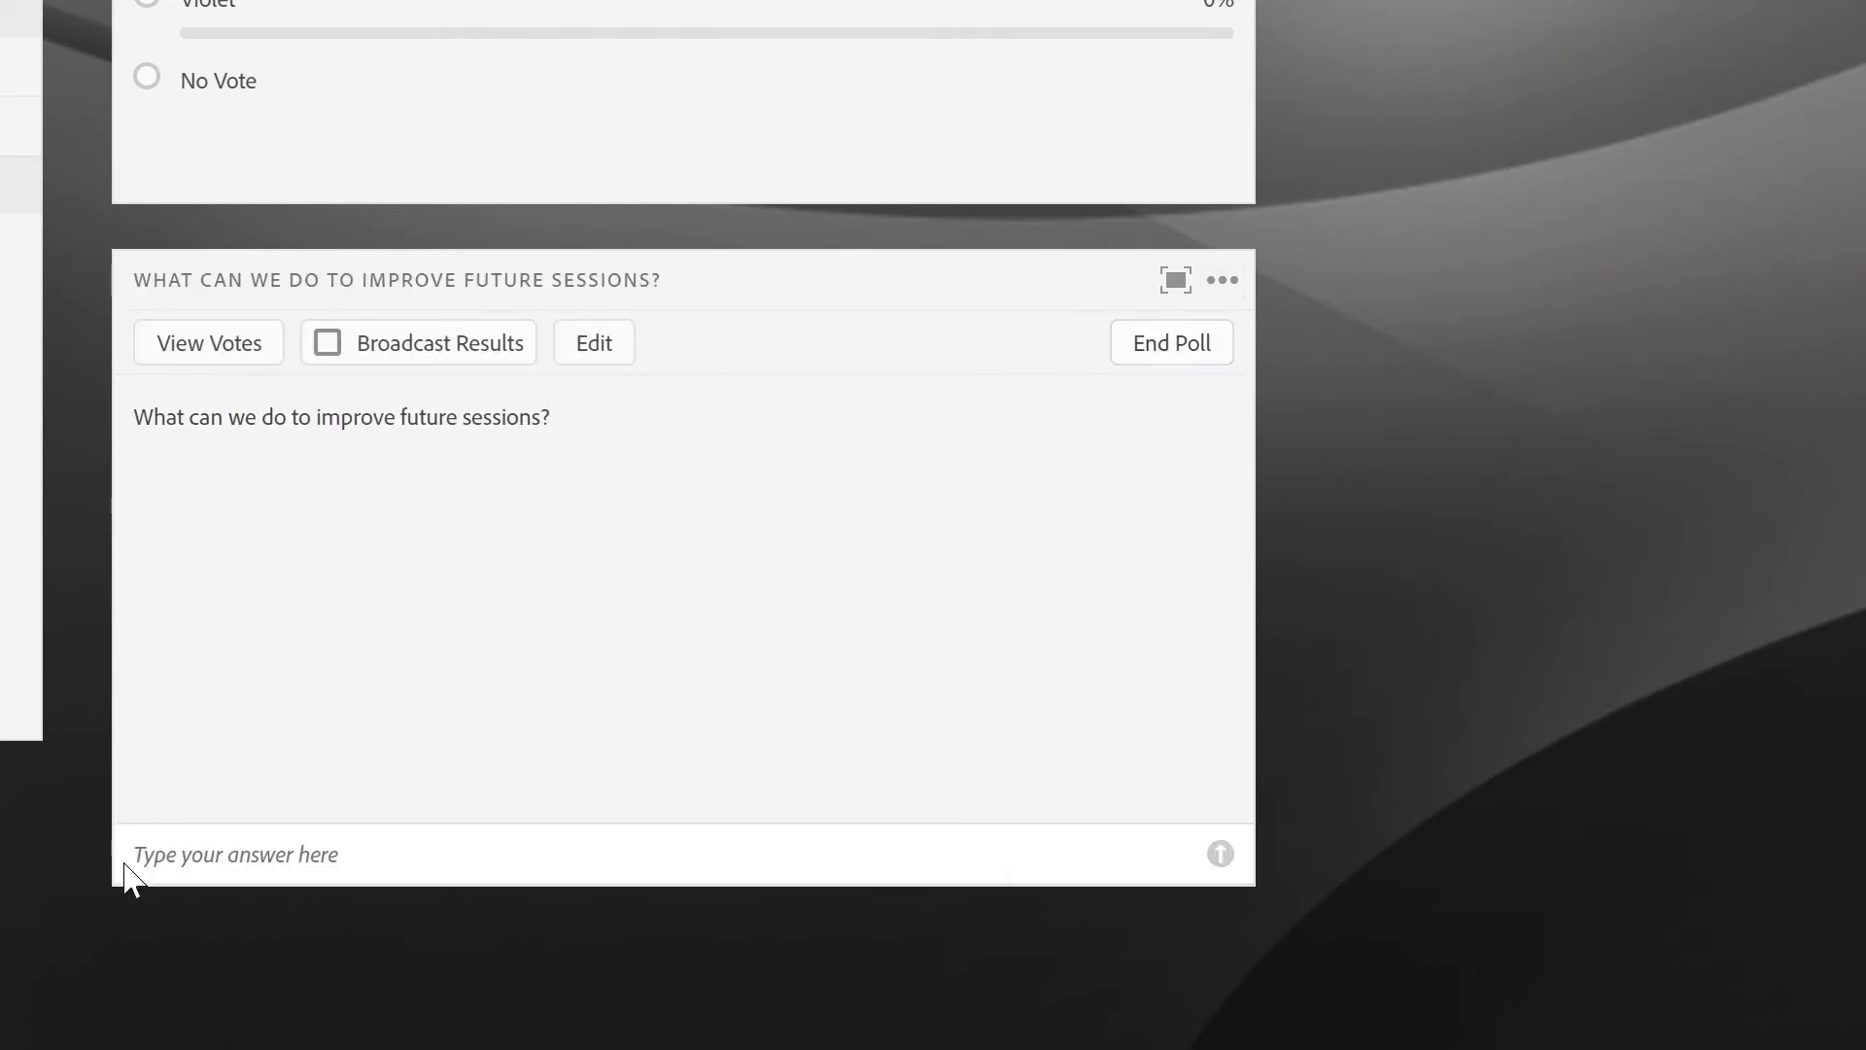
pyautogui.click(154, 864)
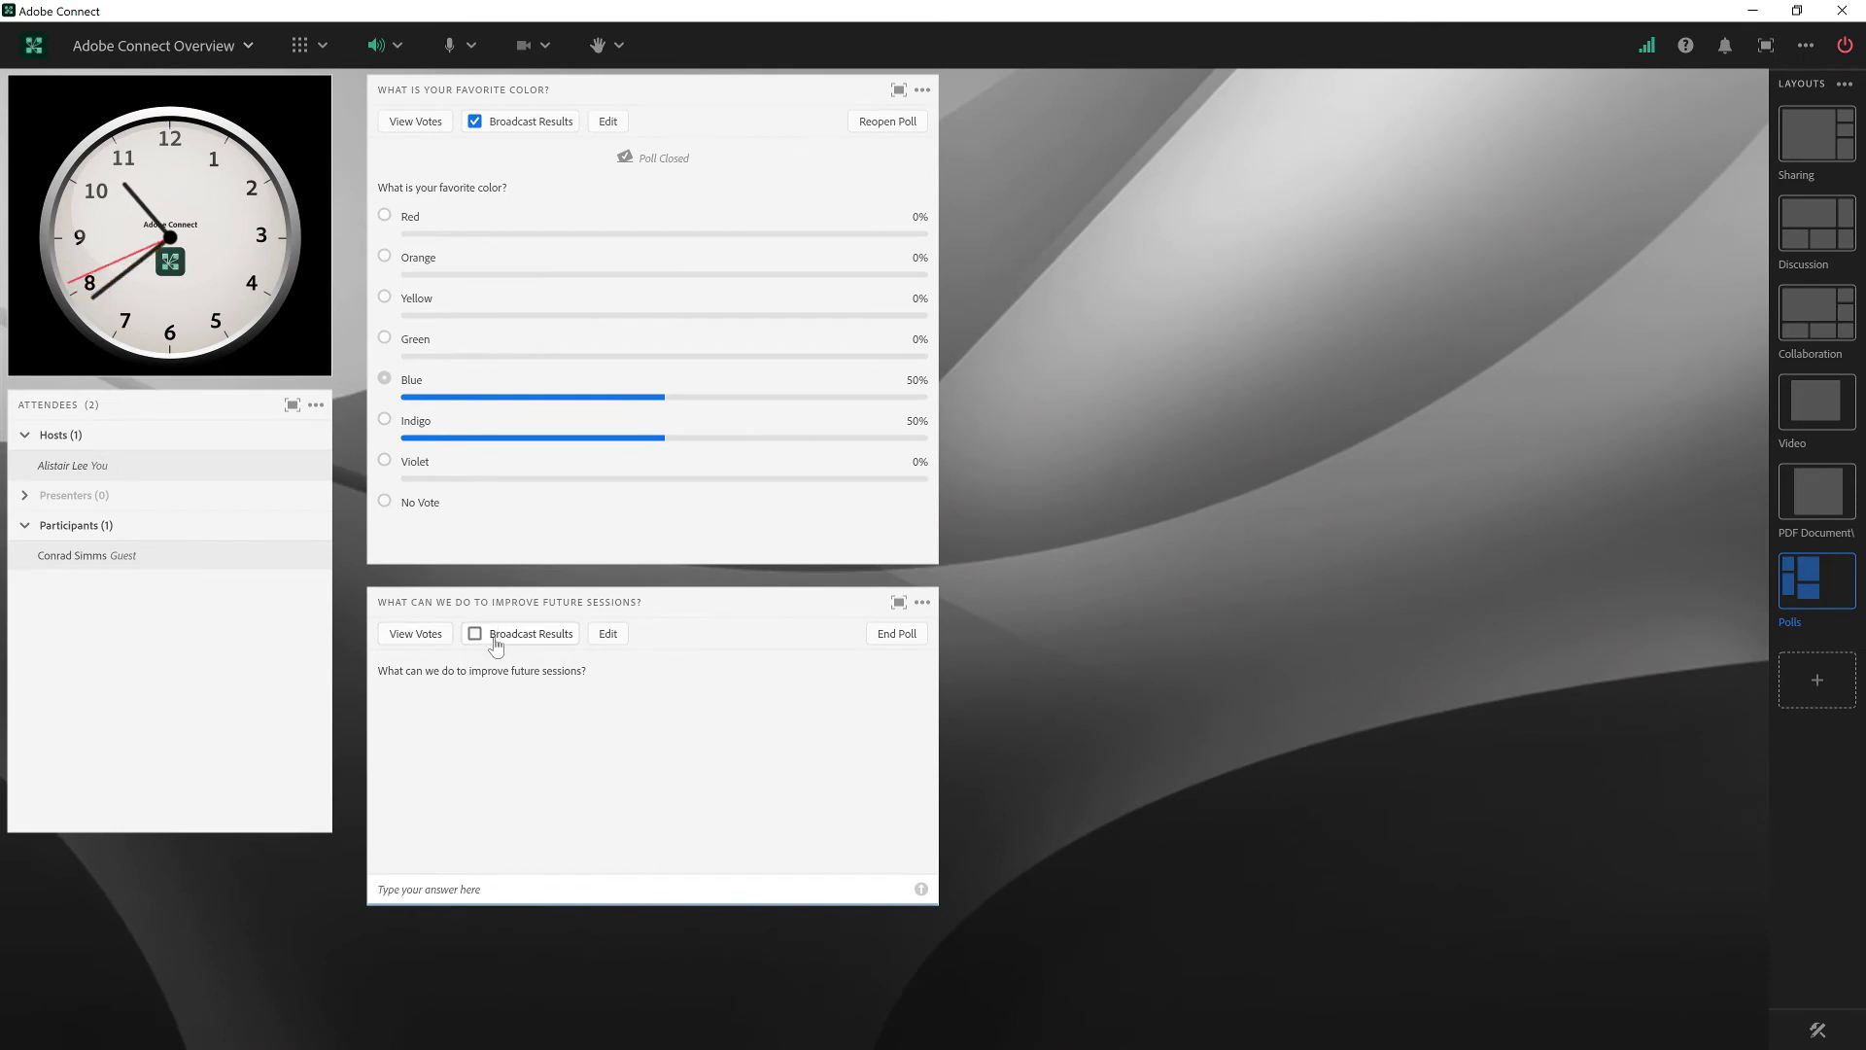
# Add another new poll pod from the Pods menu, then shrink it and move it left.
pyautogui.click(326, 48)
pyautogui.moveTo(347, 280)
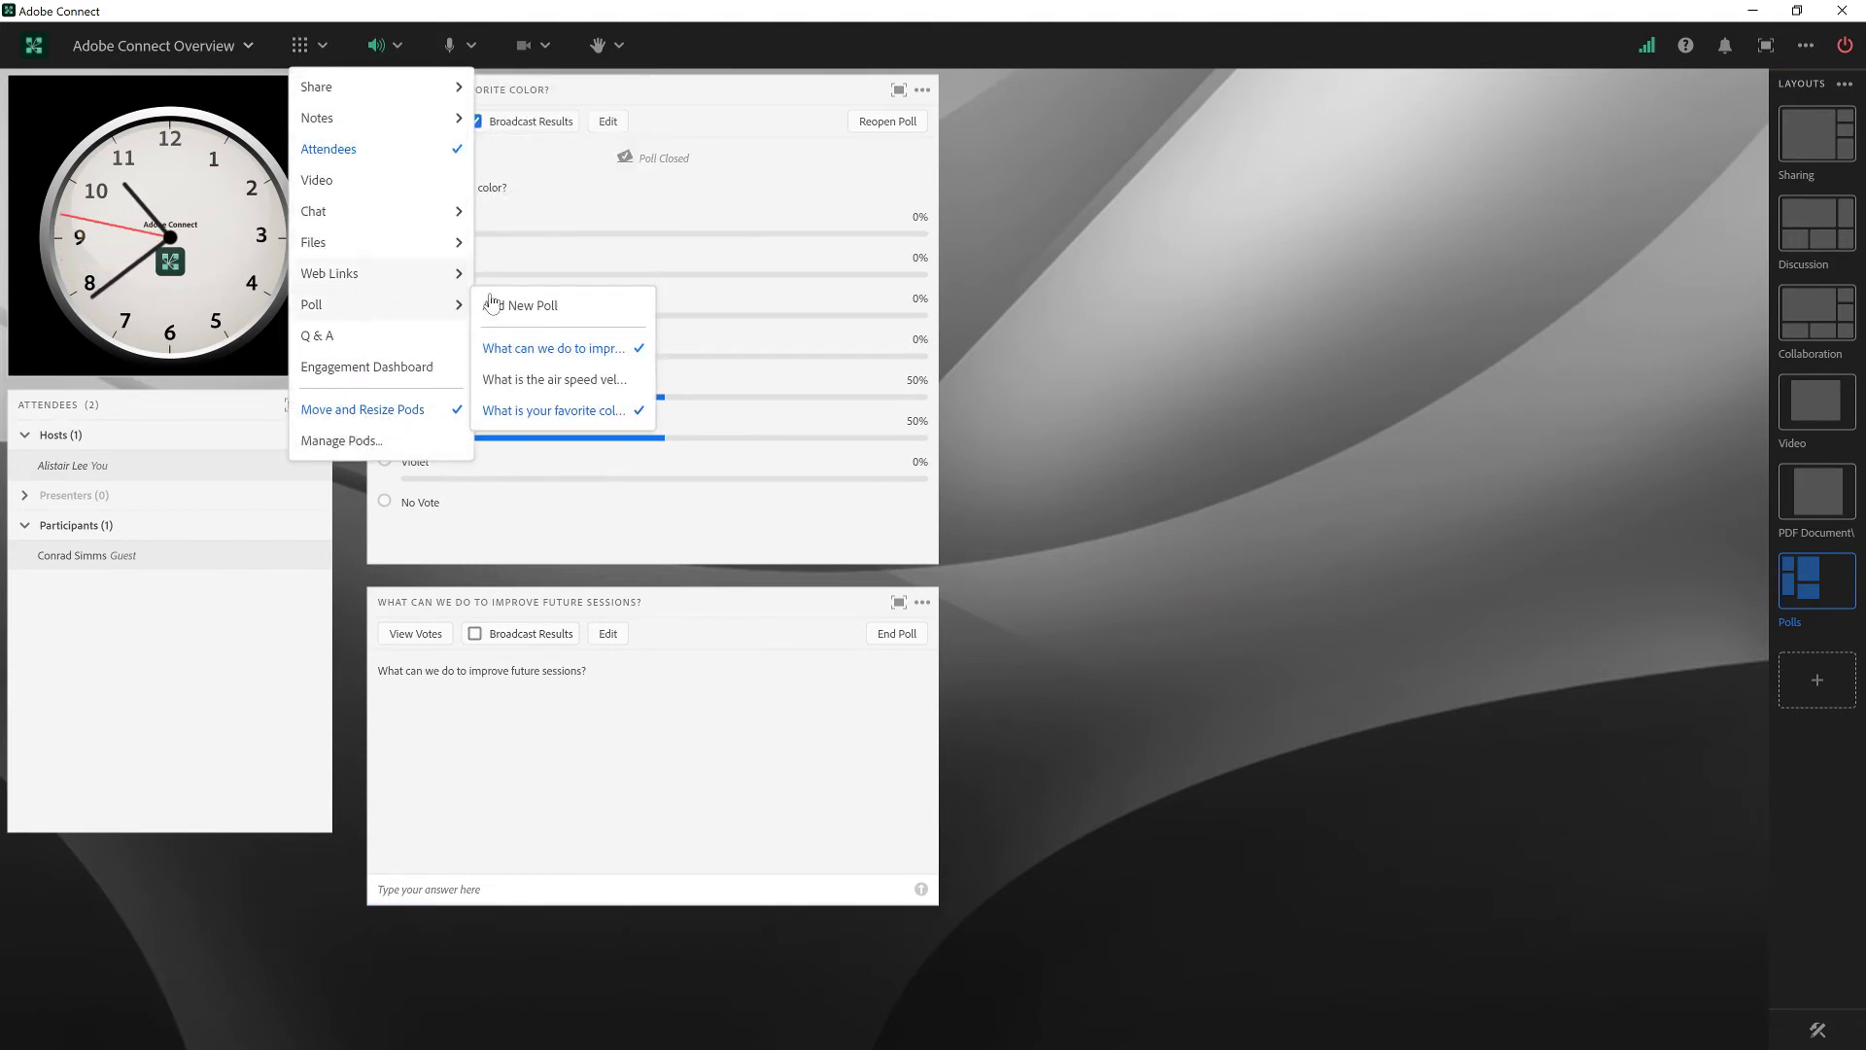
pyautogui.click(572, 313)
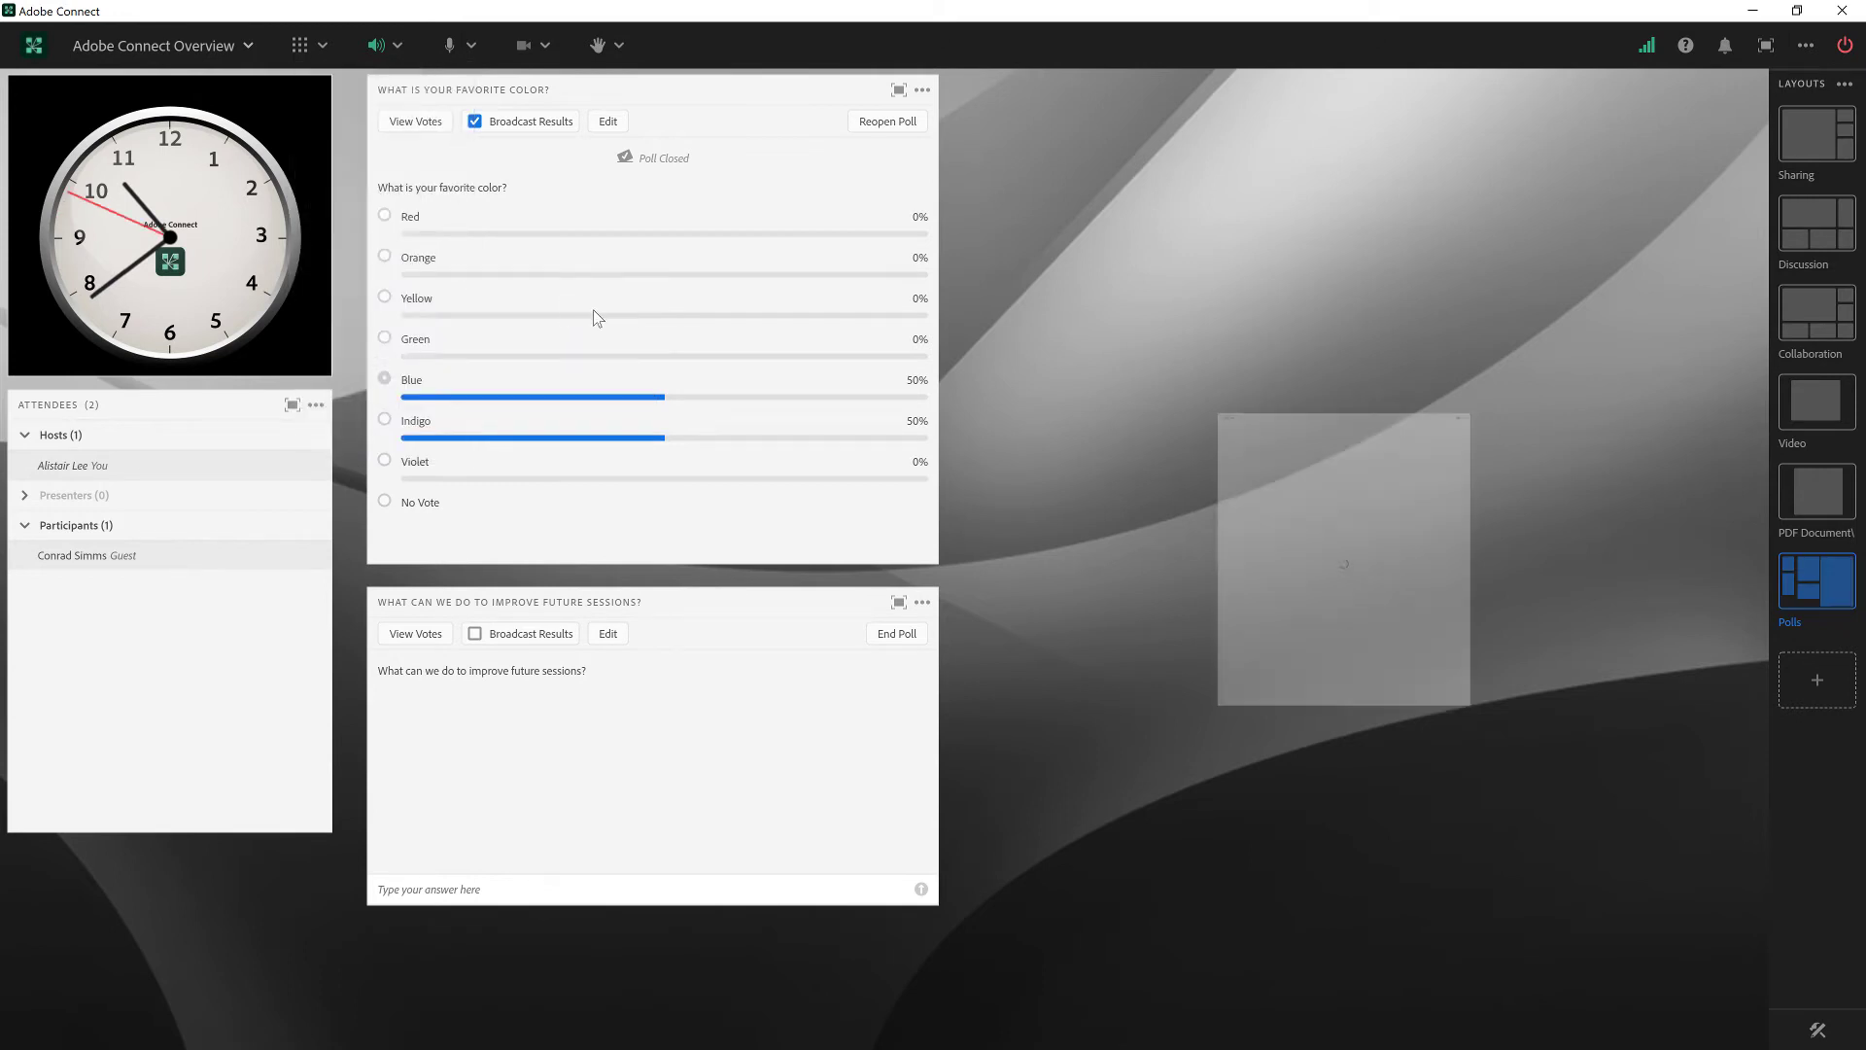
pyautogui.moveTo(922, 1042); pyautogui.dragTo(1141, 772)
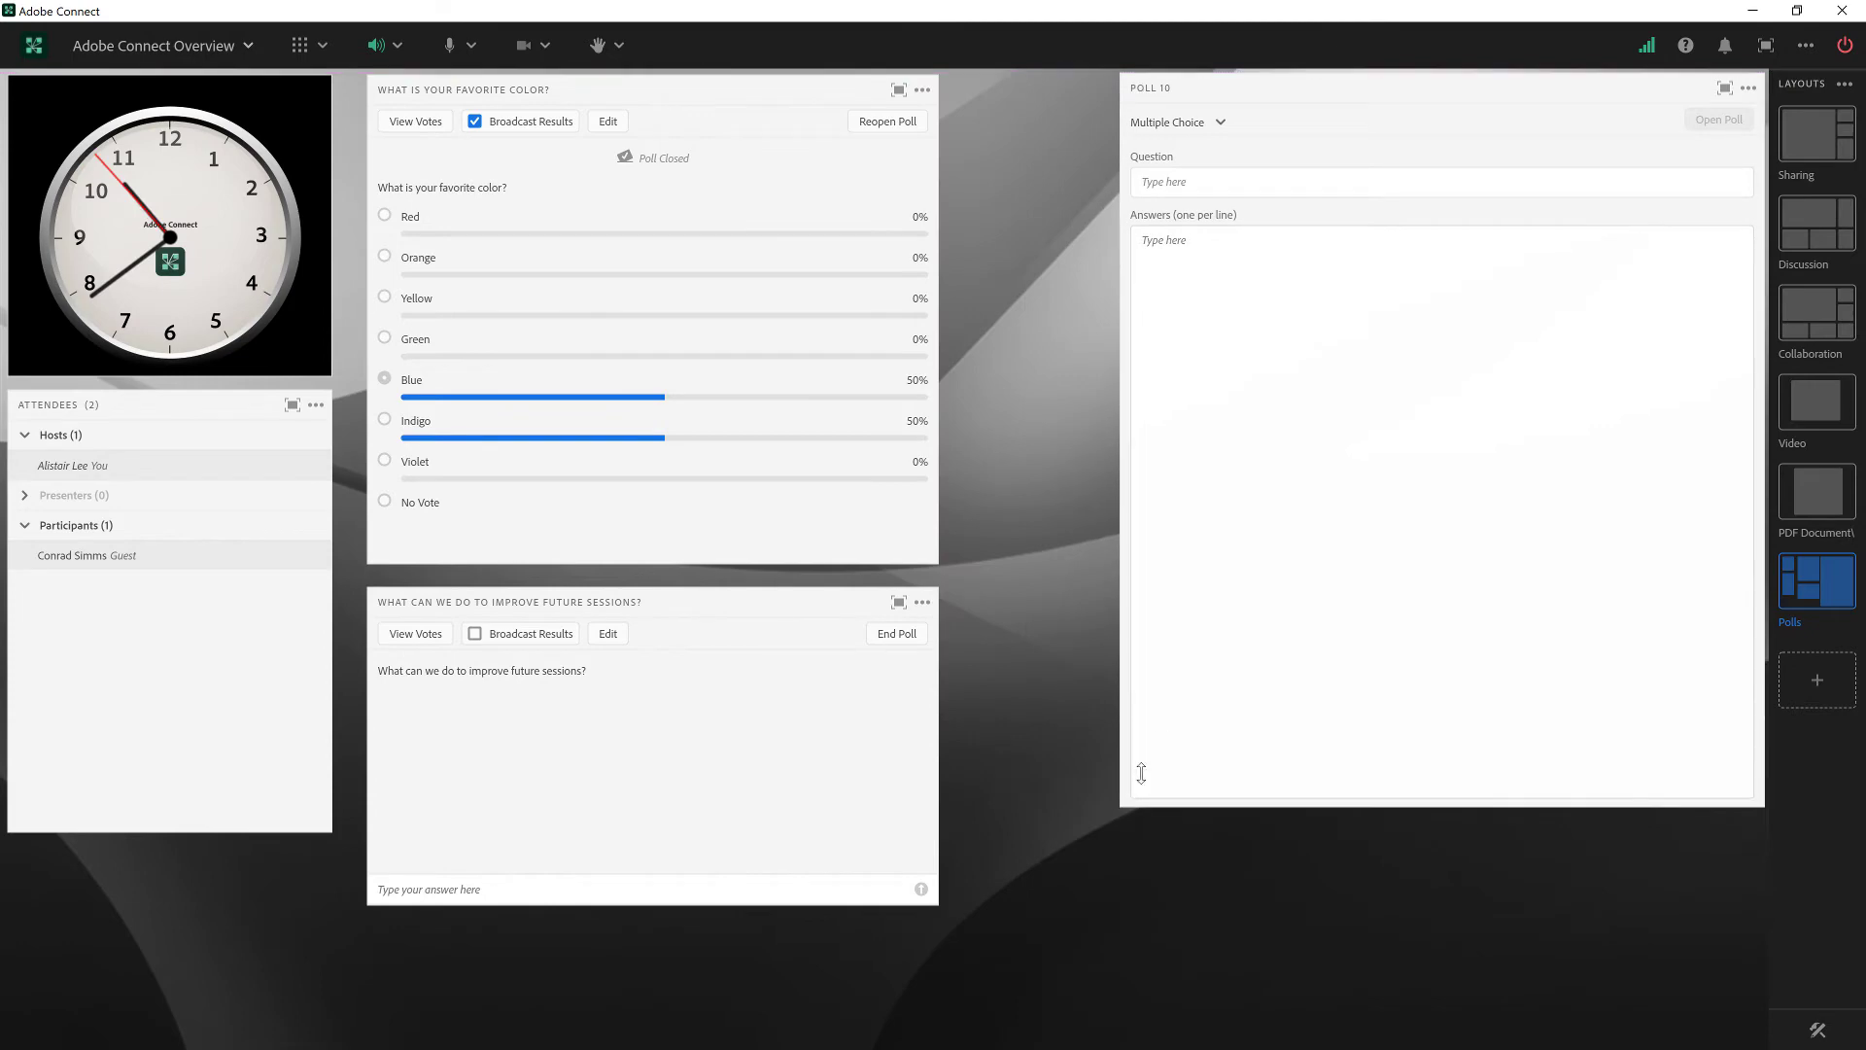
pyautogui.moveTo(1258, 95); pyautogui.dragTo(1128, 97)
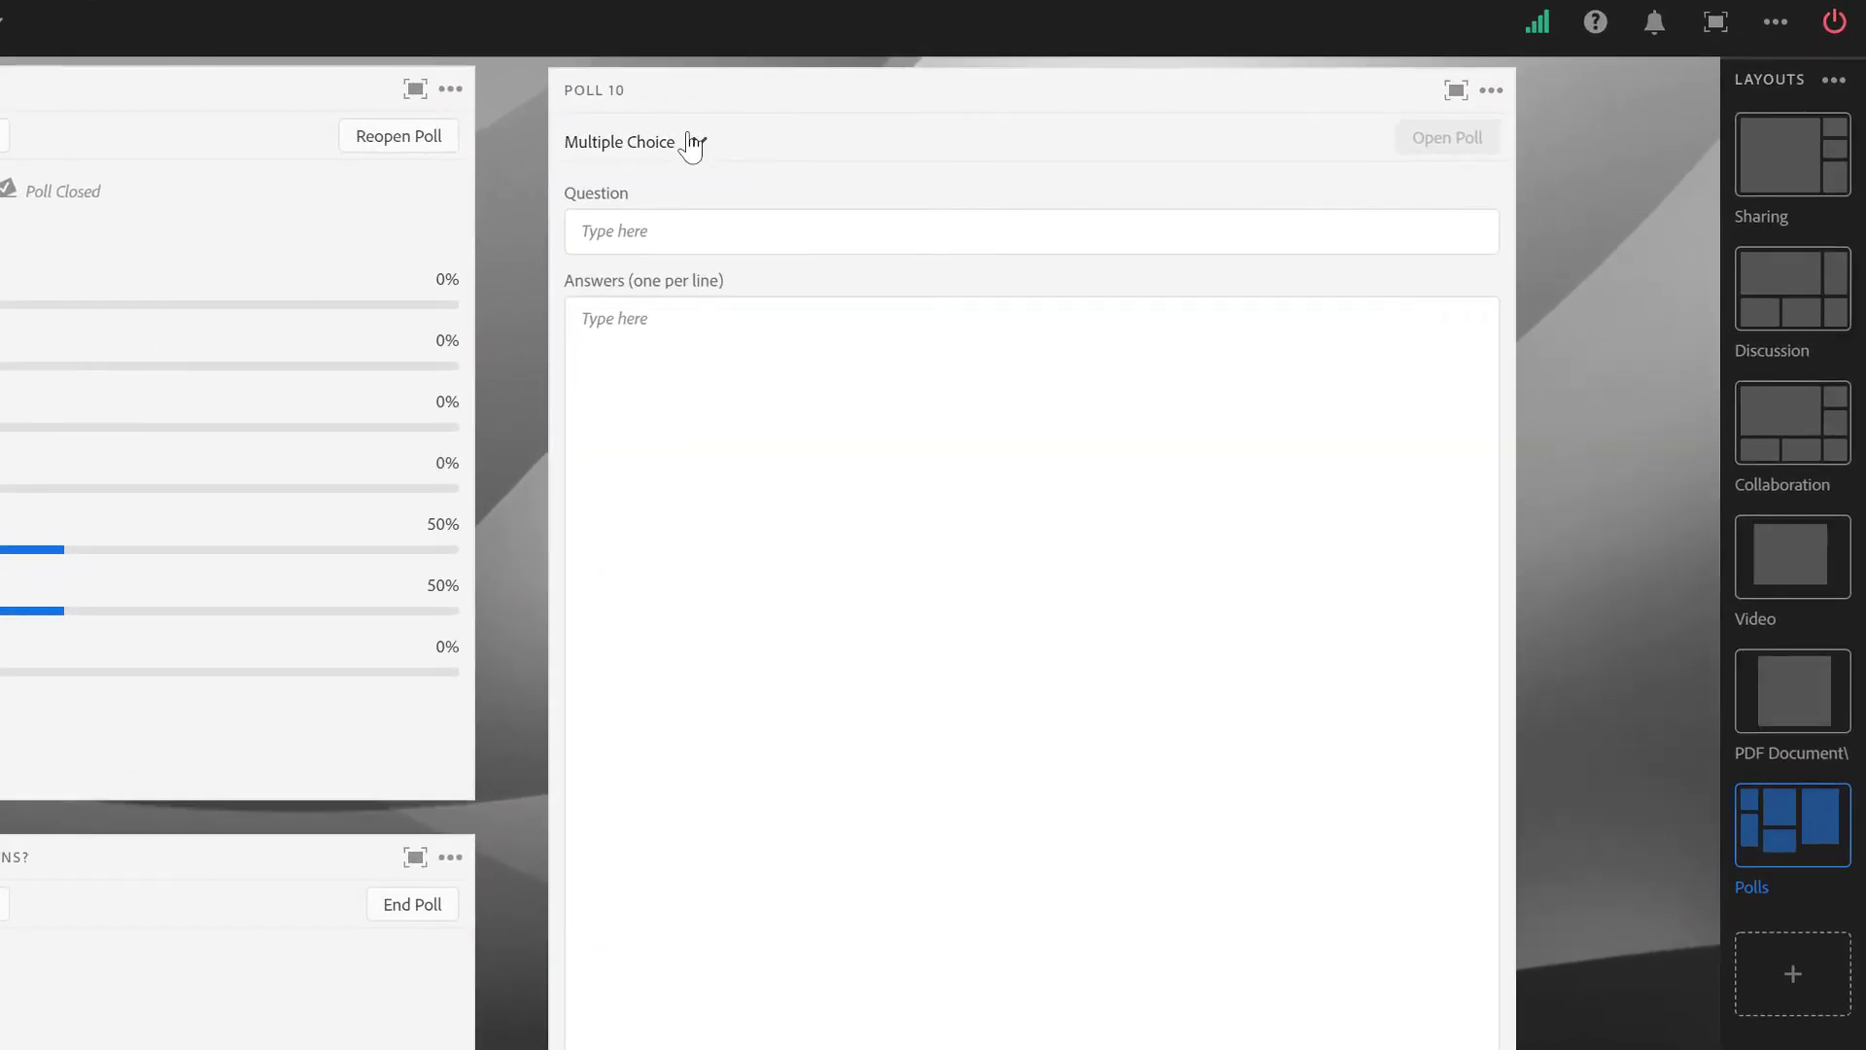
# Set the poll to Multiple Answers and enter the question 'What Operating Systems do you use?'.
pyautogui.click(691, 146)
pyautogui.click(647, 251)
pyautogui.click(667, 230)
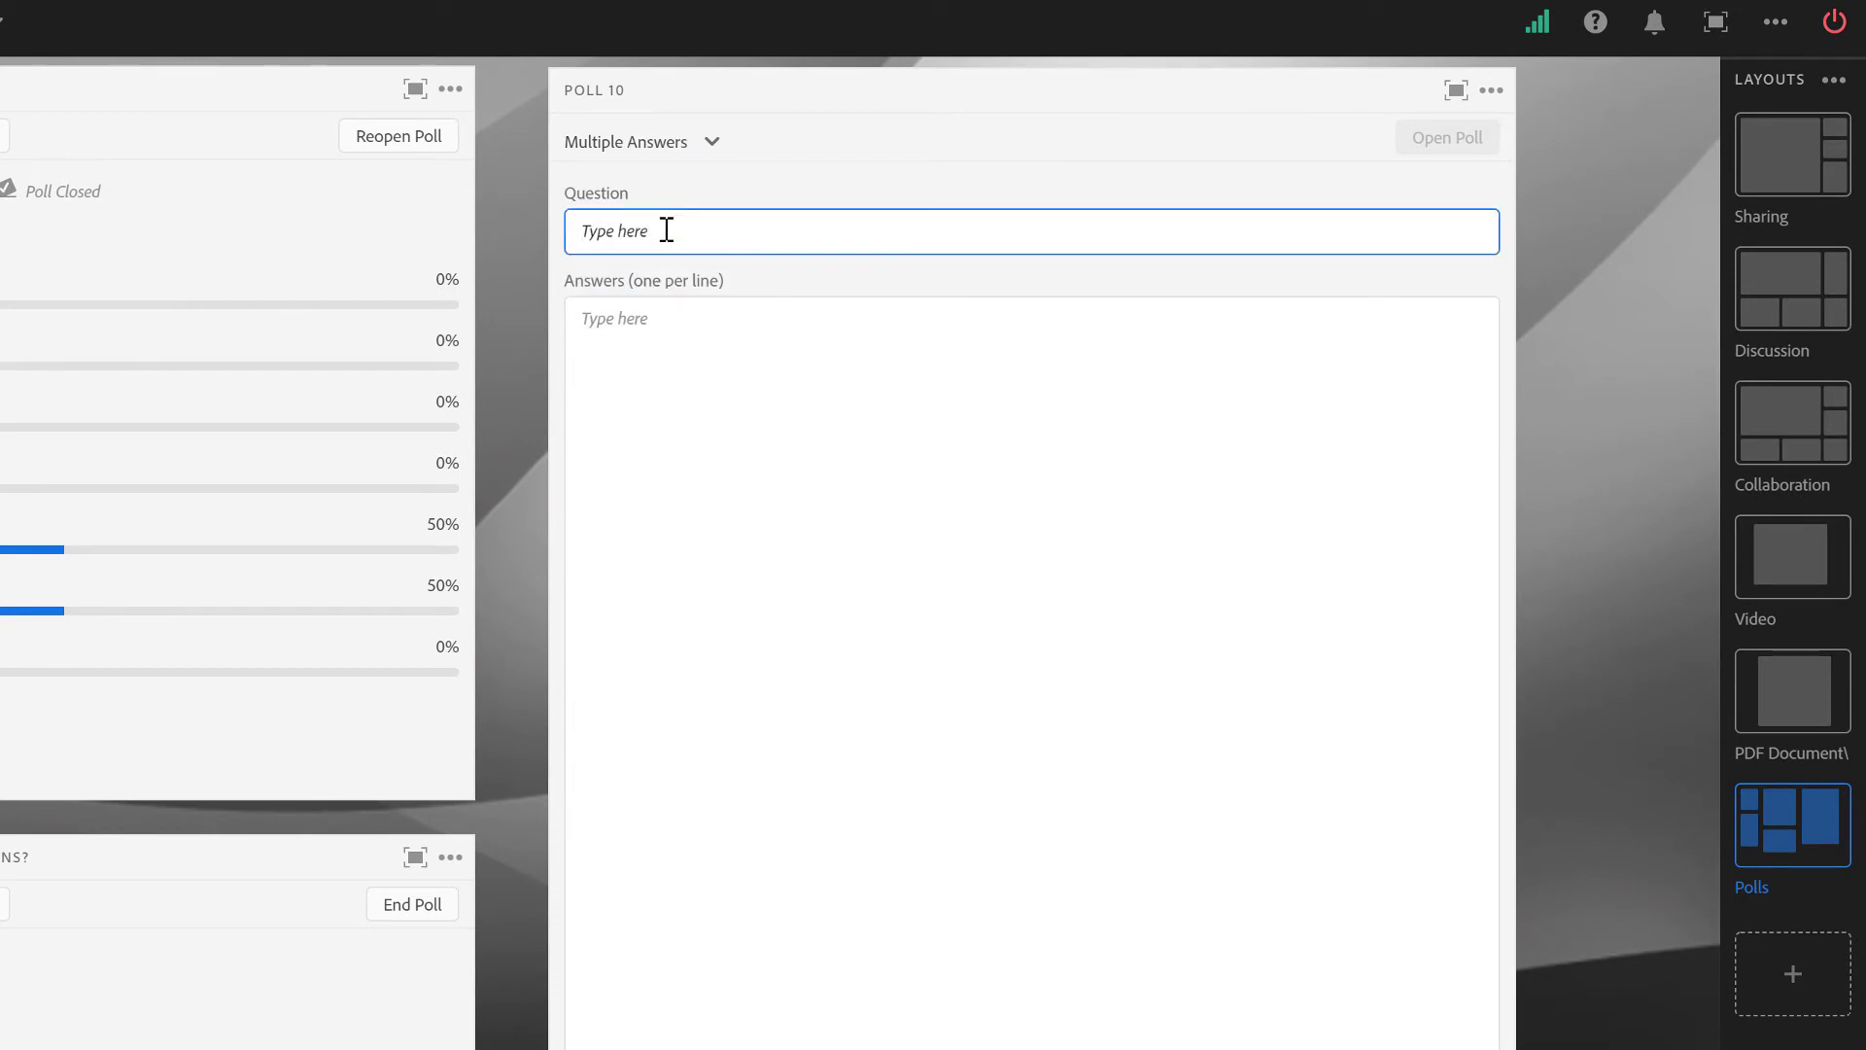
pyautogui.write('What Operating Systems do you use?')
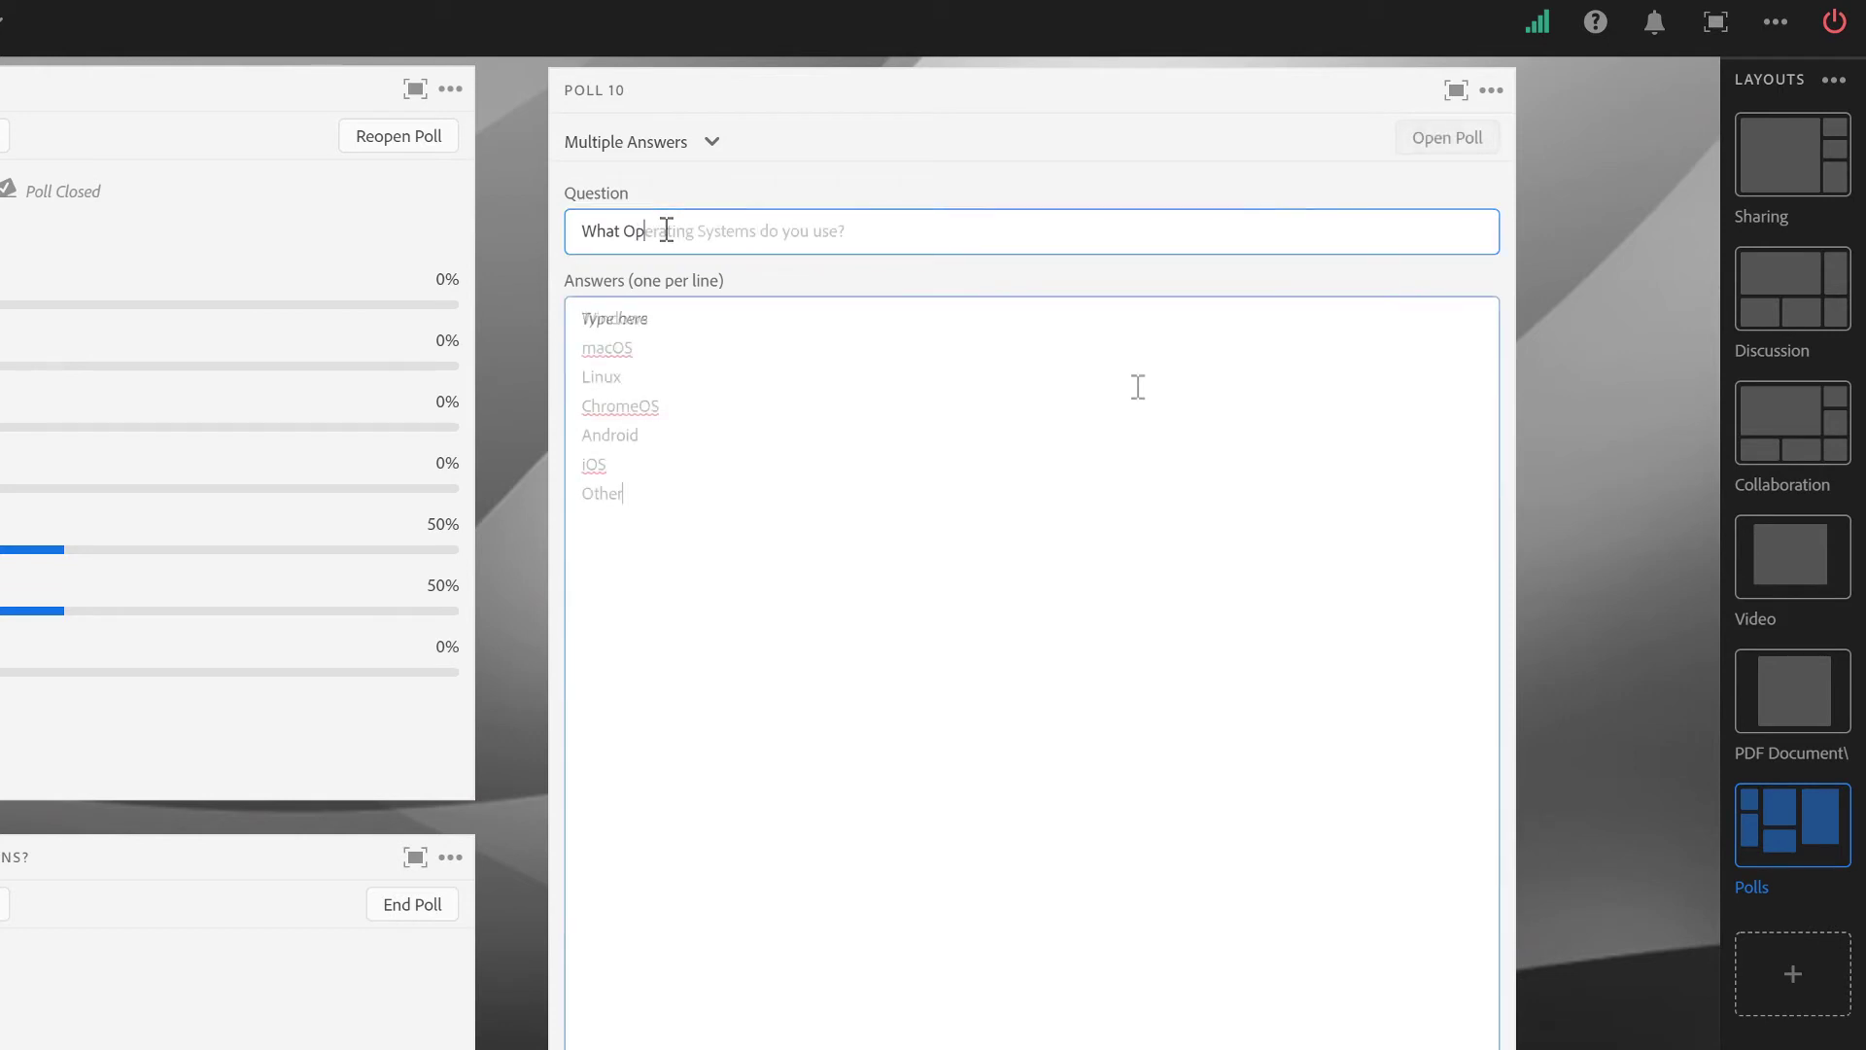
# Open the operating-systems poll and vote for Windows, macOS and Android.
pyautogui.click(1464, 139)
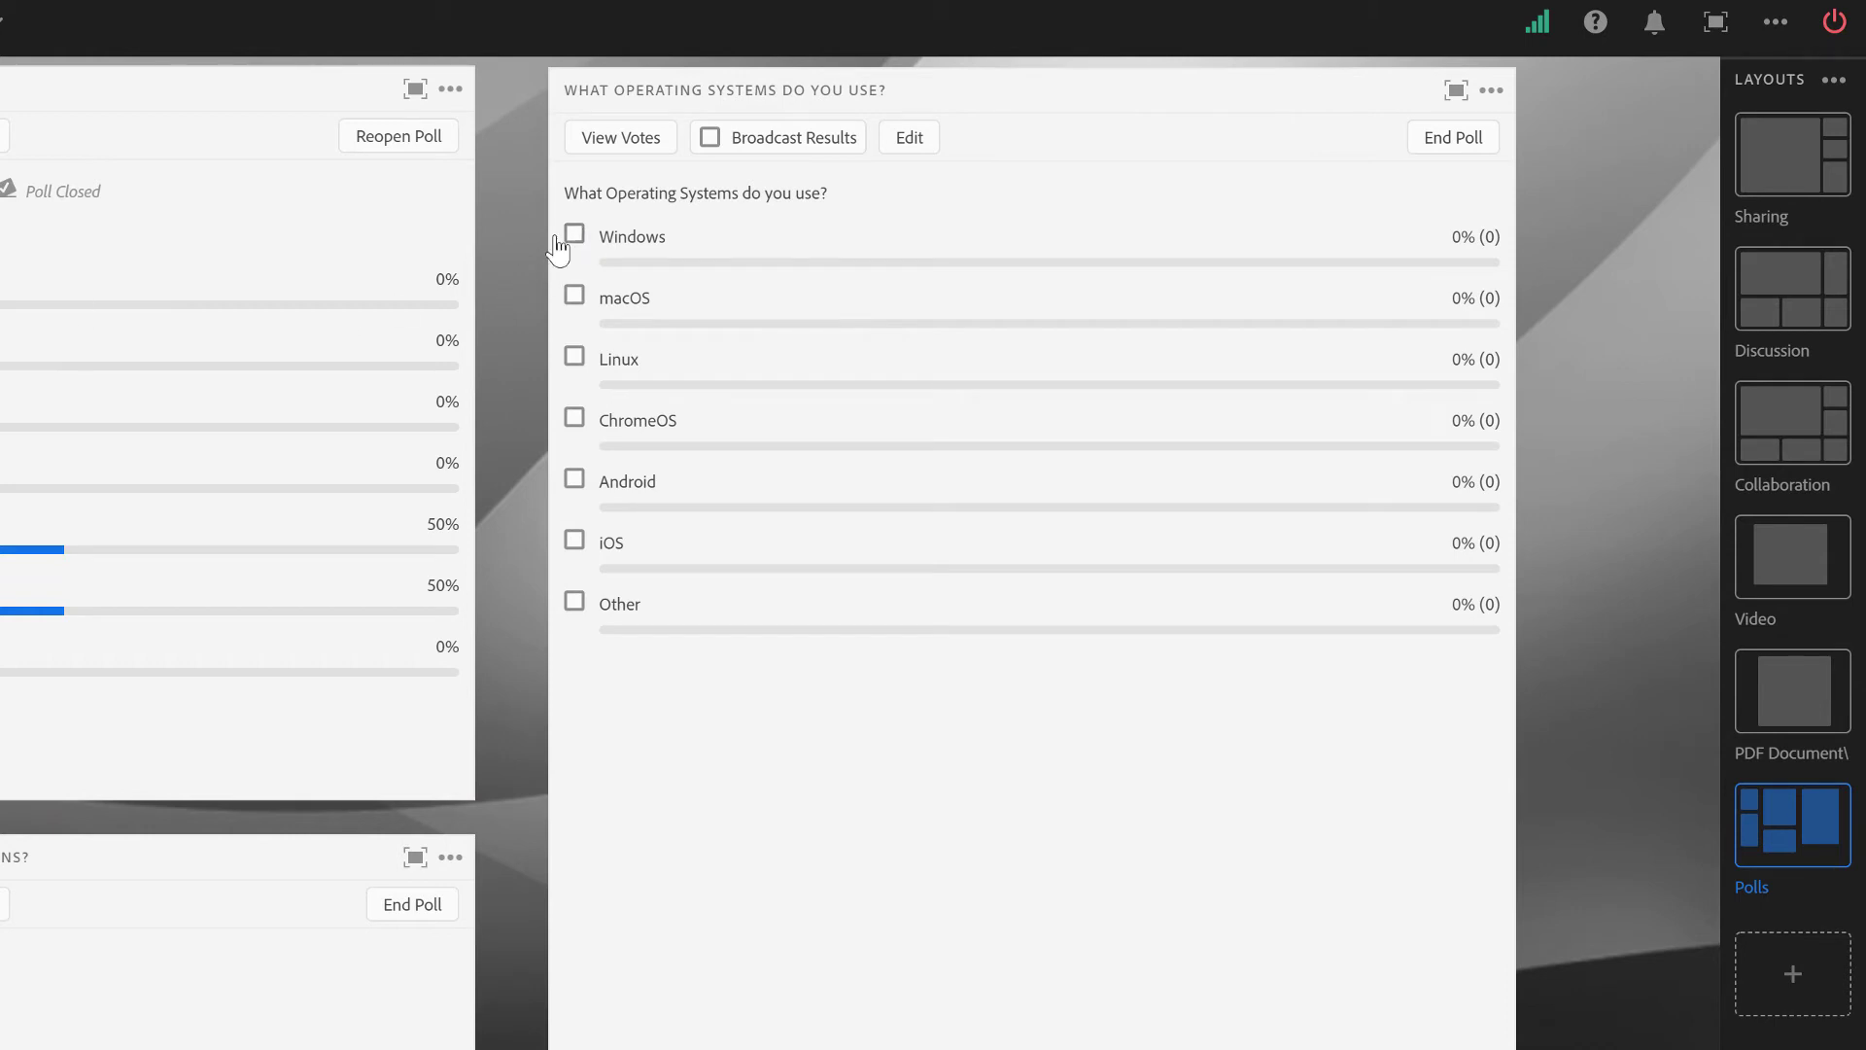
pyautogui.click(573, 248)
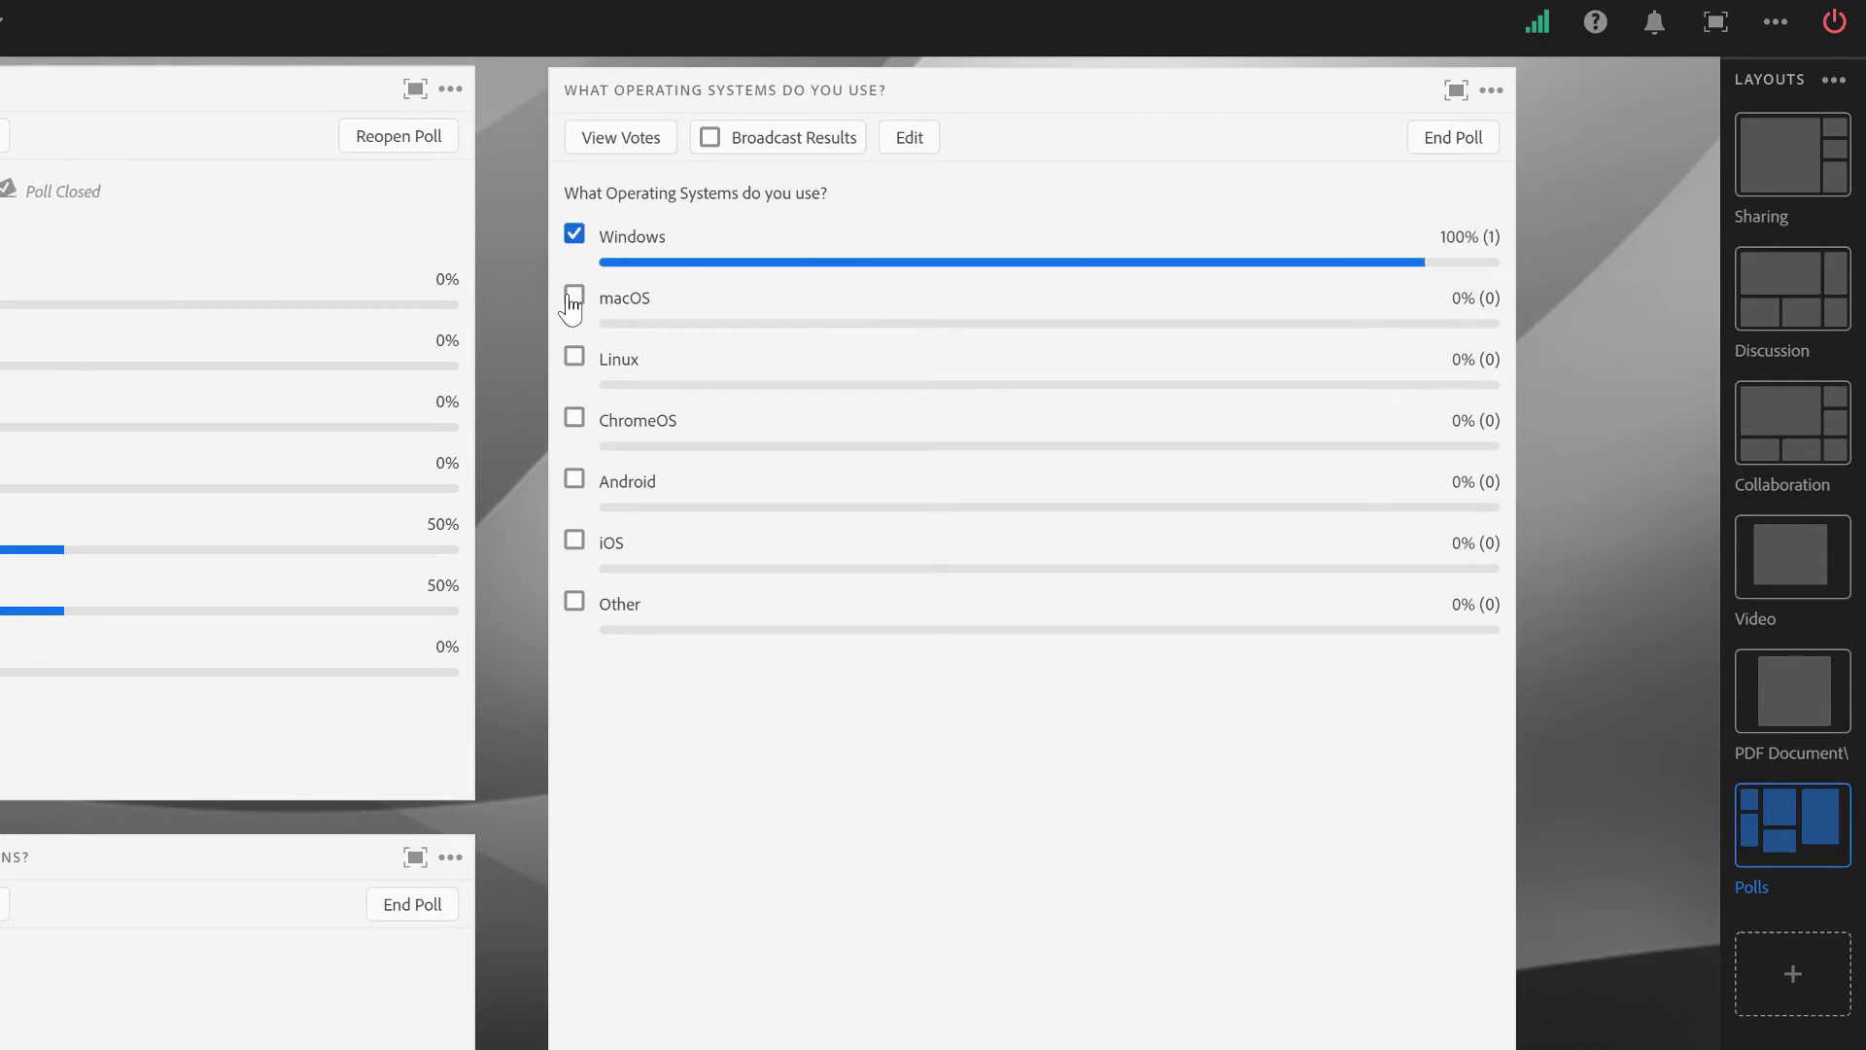
pyautogui.click(572, 311)
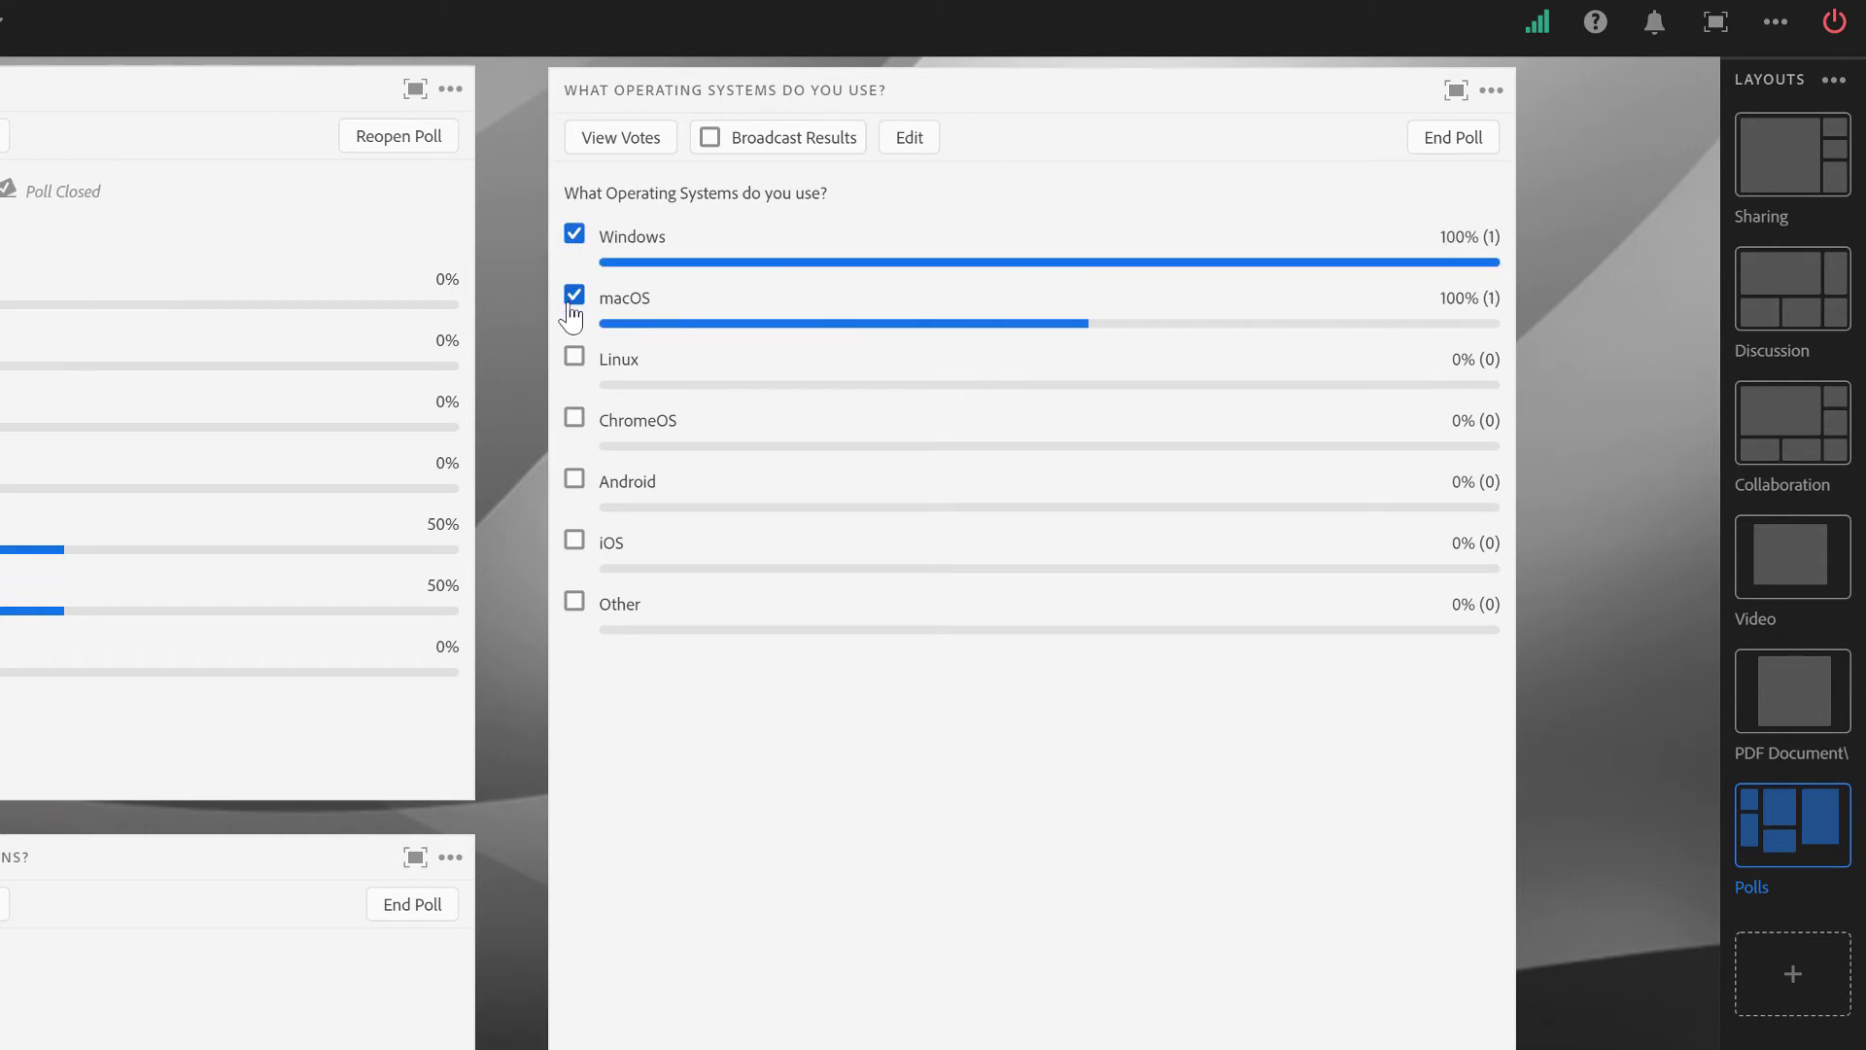
pyautogui.click(574, 484)
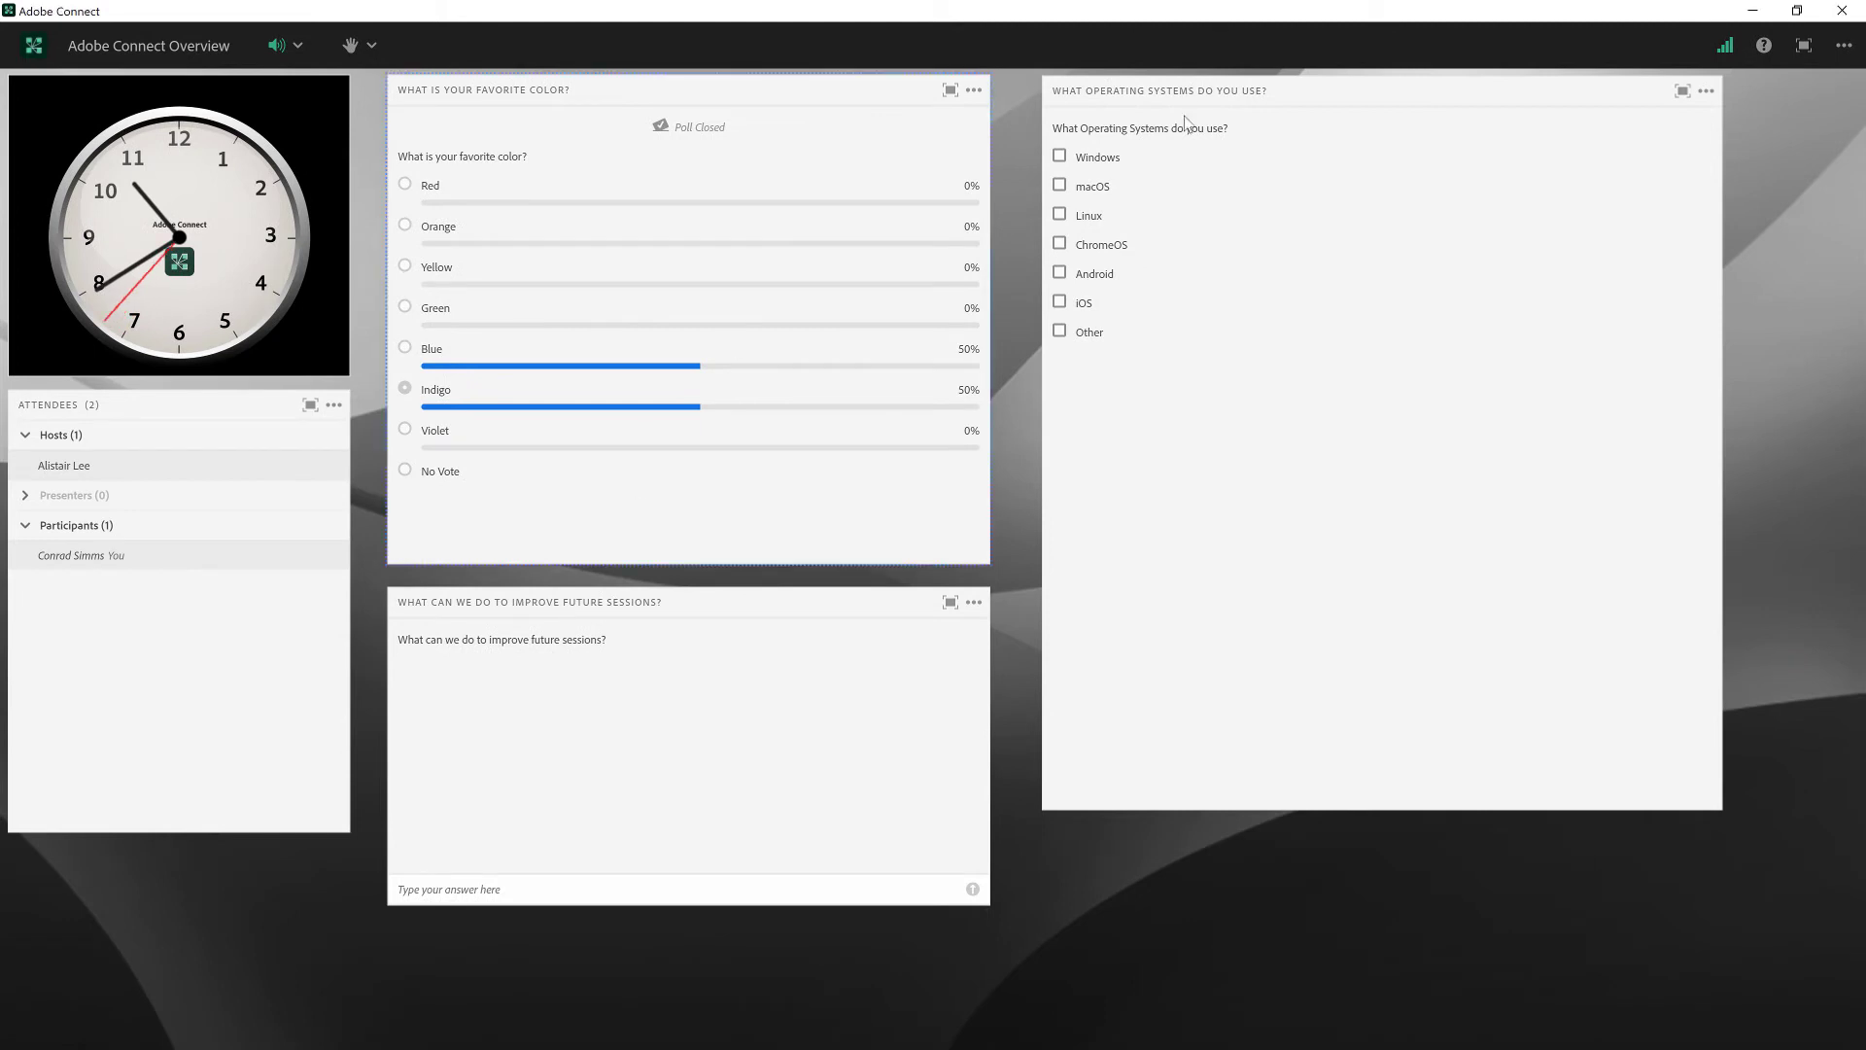
# As the guest, vote for Windows, ChromeOS and iOS in the operating-systems poll.
pyautogui.click(1059, 158)
pyautogui.click(1059, 243)
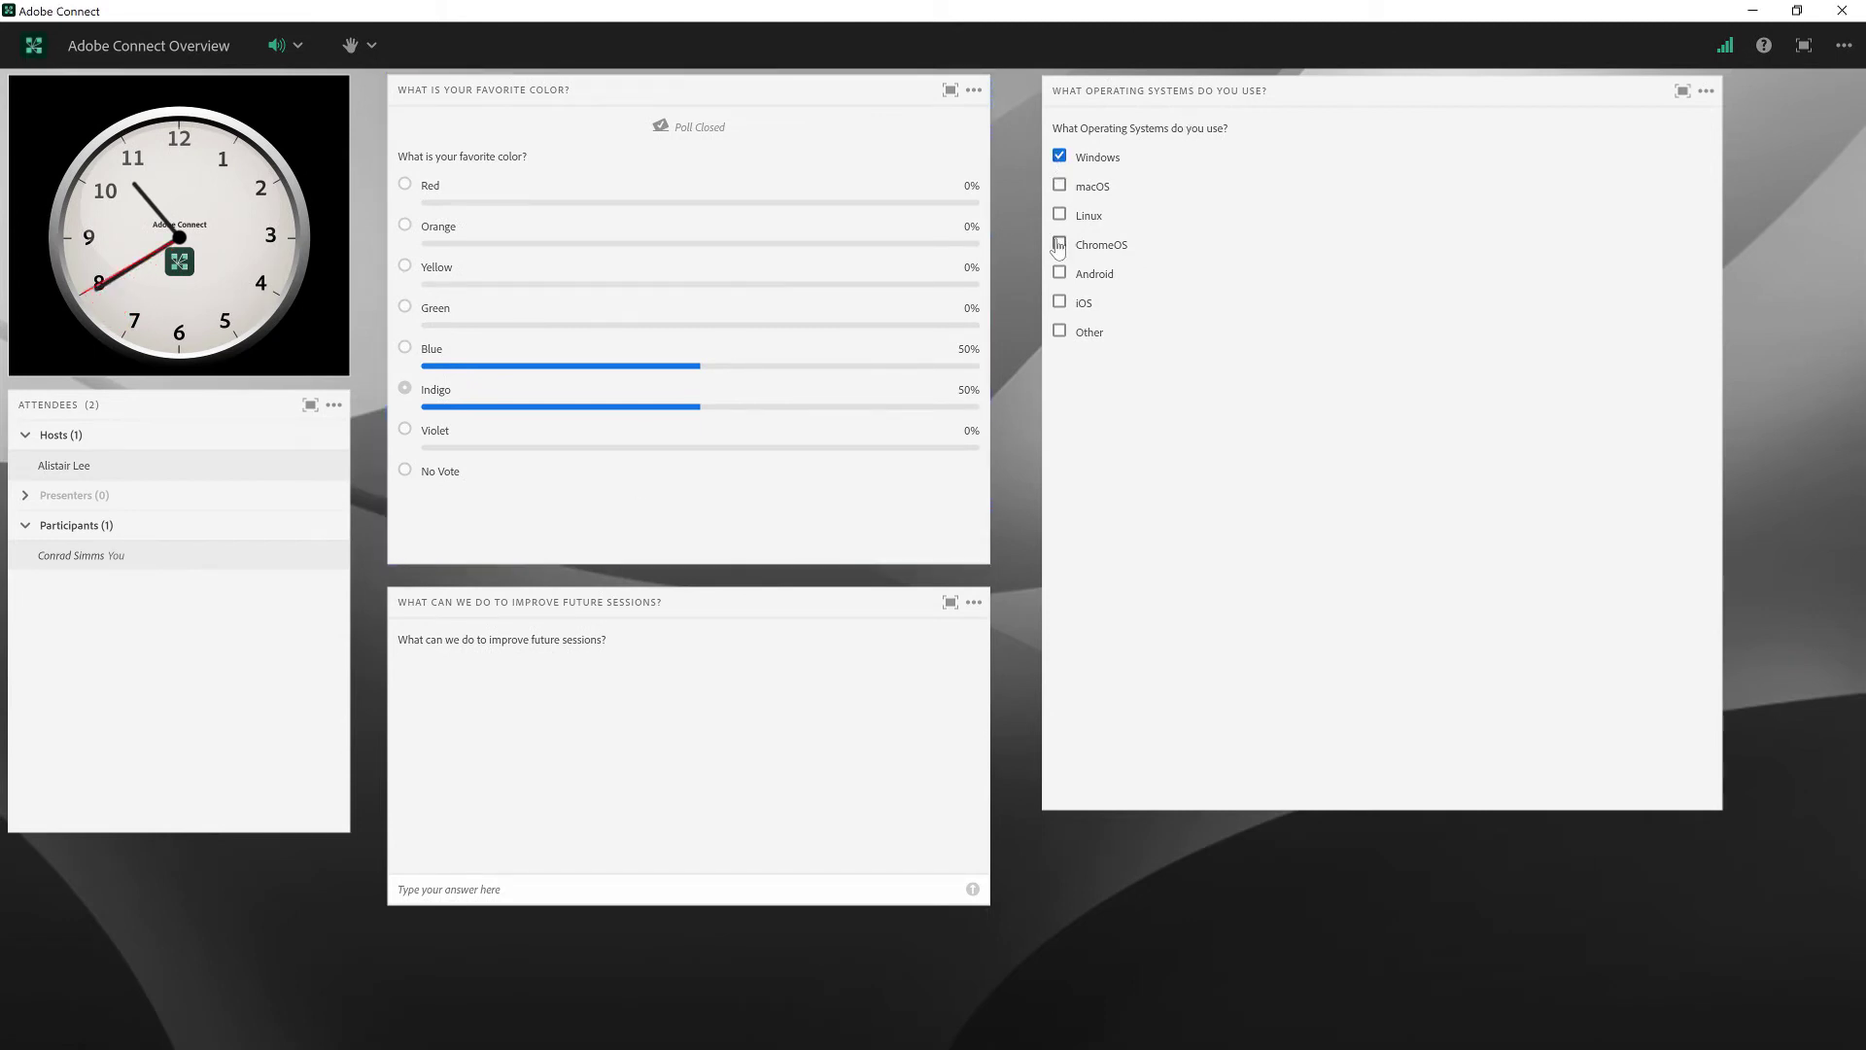
pyautogui.click(1060, 303)
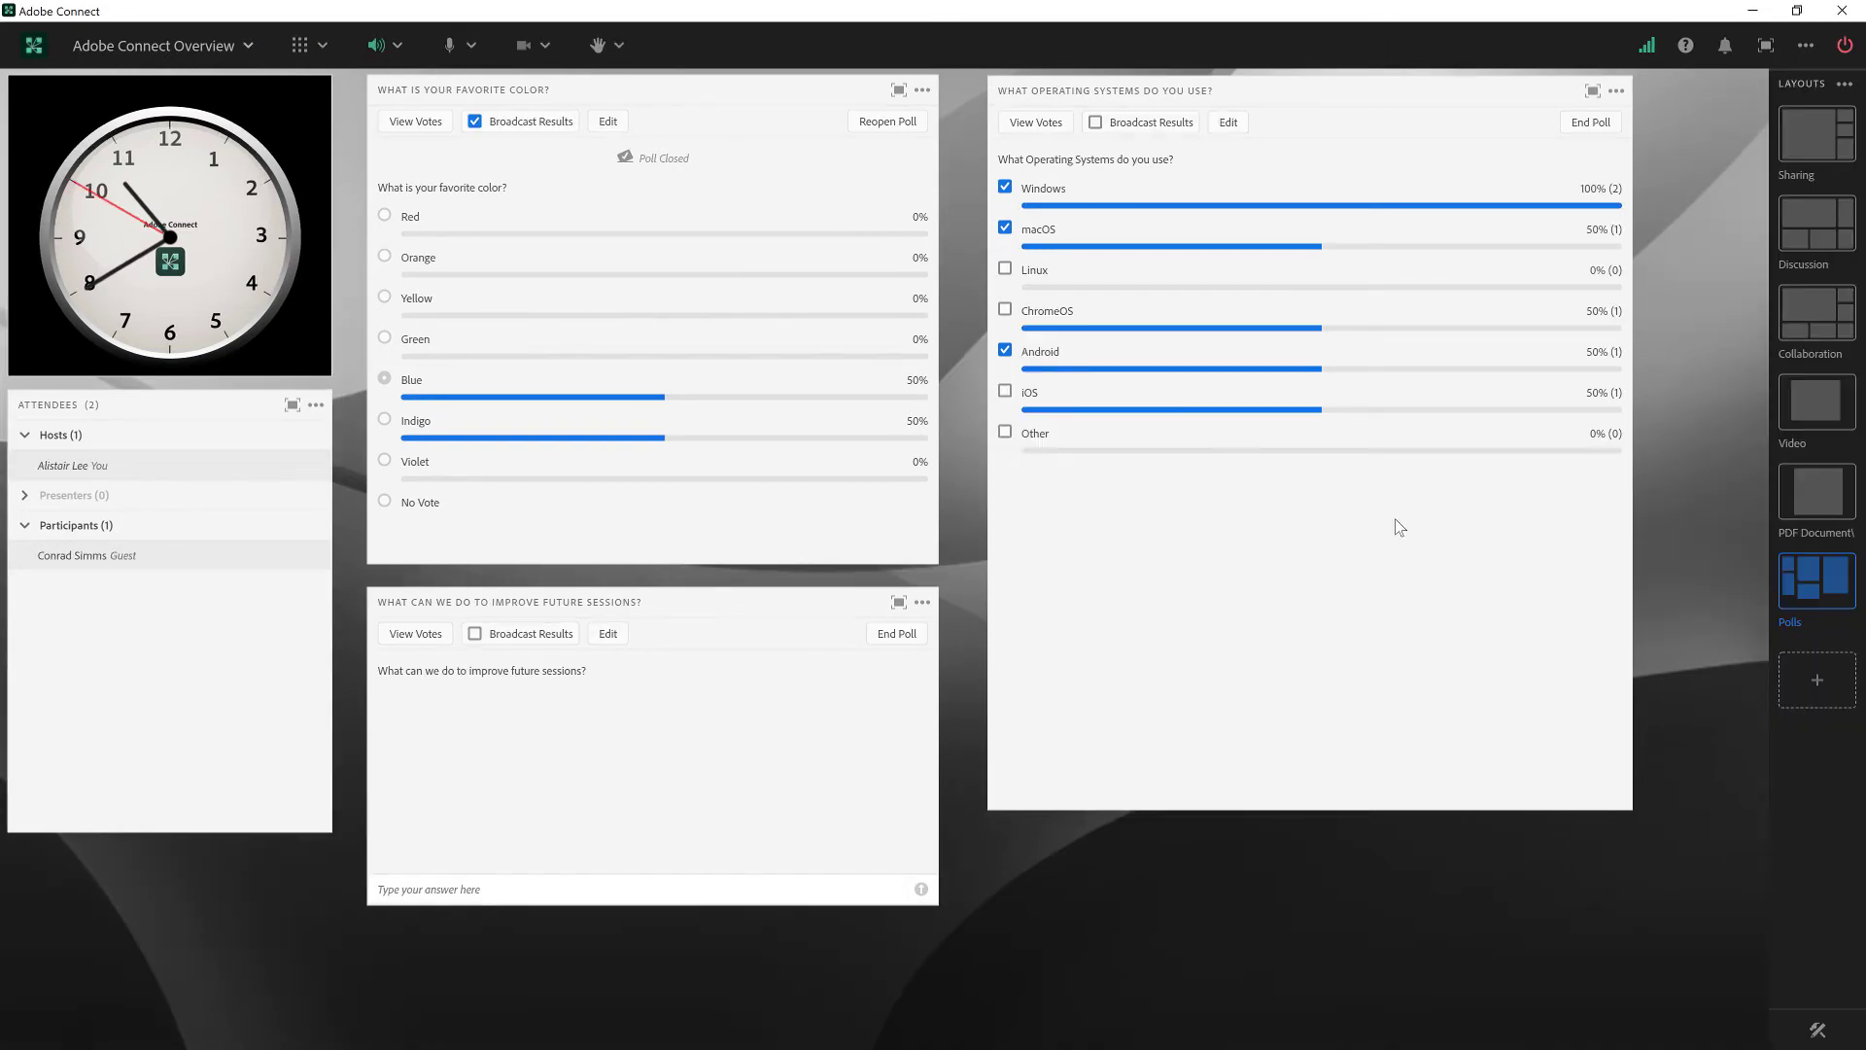
# Review who voted for each operating system, return to the results, and open the meeting menu.
pyautogui.click(1033, 124)
pyautogui.click(1028, 128)
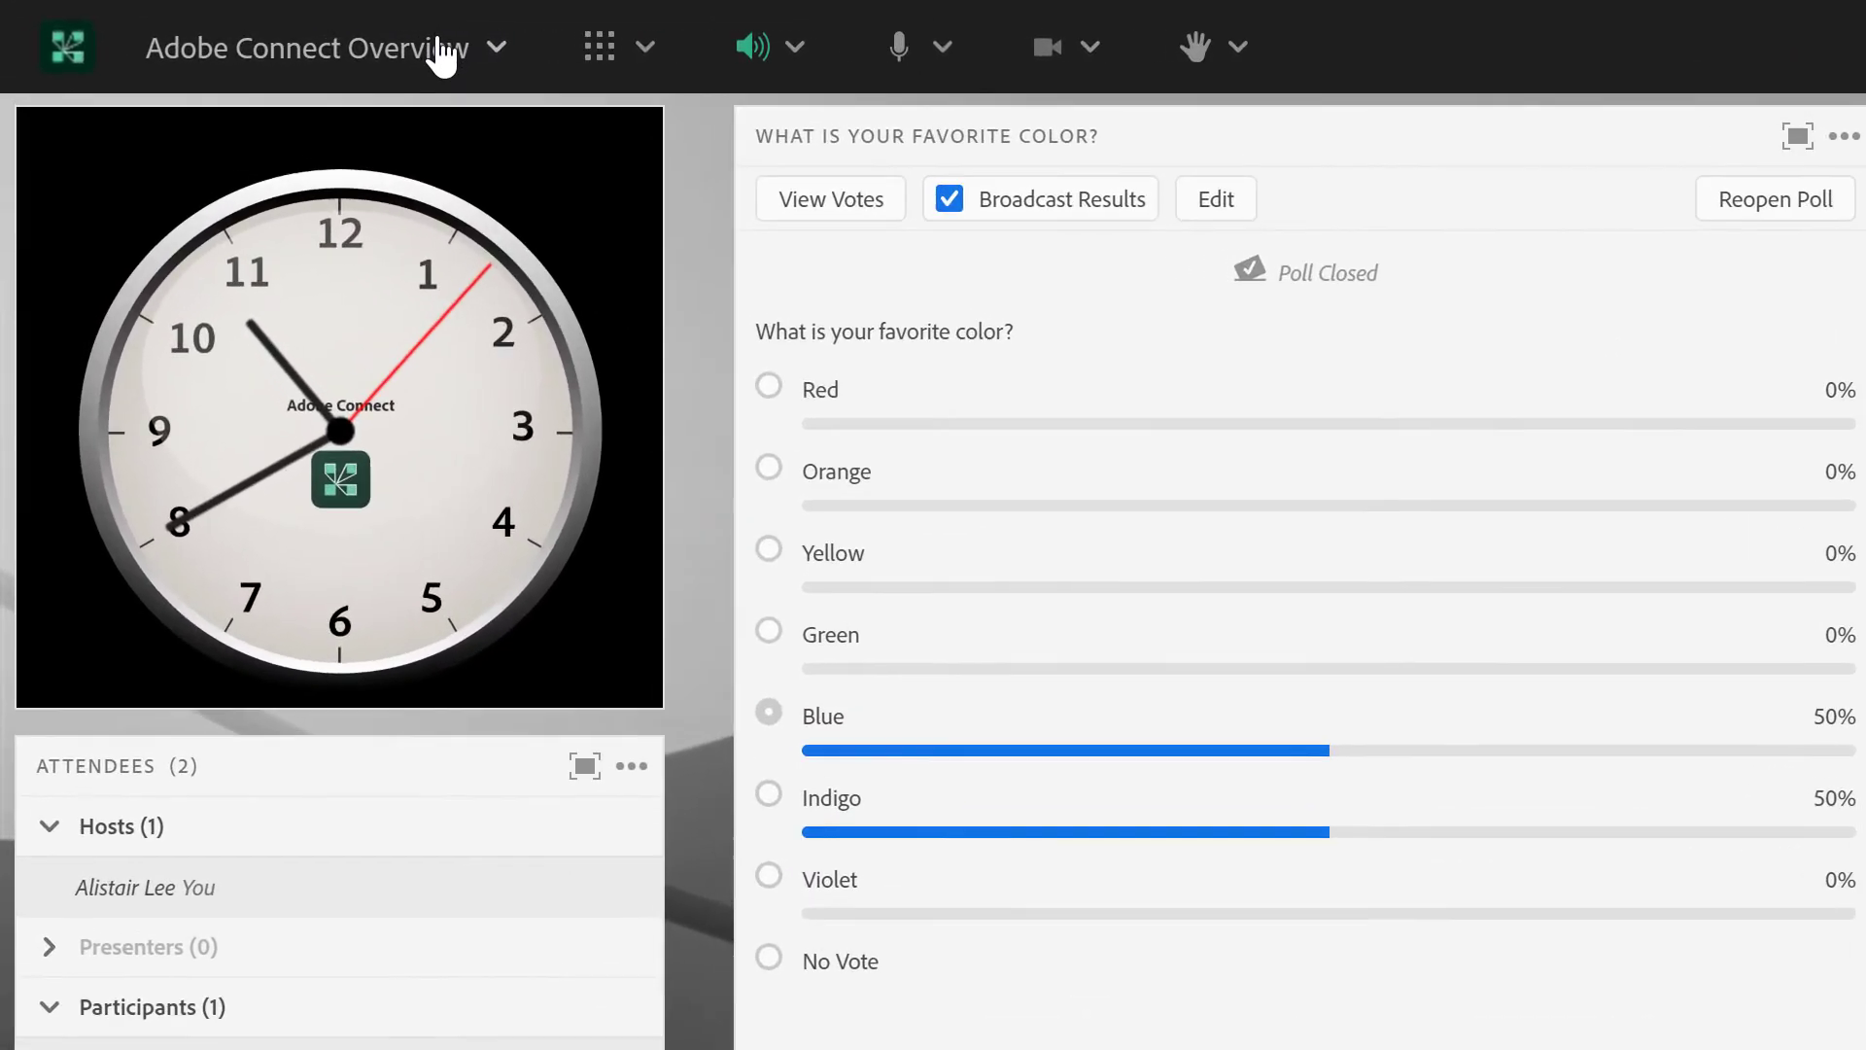
pyautogui.click(442, 56)
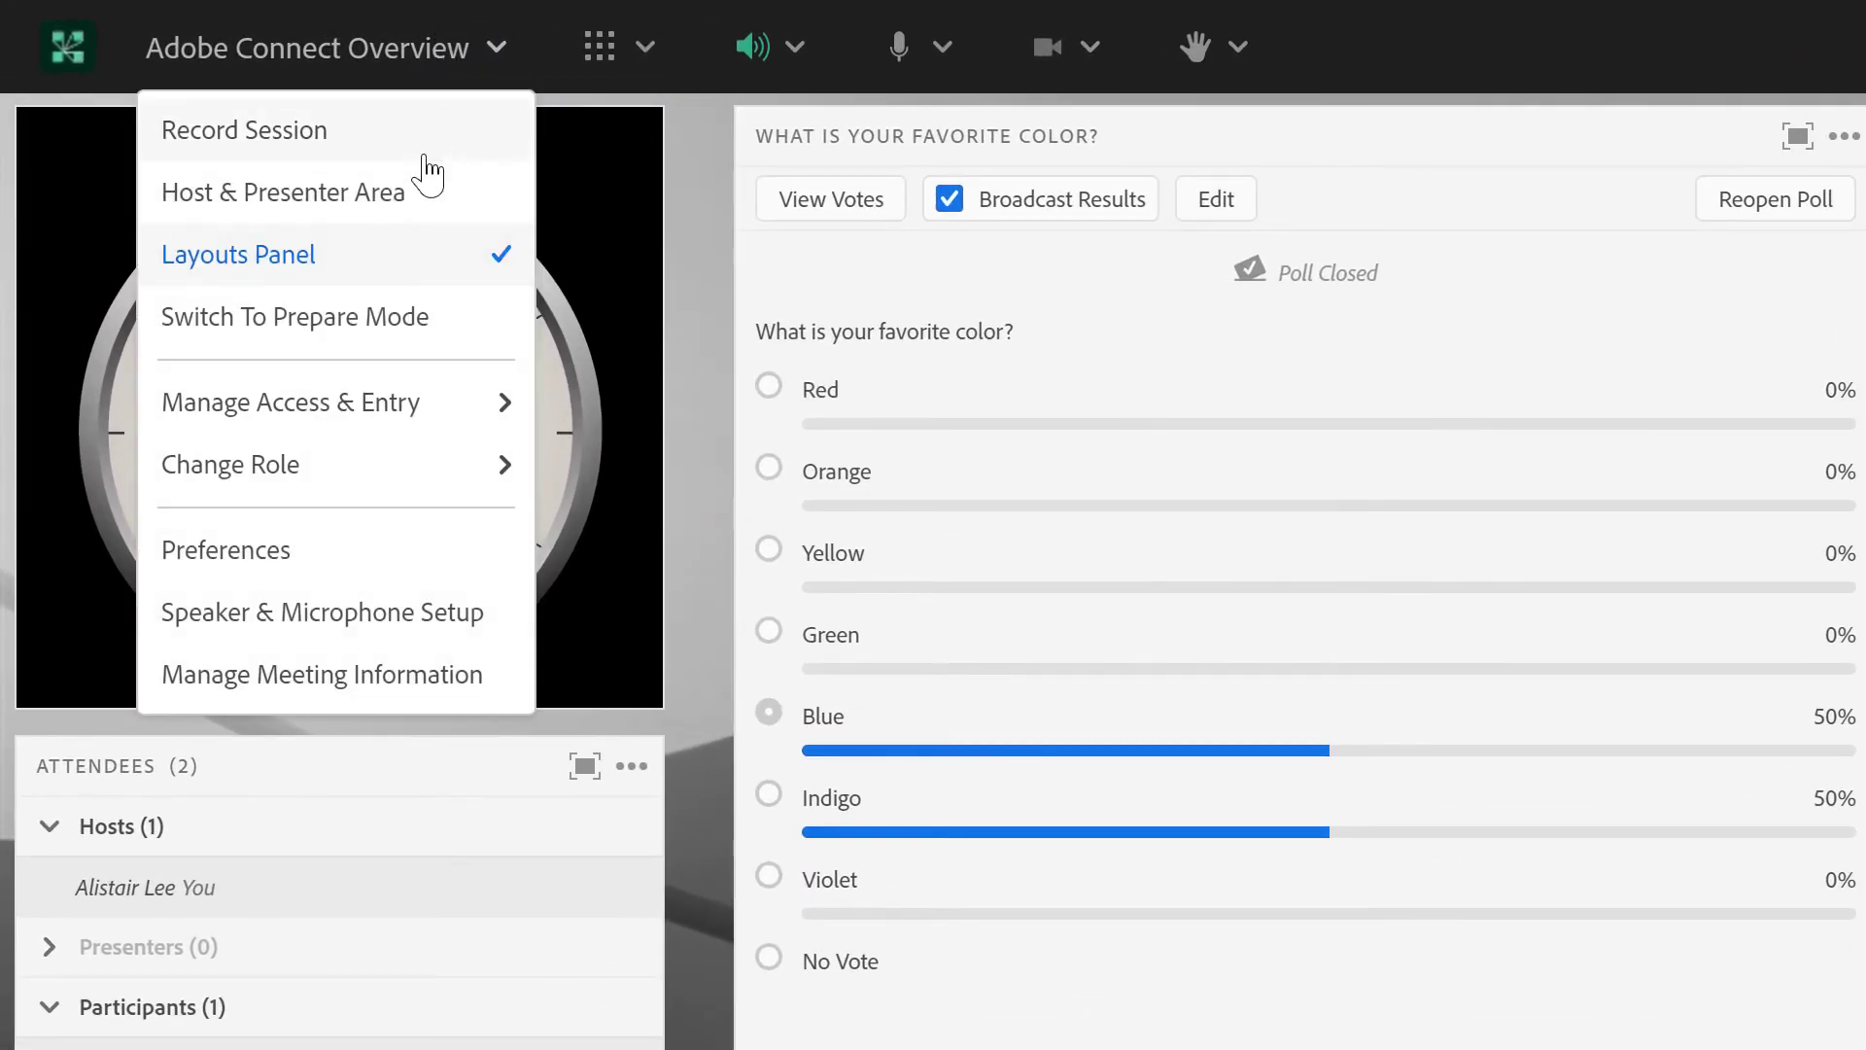
# Open Manage Meeting Information and view the meeting's Reports summary.
pyautogui.click(433, 692)
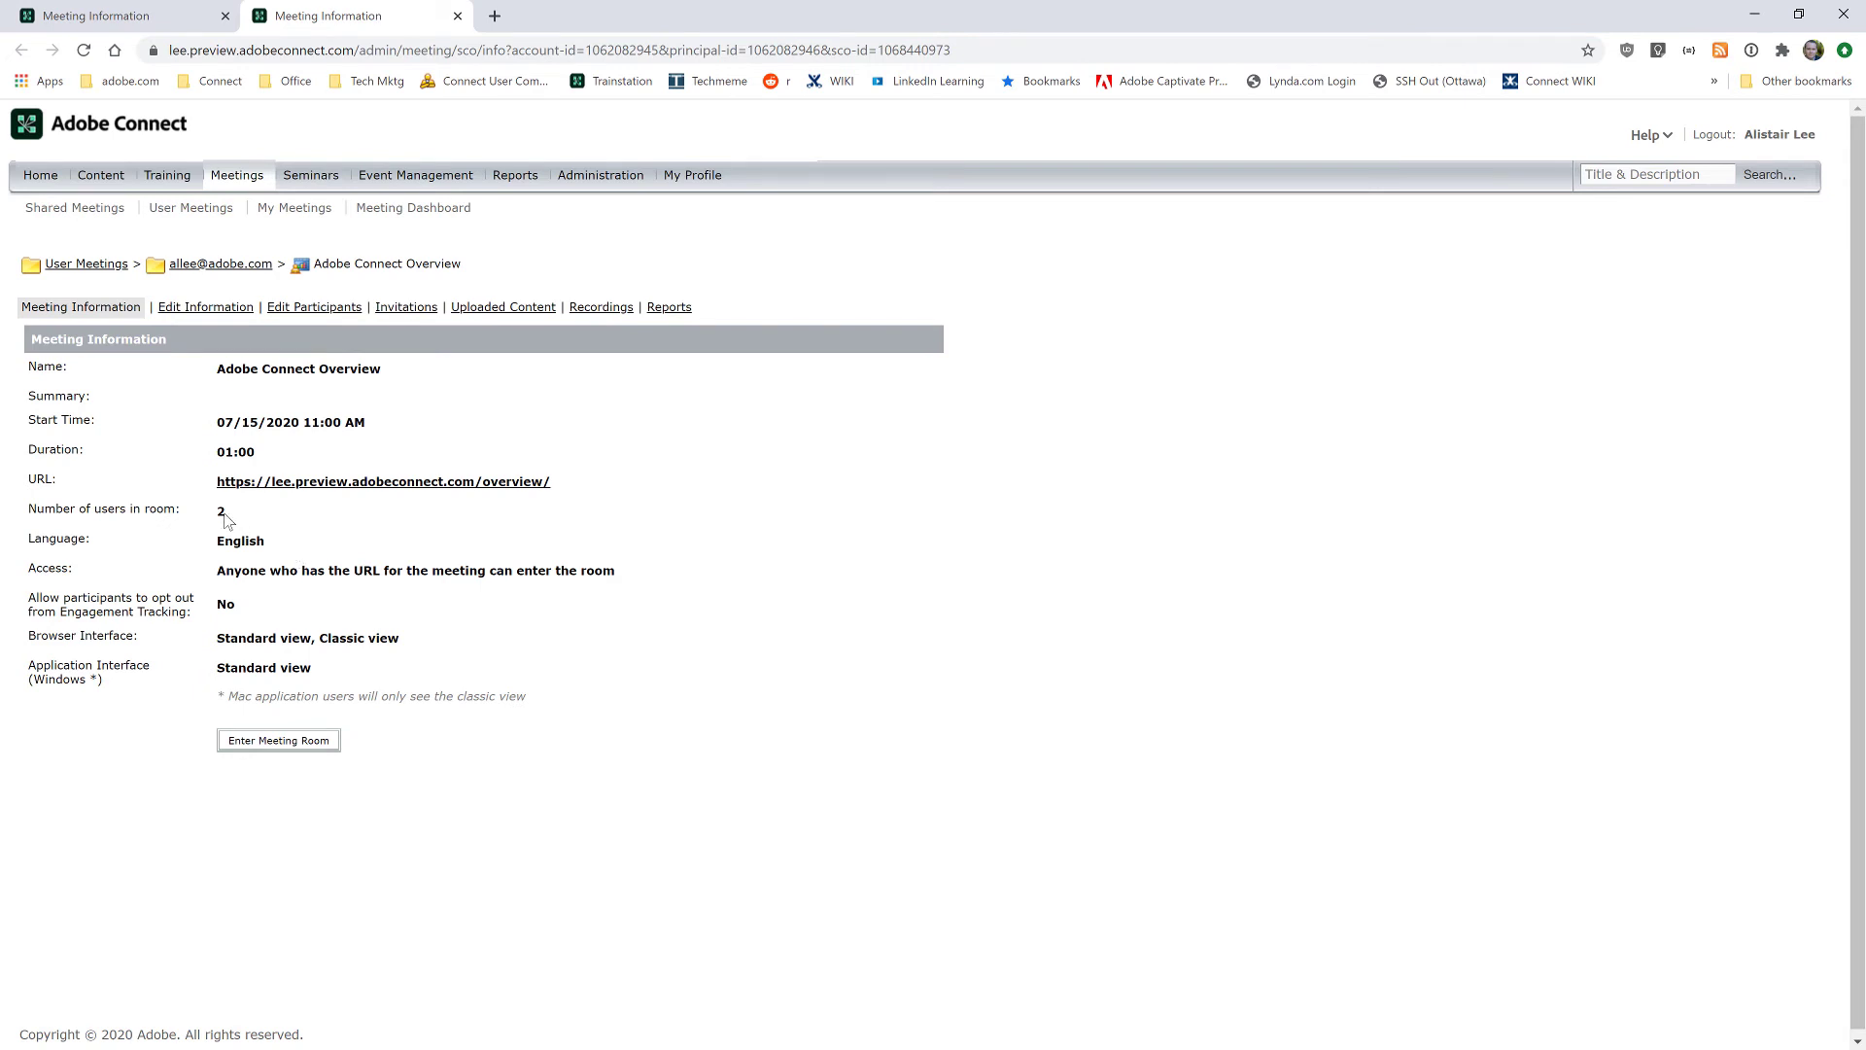
pyautogui.click(654, 311)
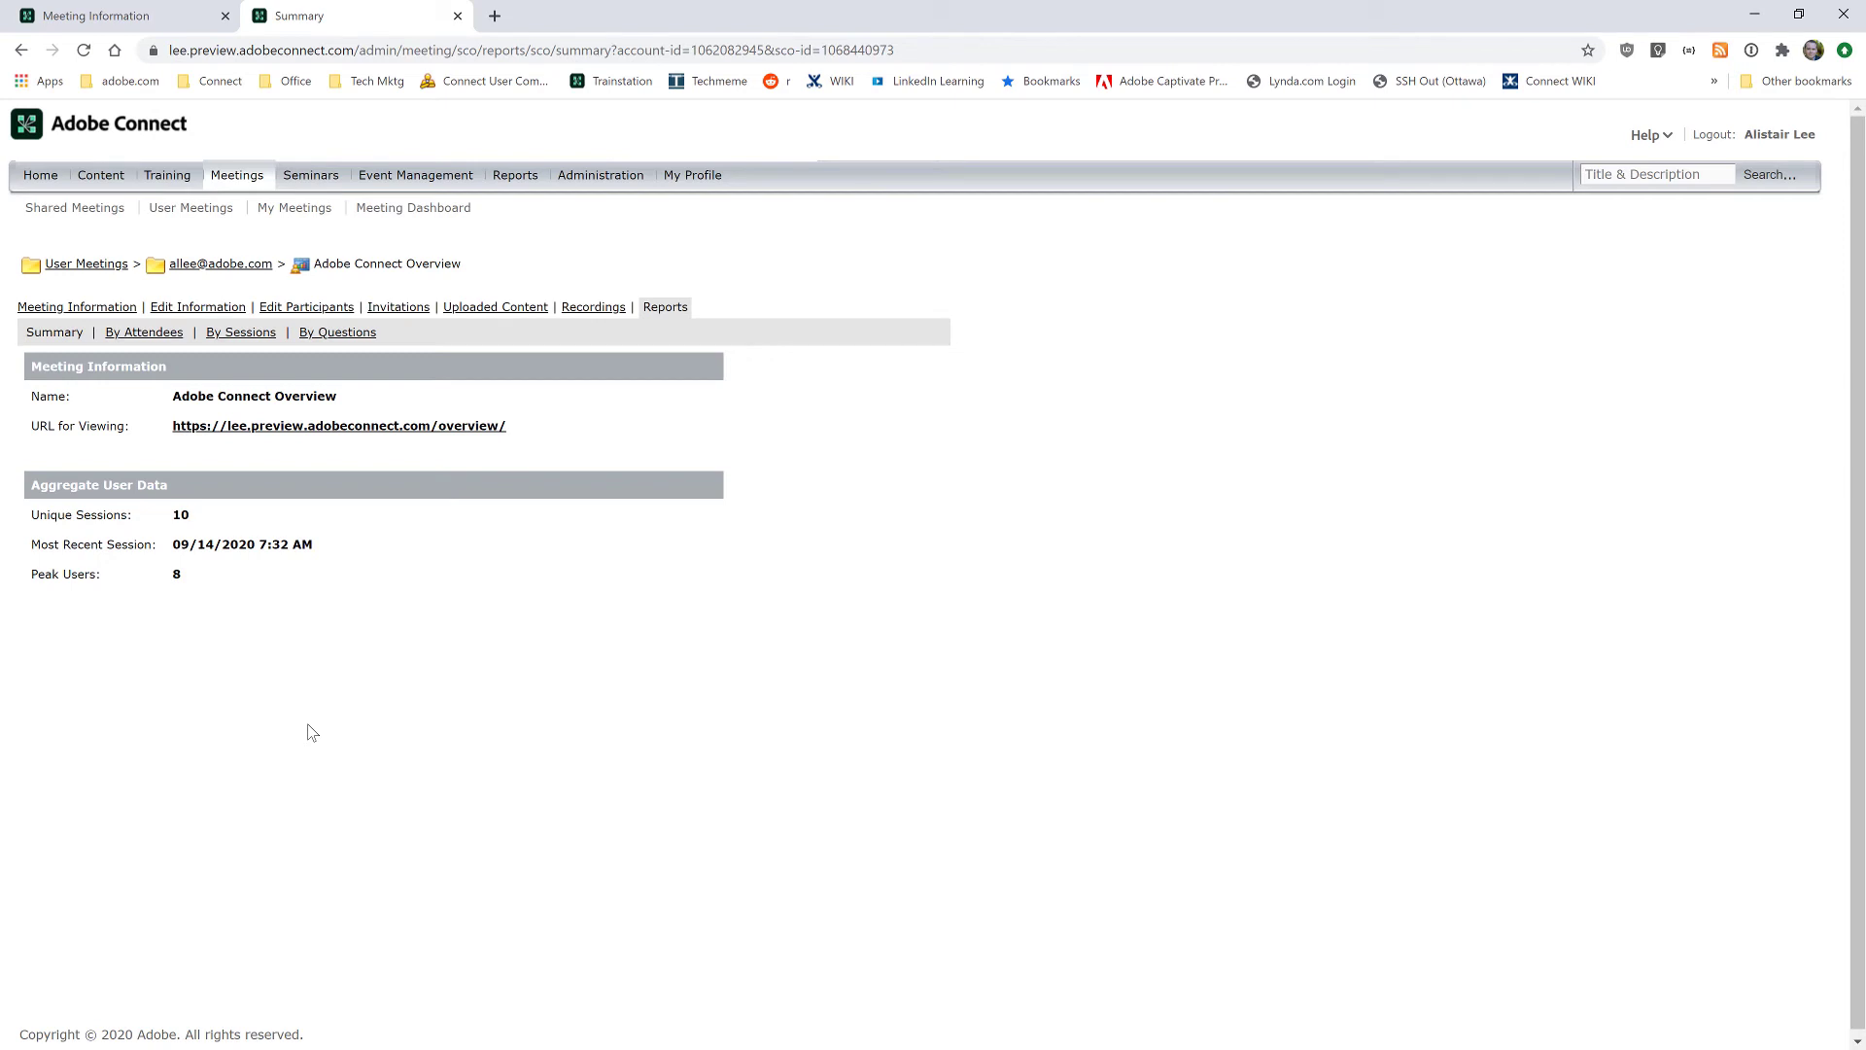
# Show the report by sessions and list session 10's participants.
pyautogui.click(226, 335)
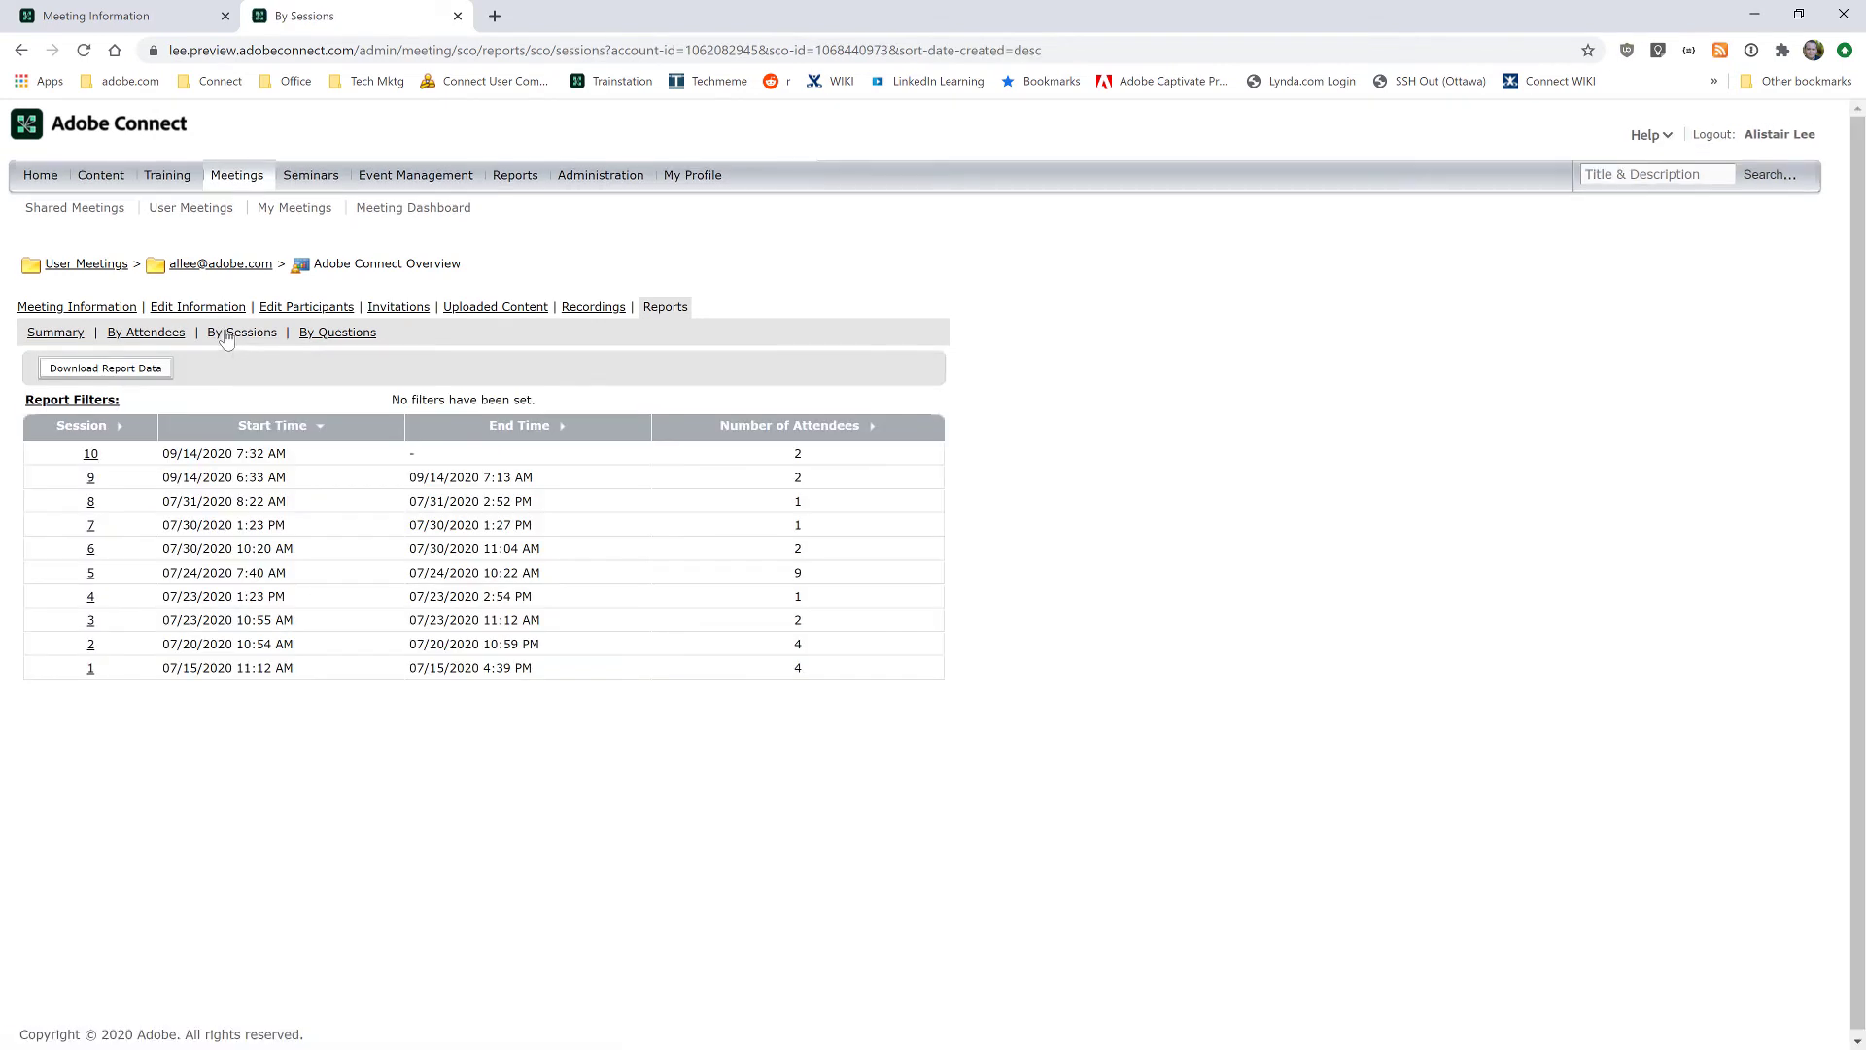
pyautogui.moveTo(166, 454); pyautogui.dragTo(277, 454)
pyautogui.click(91, 457)
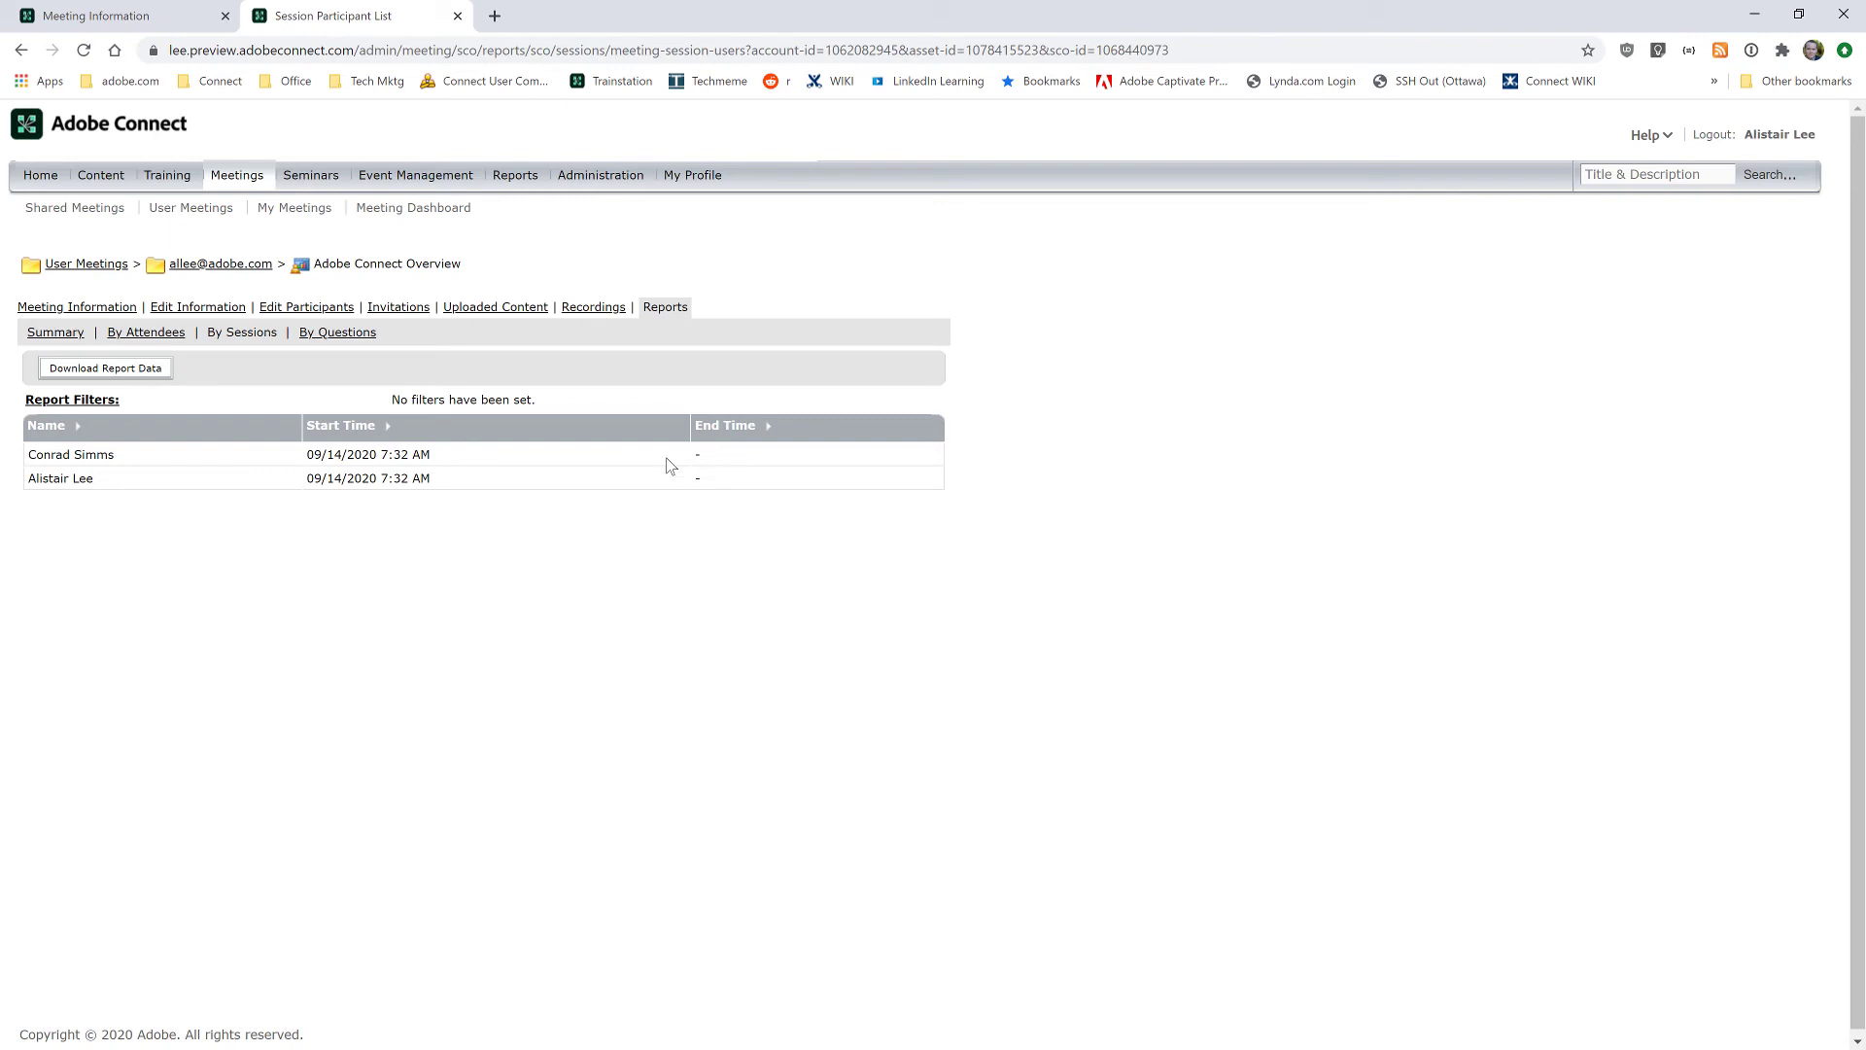
# Switch to the By Questions report showing the seven poll questions from sessions 1, 9 and 10.
pyautogui.click(323, 334)
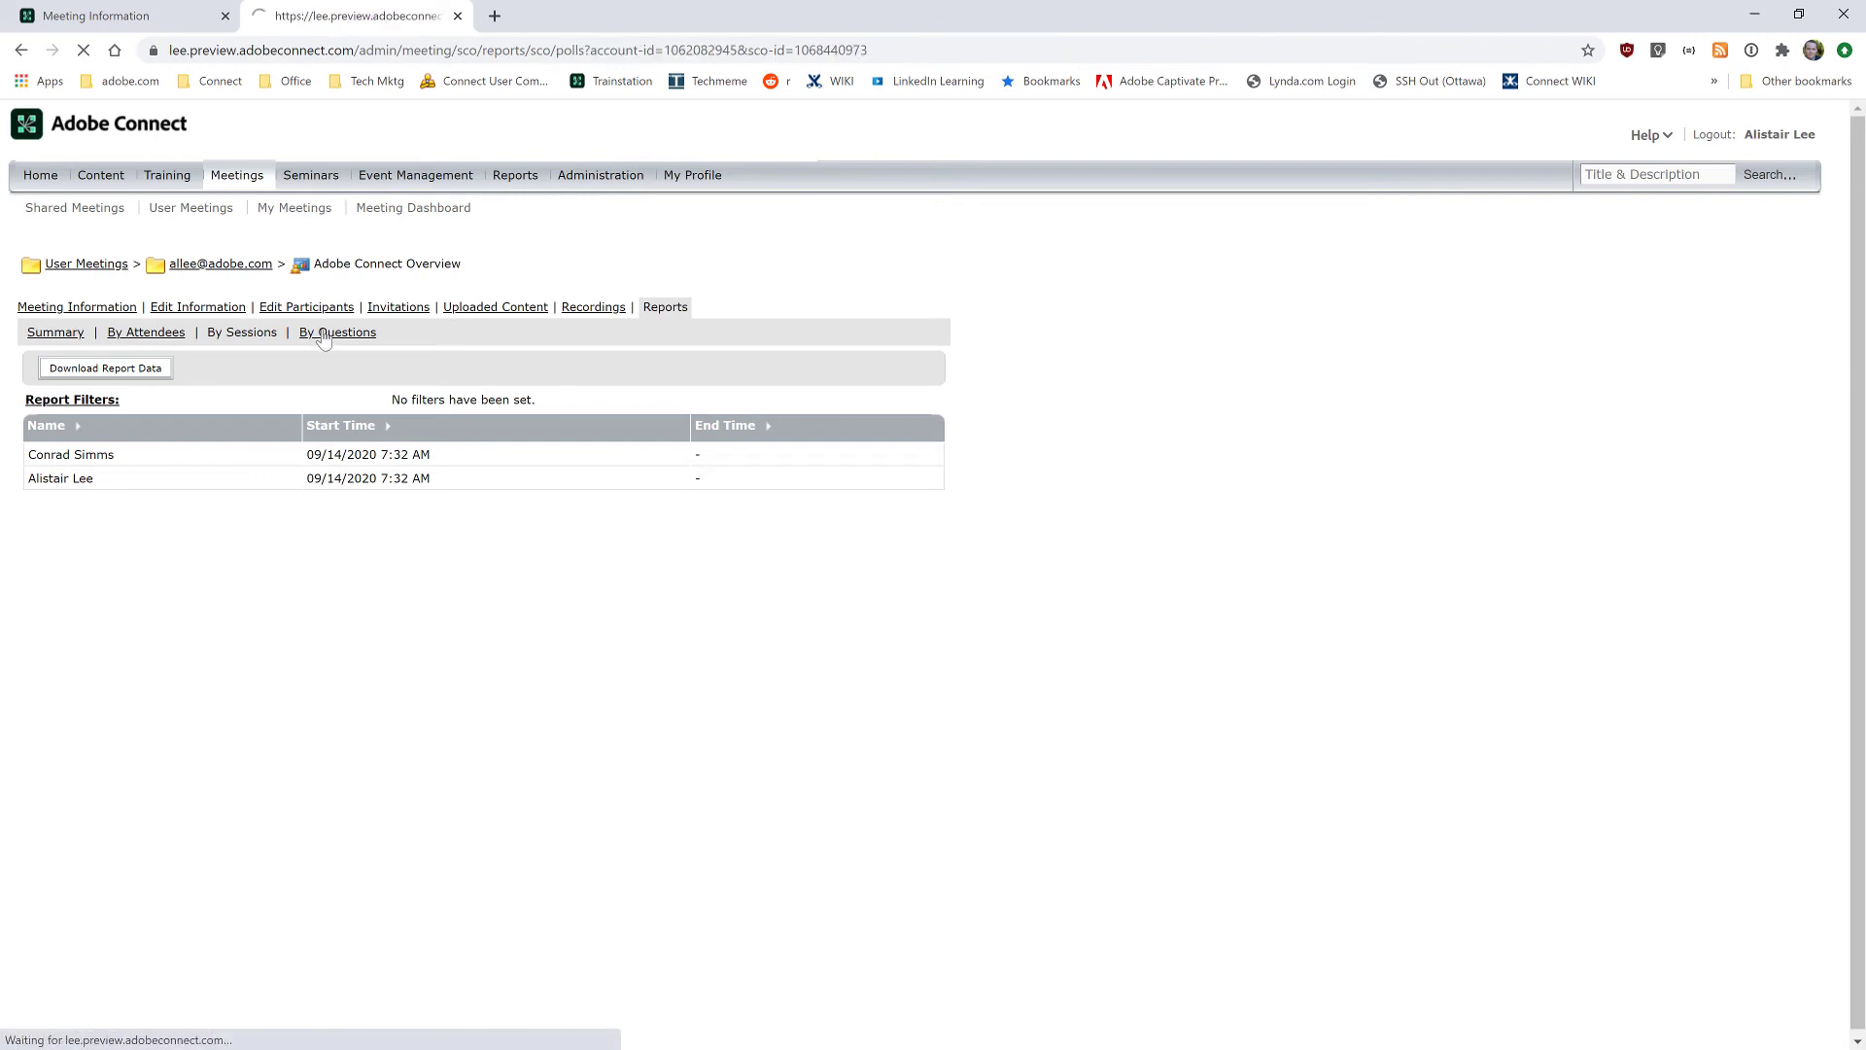
pyautogui.moveTo(193, 568); pyautogui.dragTo(370, 577)
pyautogui.click(371, 580)
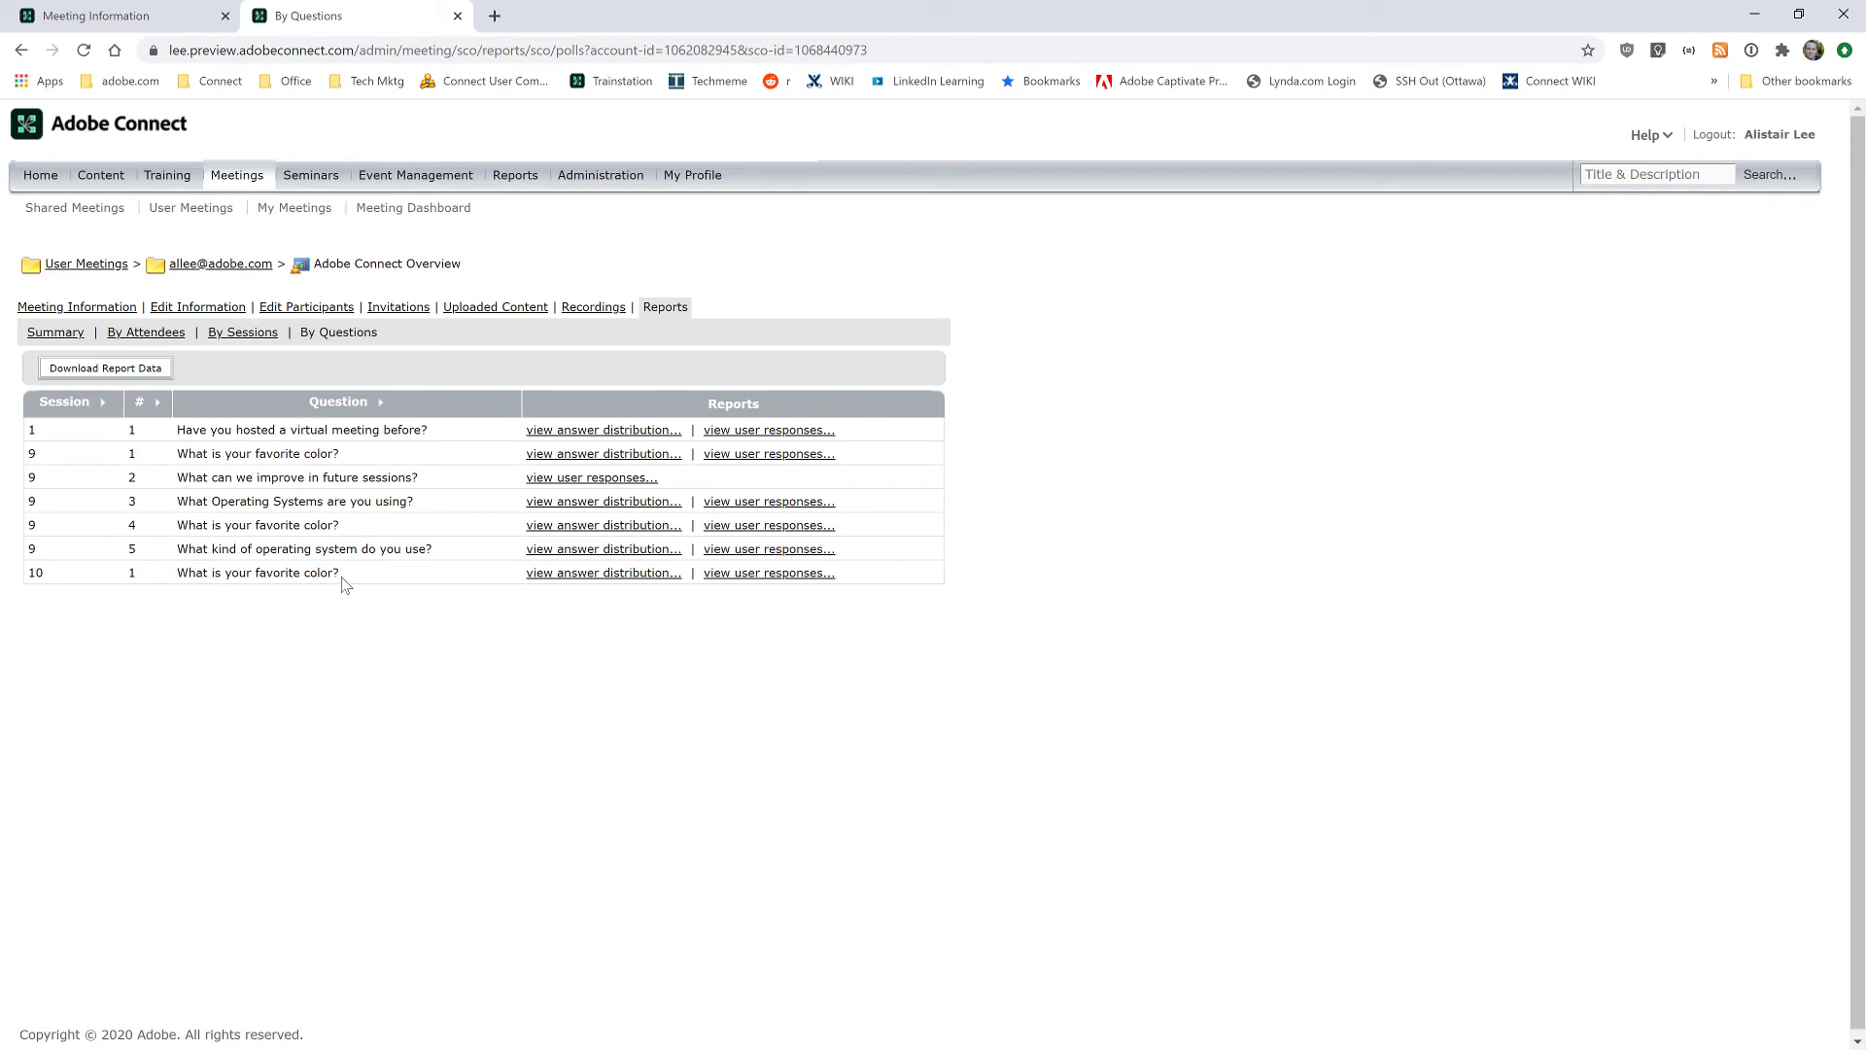
pyautogui.moveTo(342, 581); pyautogui.dragTo(199, 581)
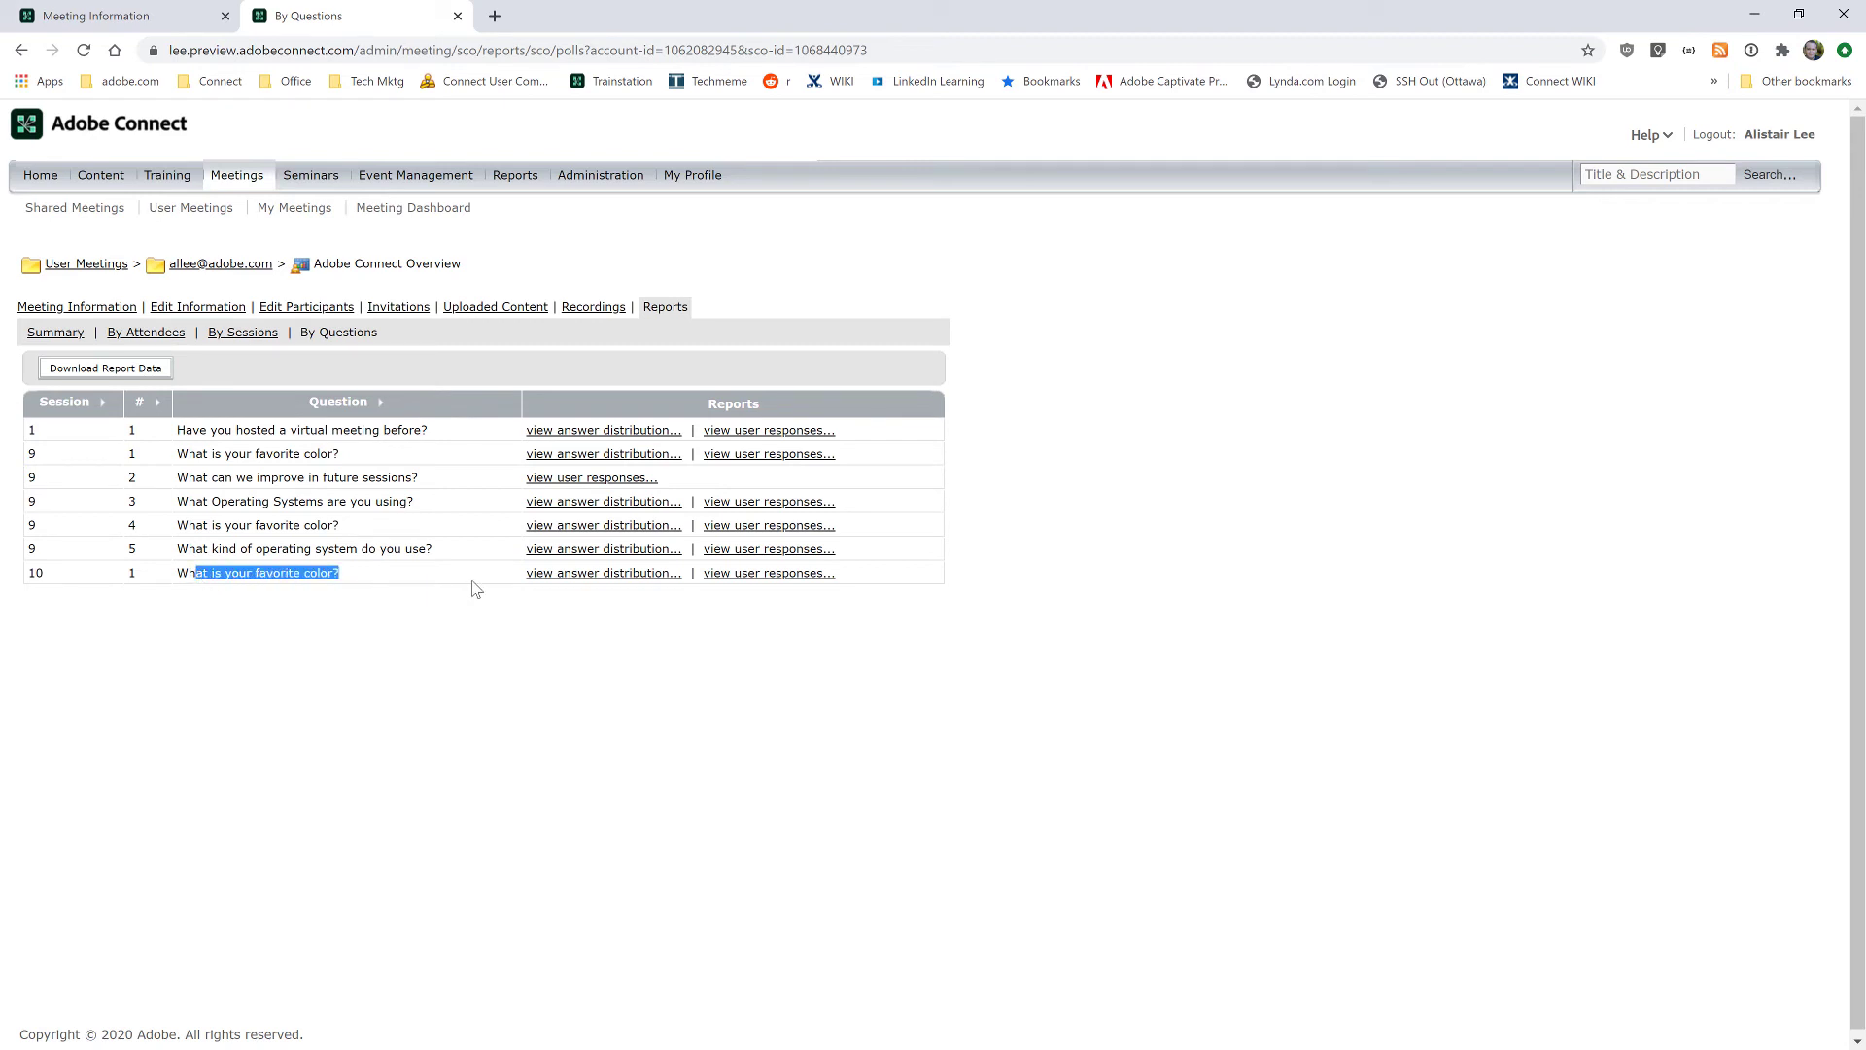
pyautogui.click(577, 579)
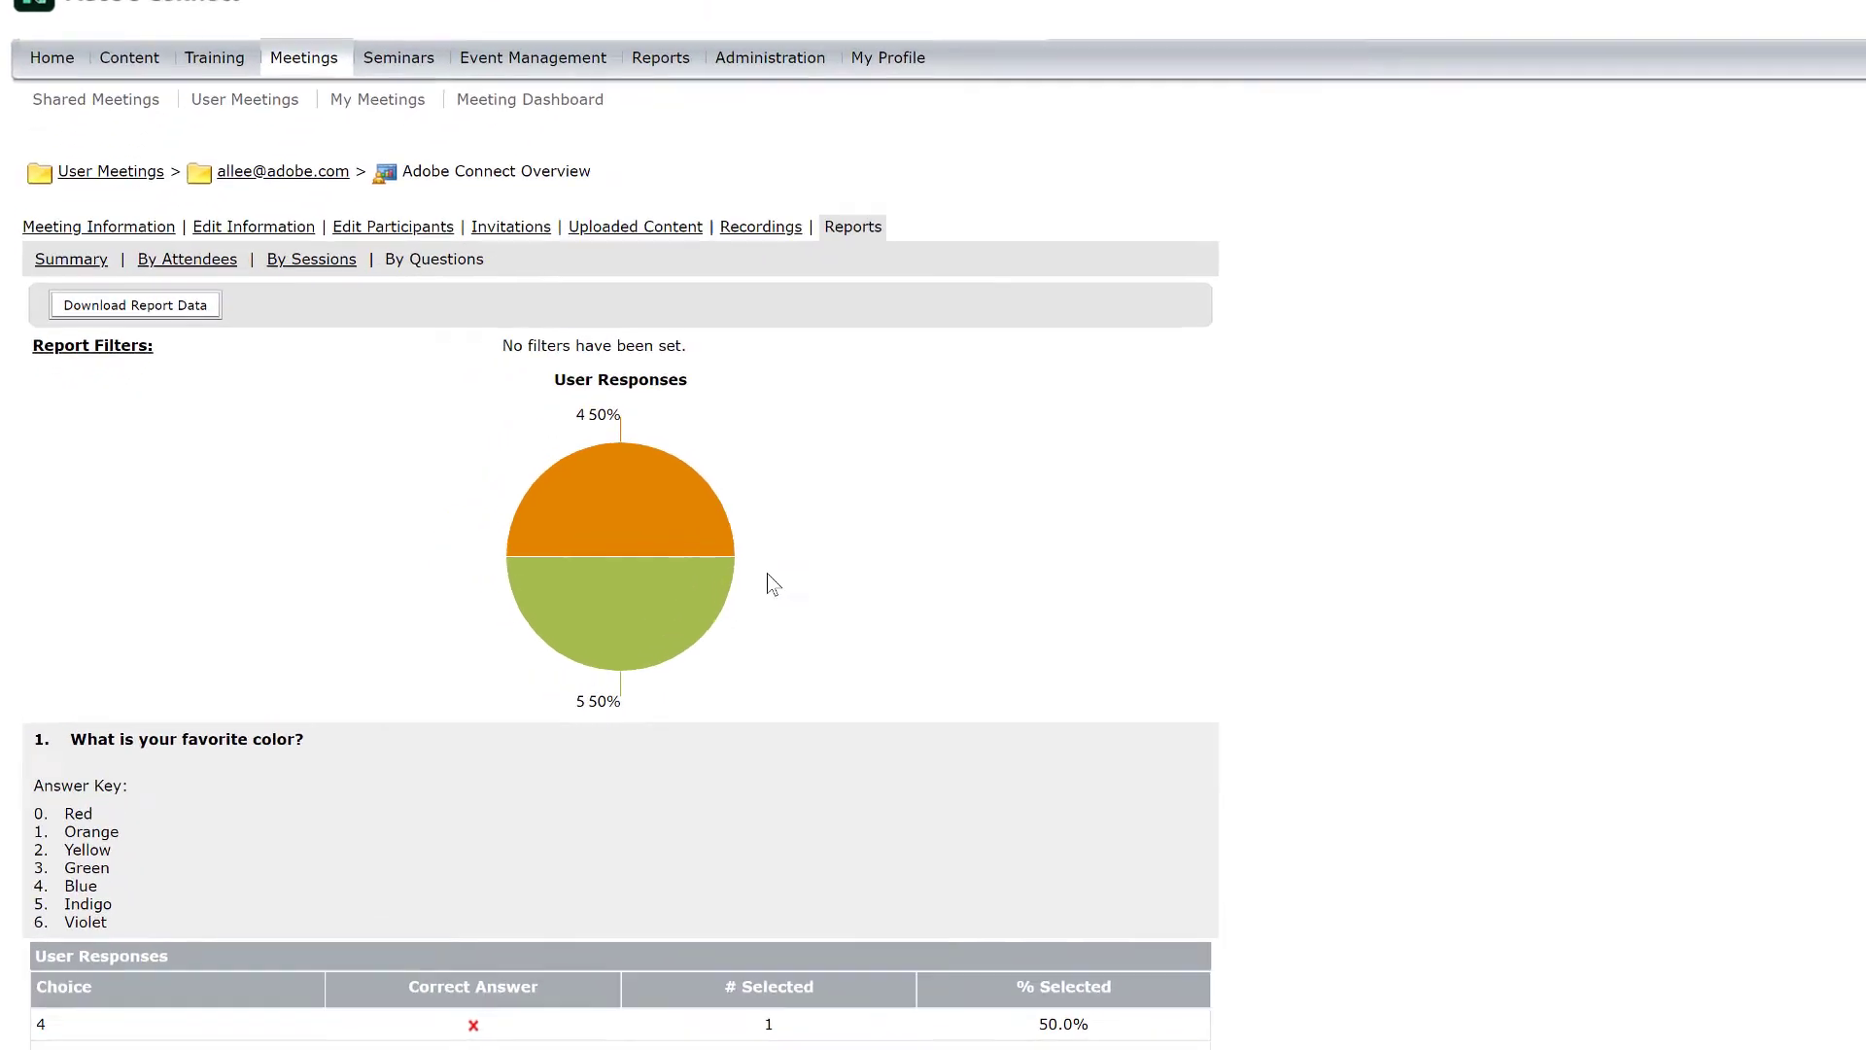
pyautogui.moveTo(688, 498)
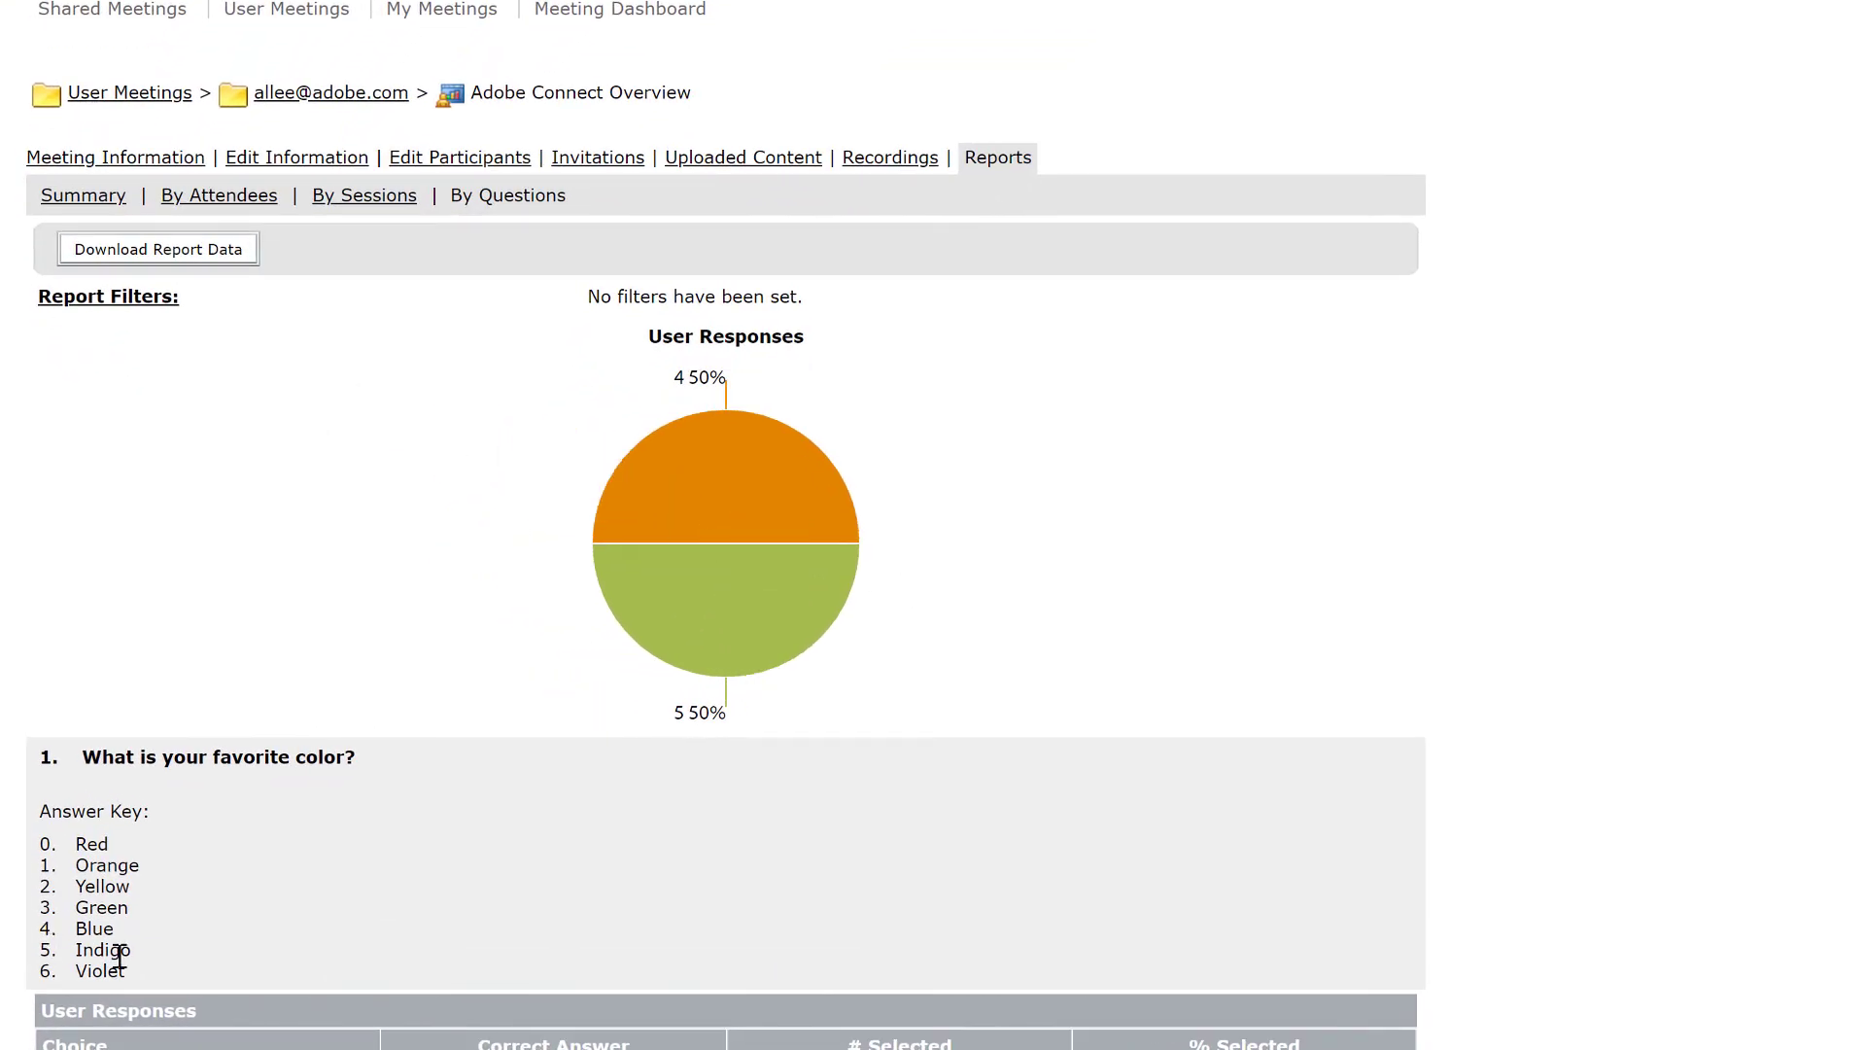
pyautogui.moveTo(82, 952); pyautogui.dragTo(136, 955)
pyautogui.moveTo(838, 482)
pyautogui.hotkey('alt', 'Left')
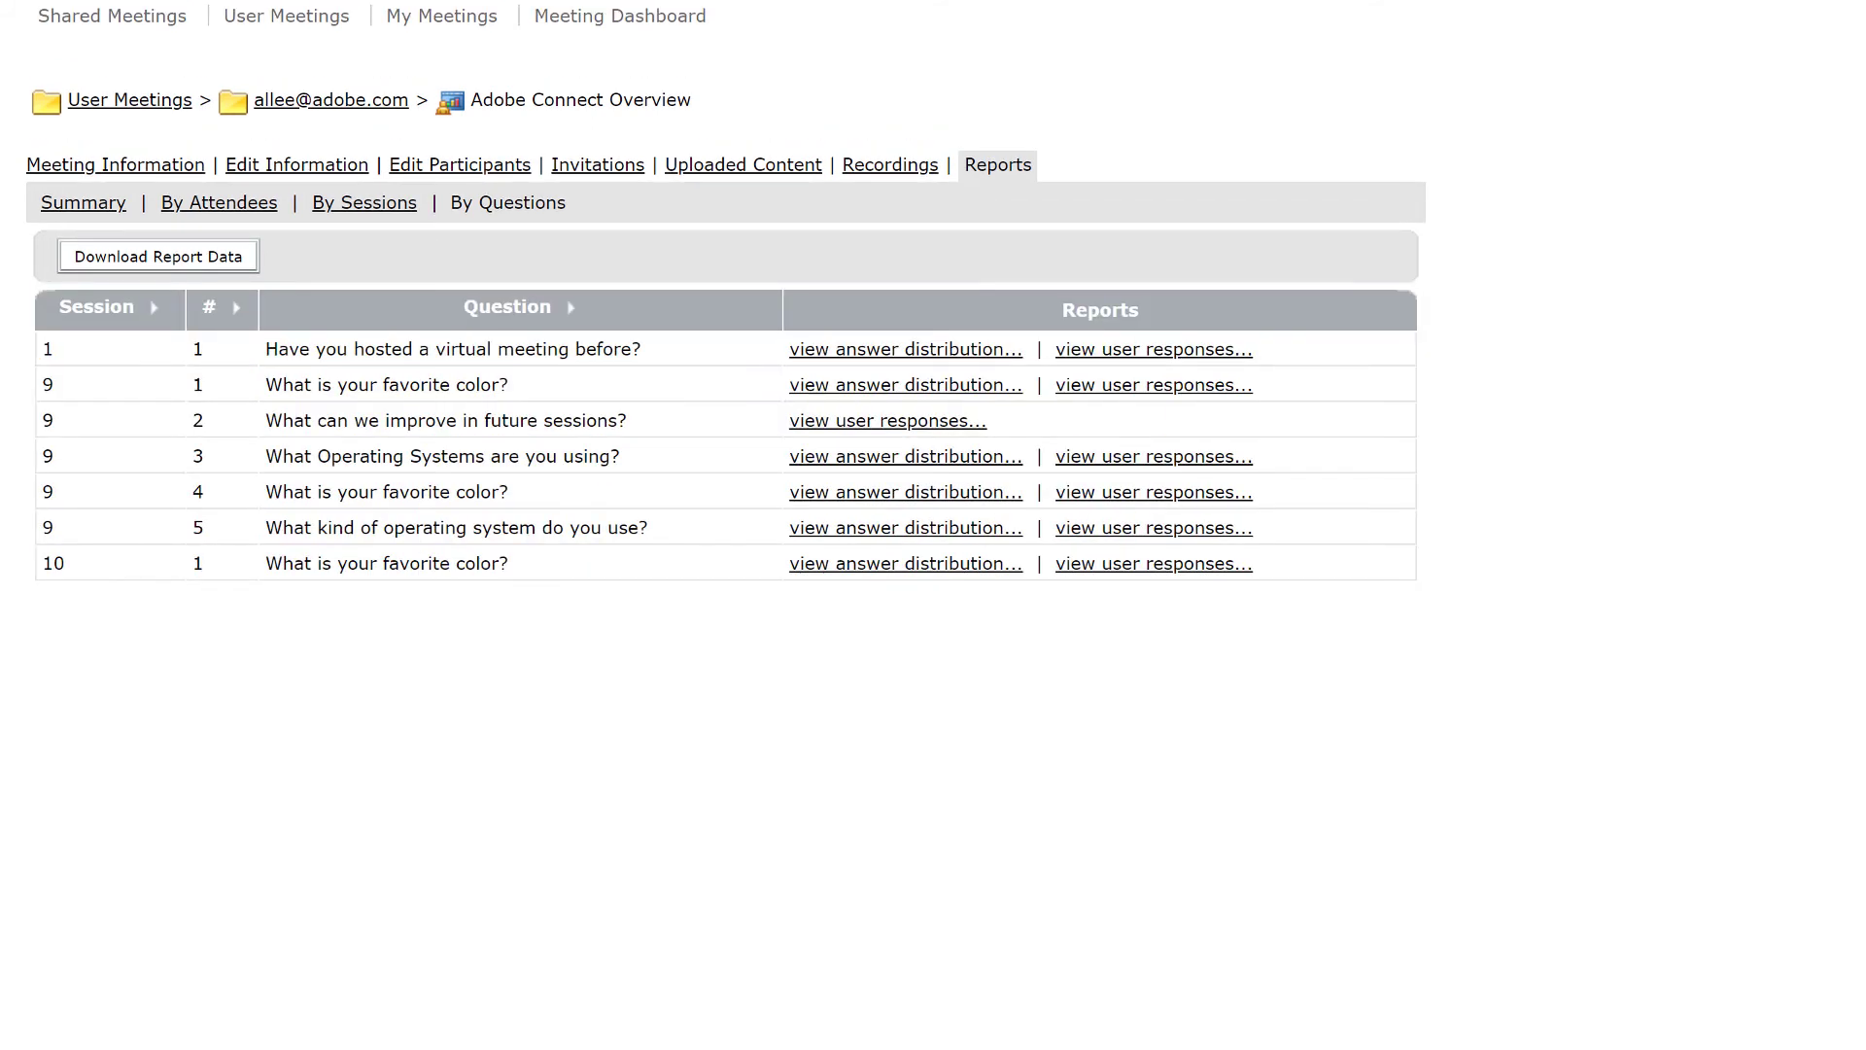
pyautogui.click(1122, 566)
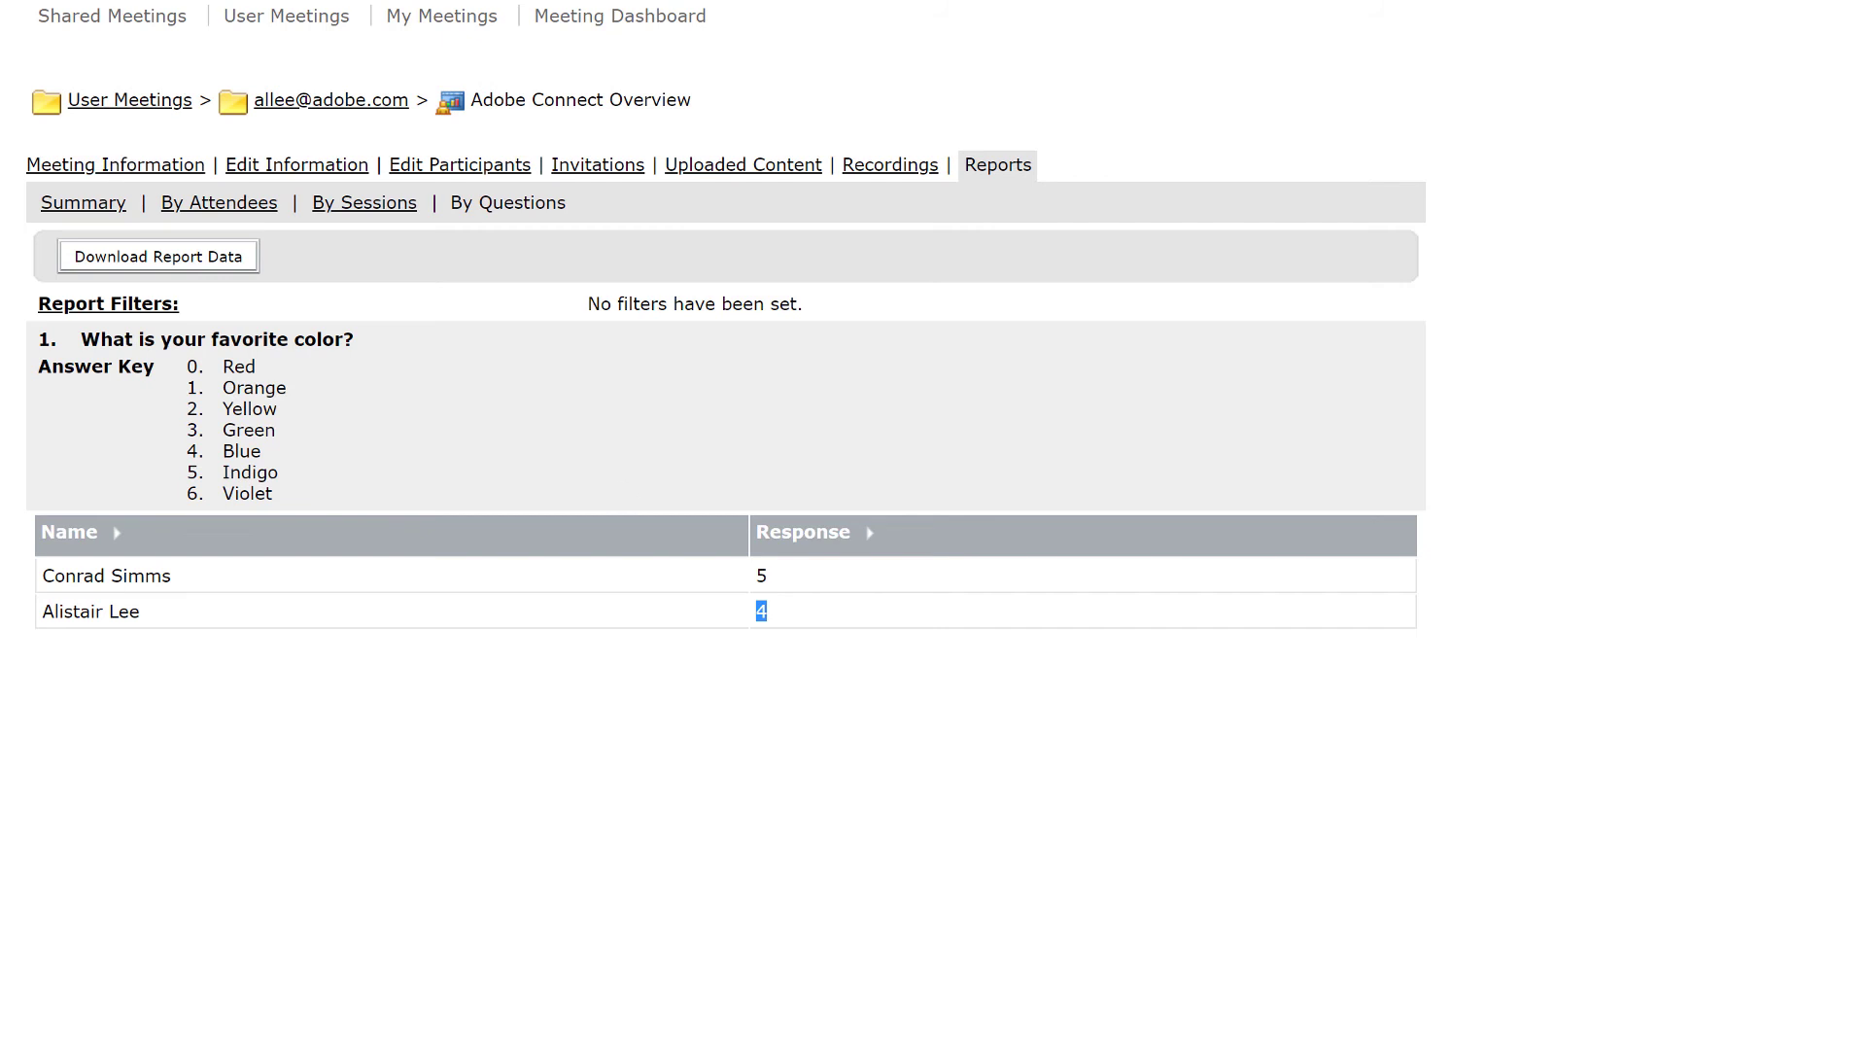
pyautogui.hotkey('alt', 'Left')
pyautogui.moveTo(47, 568); pyautogui.dragTo(544, 568)
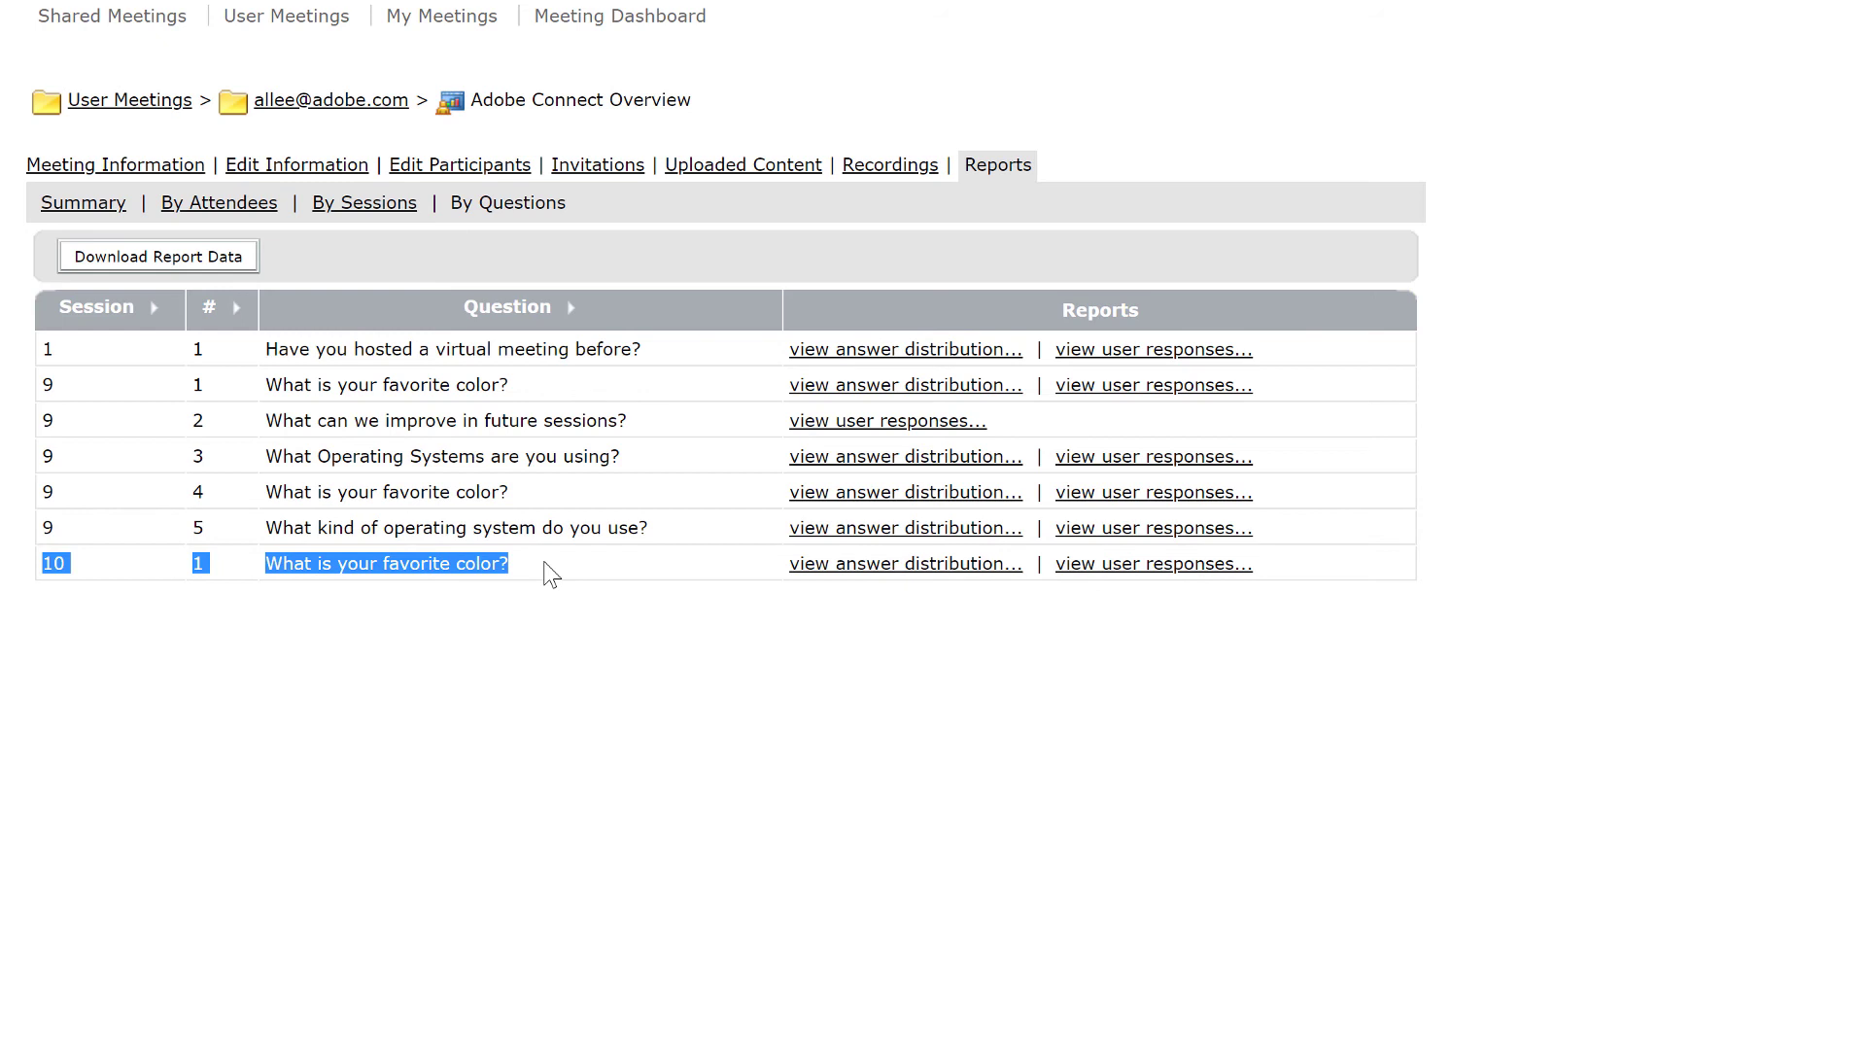
pyautogui.click(555, 490)
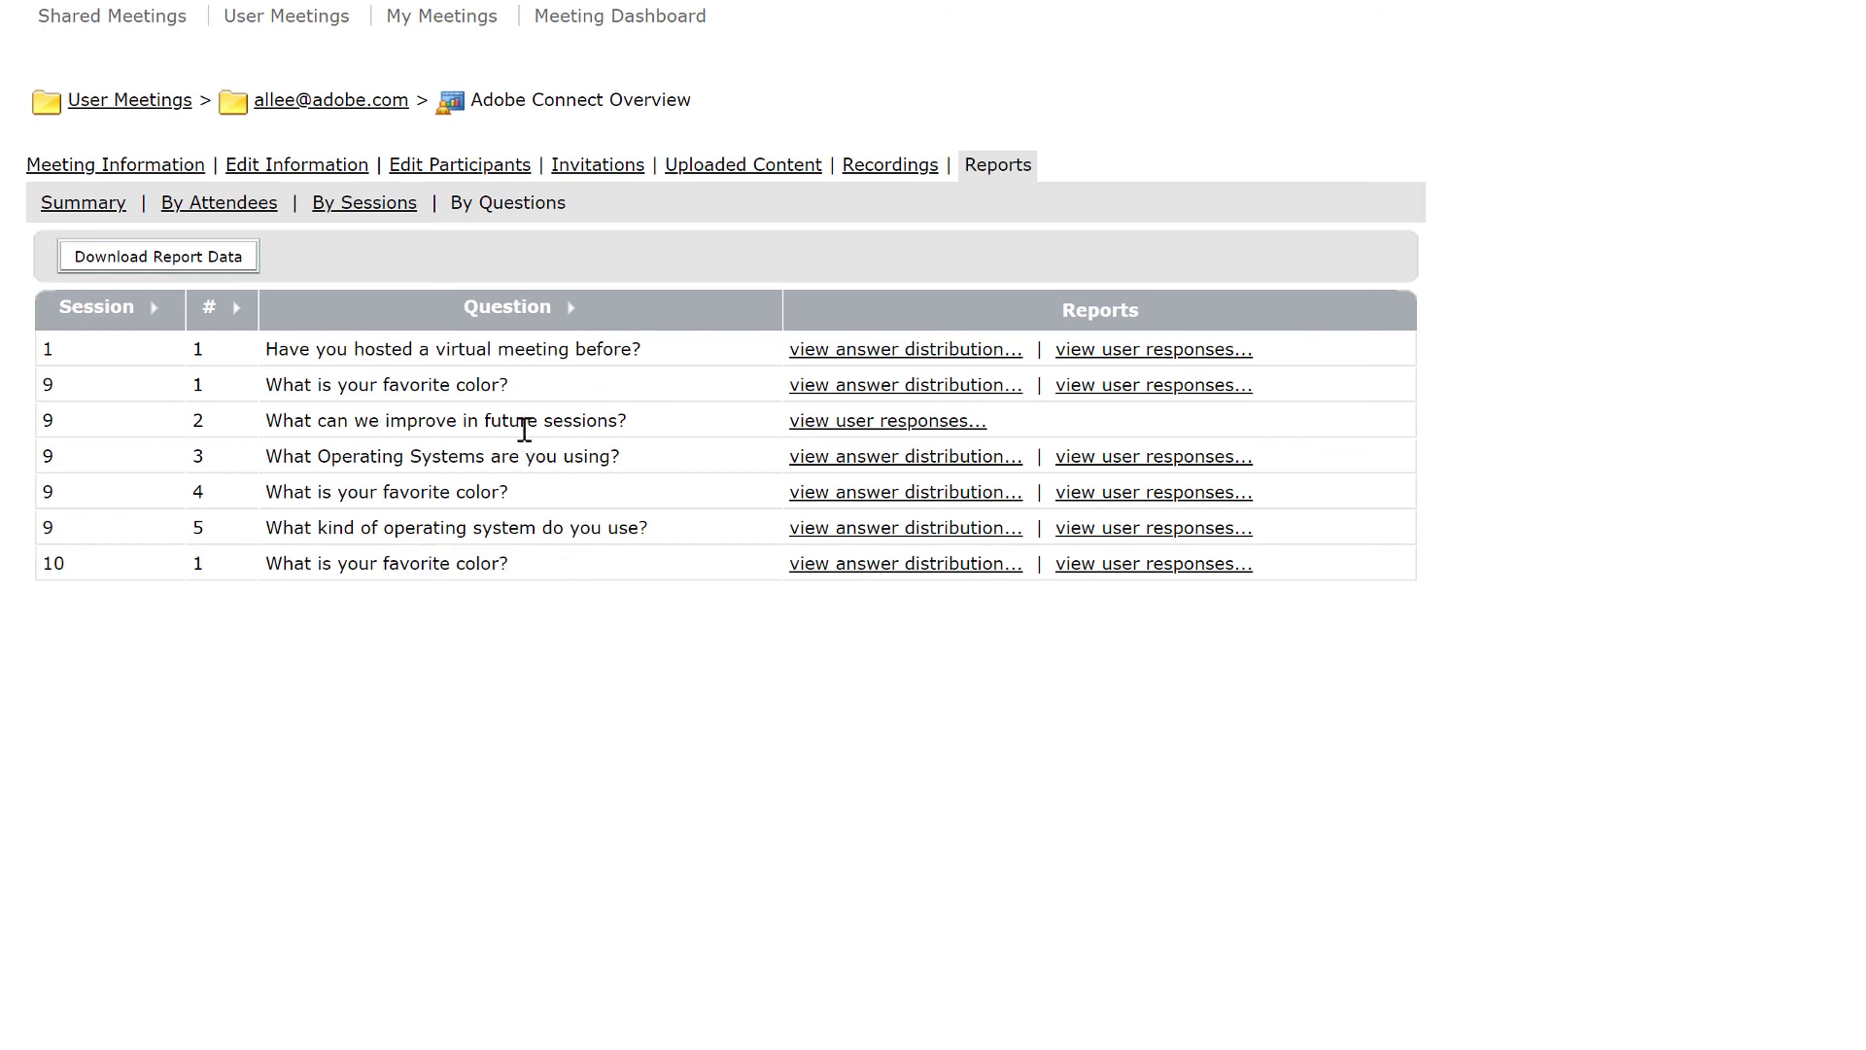
pyautogui.moveTo(535, 567); pyautogui.dragTo(59, 580)
pyautogui.click(169, 667)
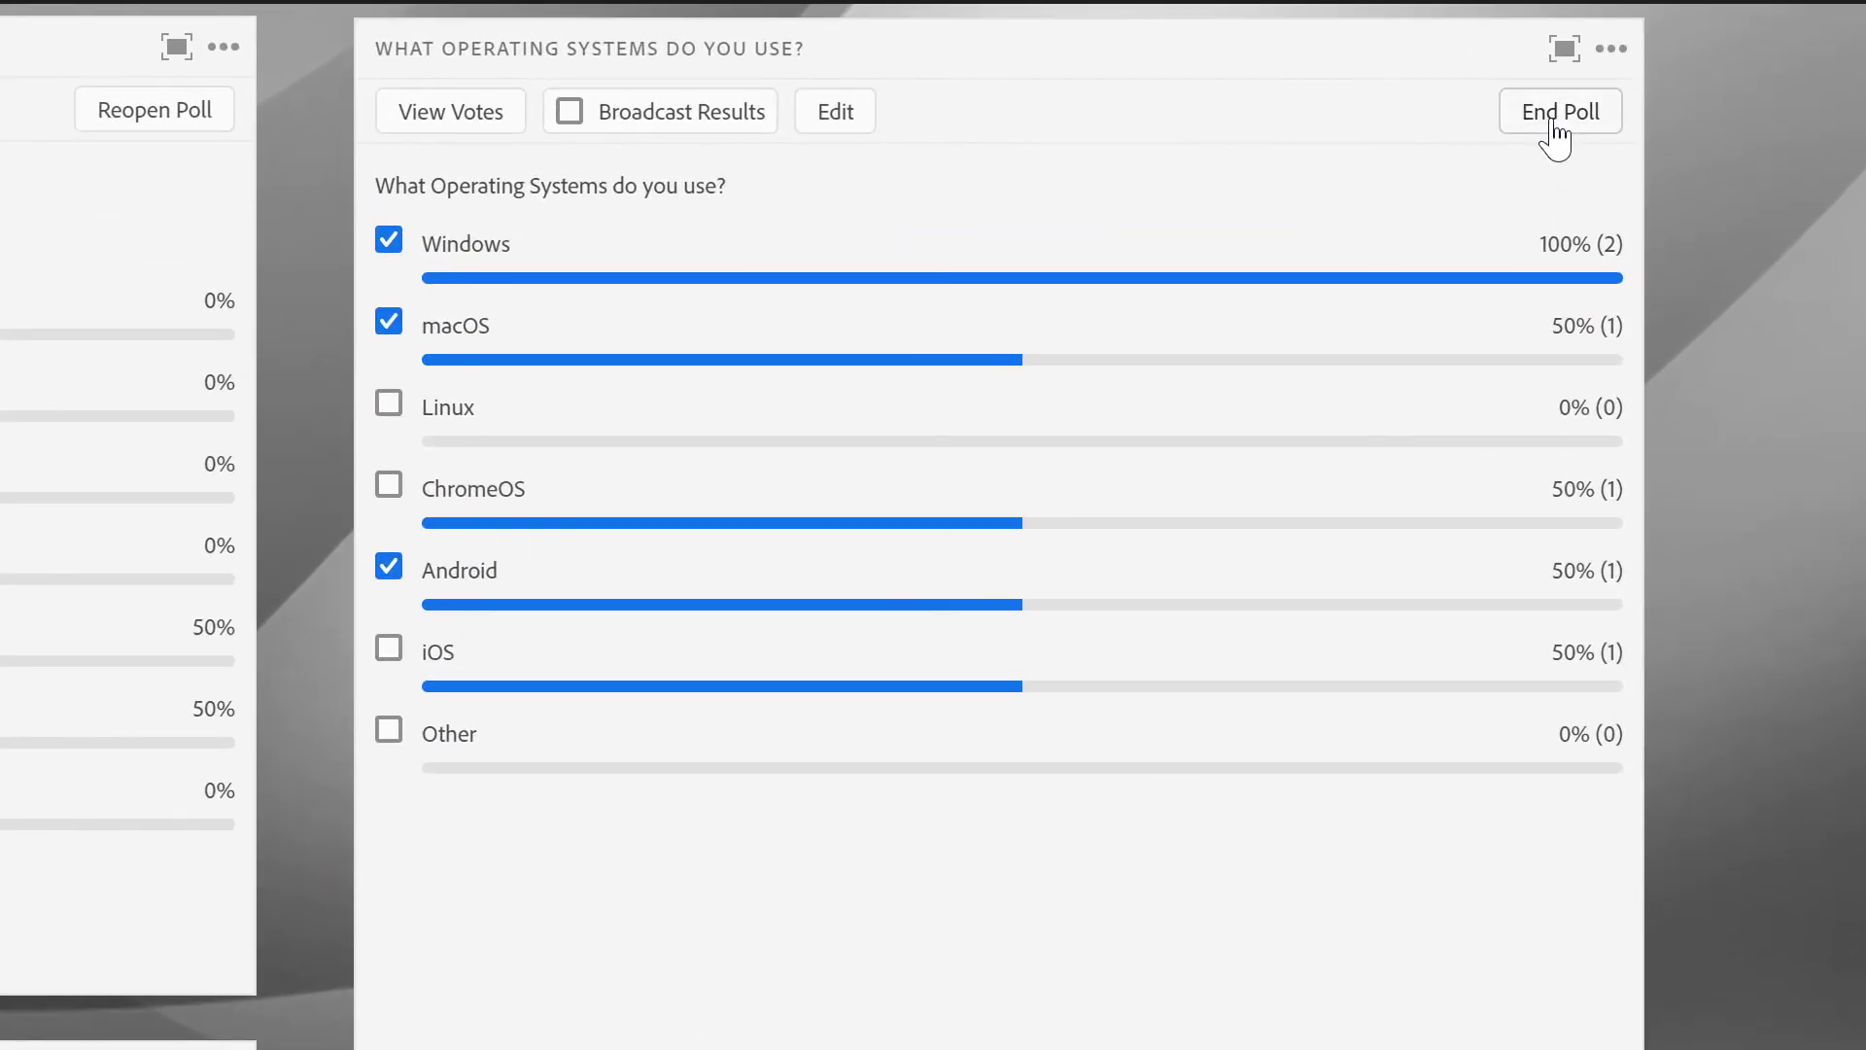
# End the operating systems poll and the future-sessions improvement poll, then return to the browser report.
pyautogui.click(1584, 126)
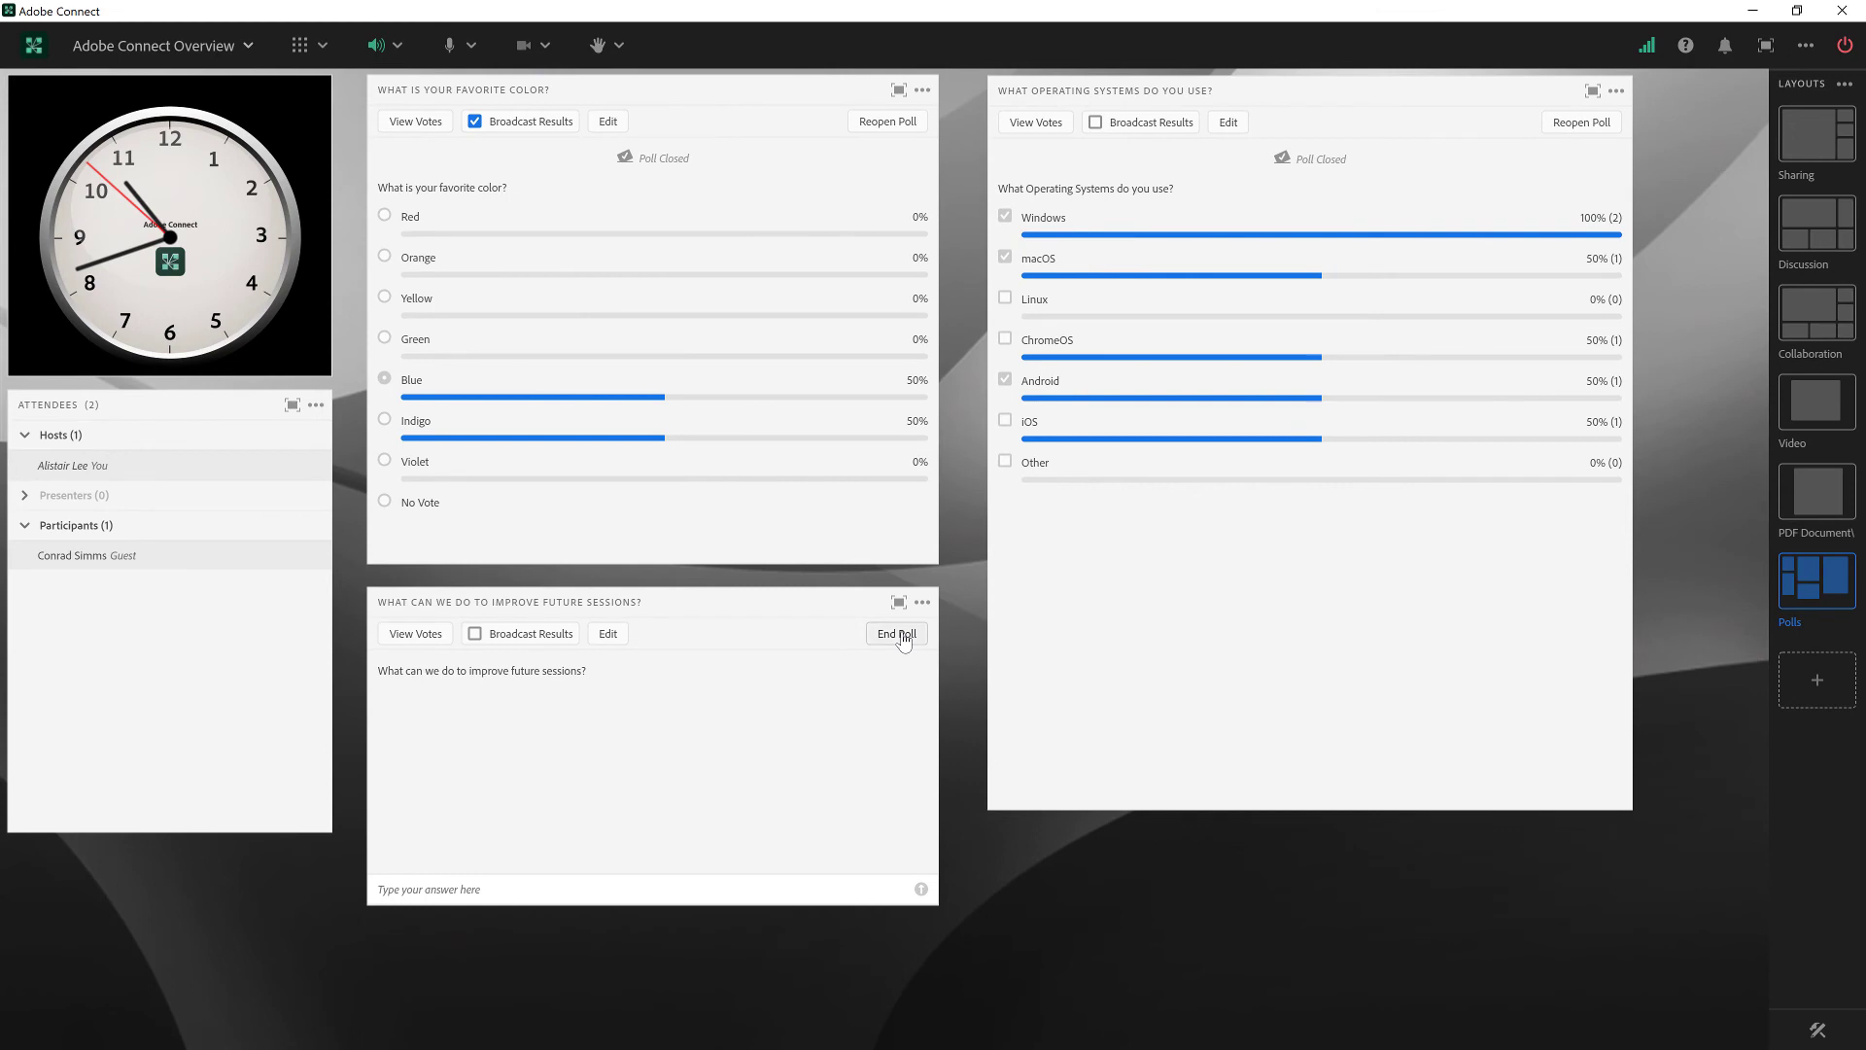
pyautogui.click(899, 634)
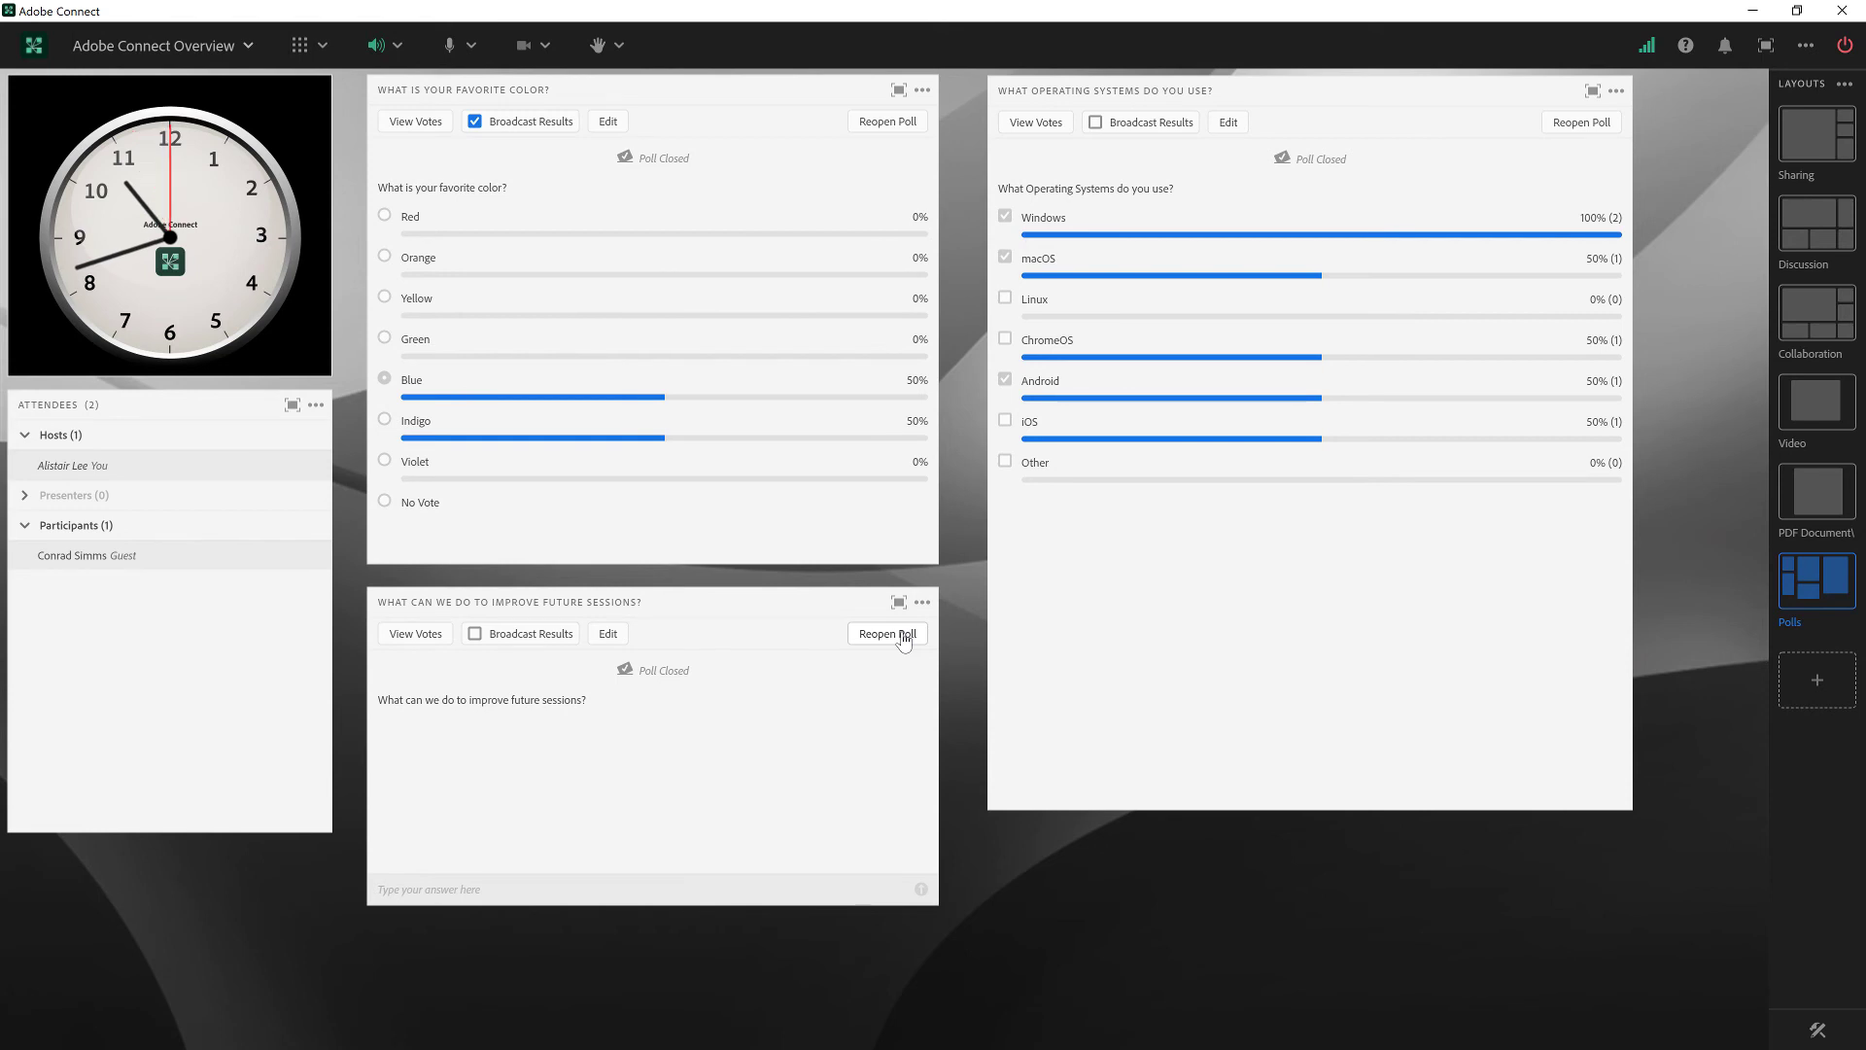
pyautogui.hotkey('alt', 'Tab')
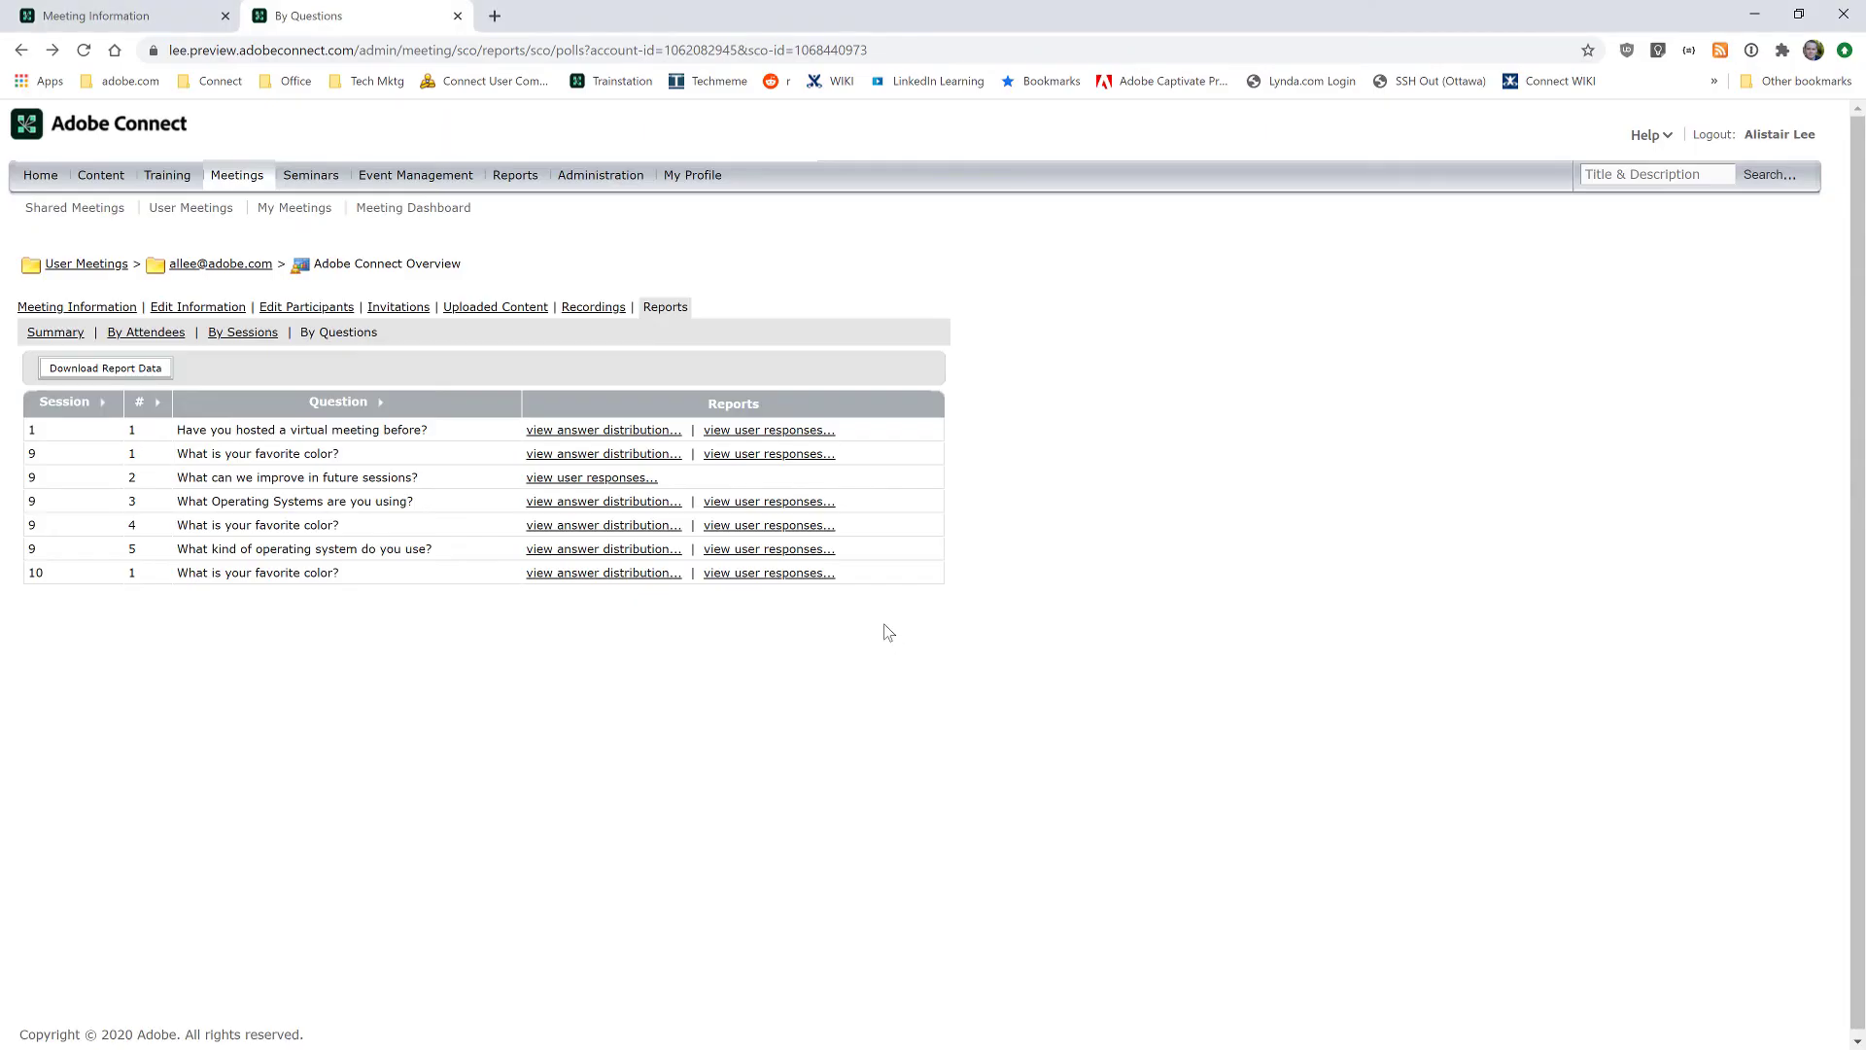
# Refresh the By Questions report and view user responses for session 10's operating systems question.
pyautogui.click(84, 51)
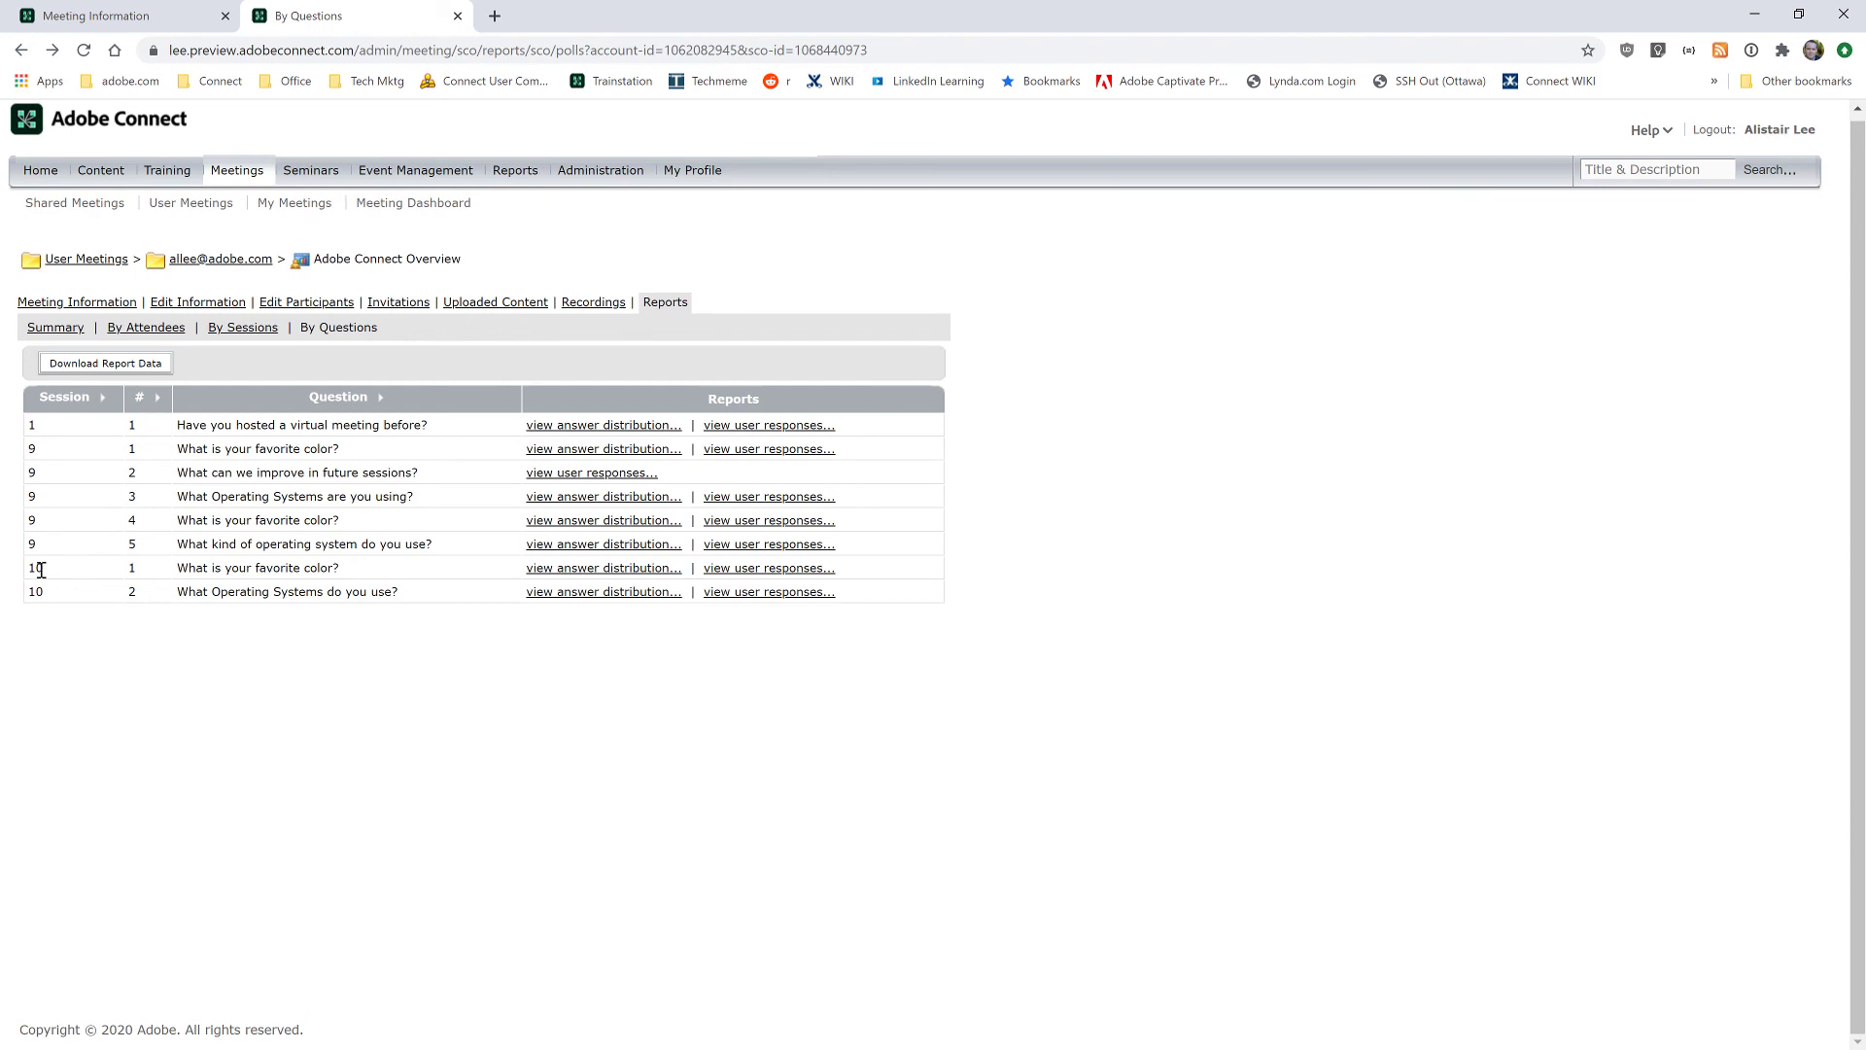
pyautogui.moveTo(36, 567); pyautogui.dragTo(382, 597)
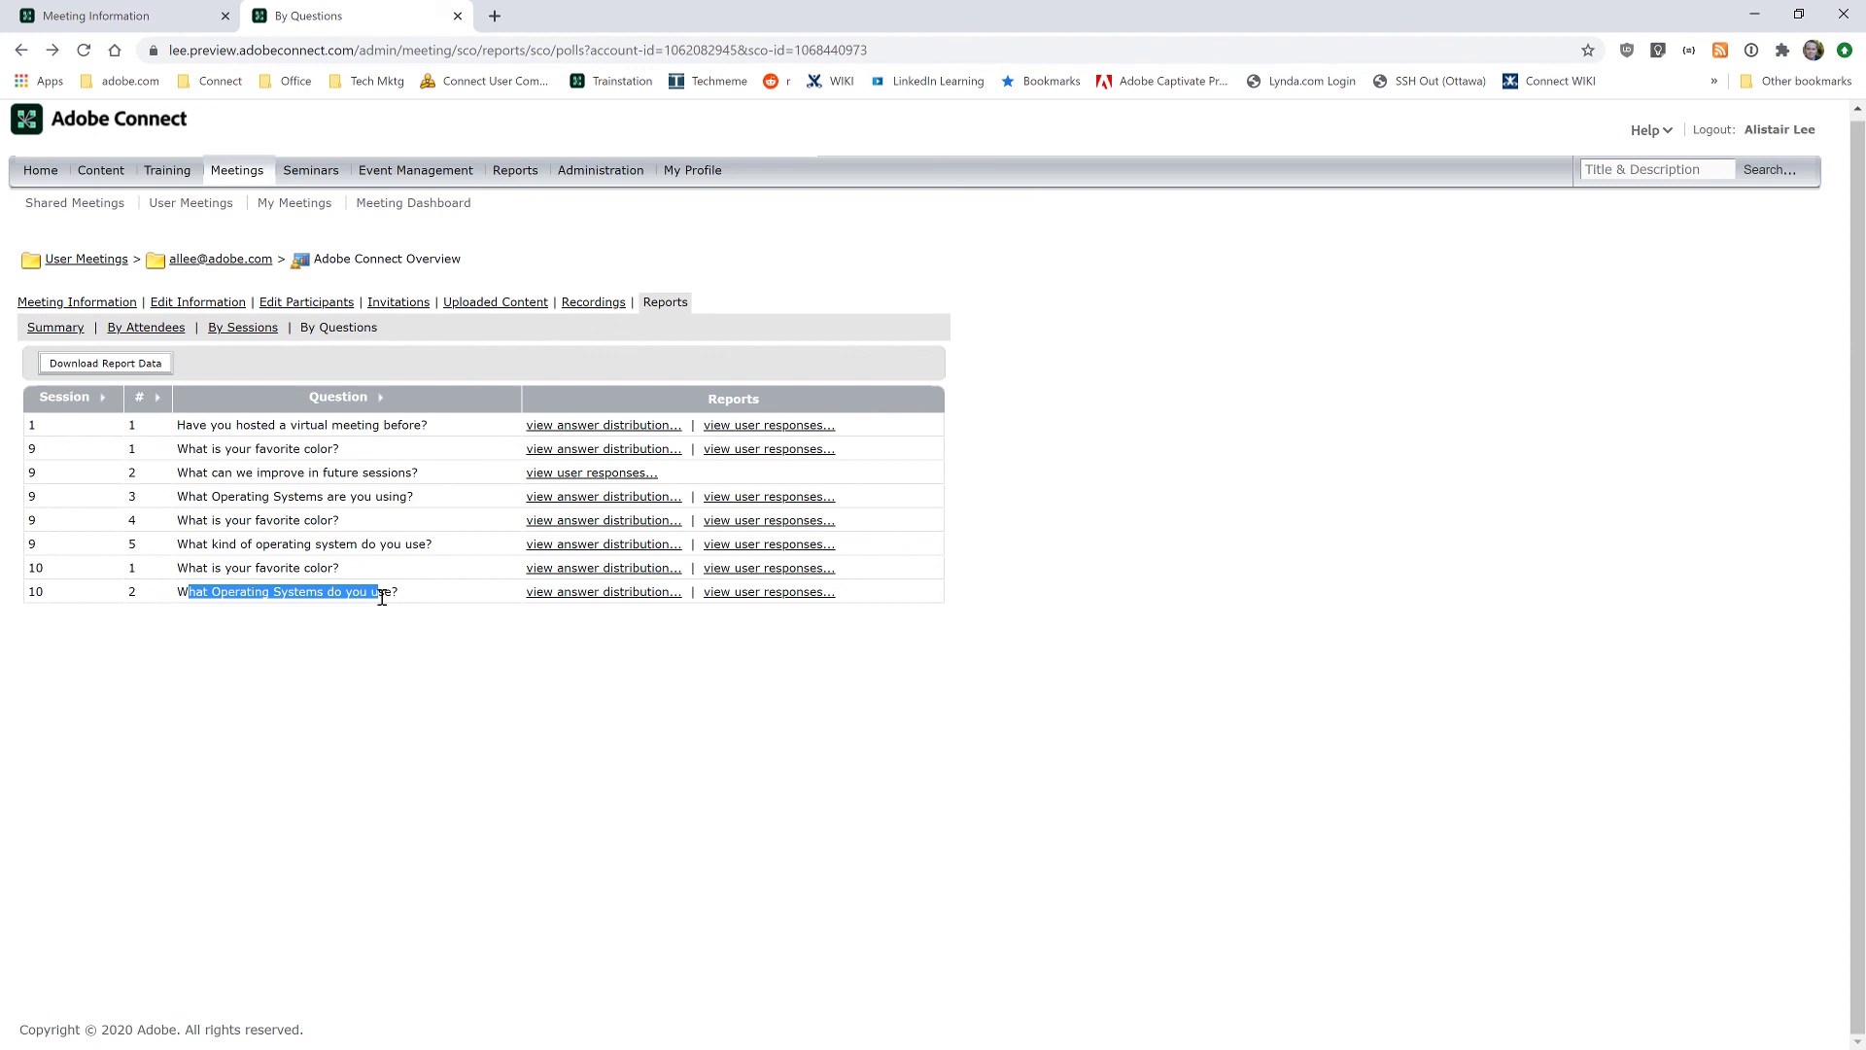
pyautogui.click(432, 612)
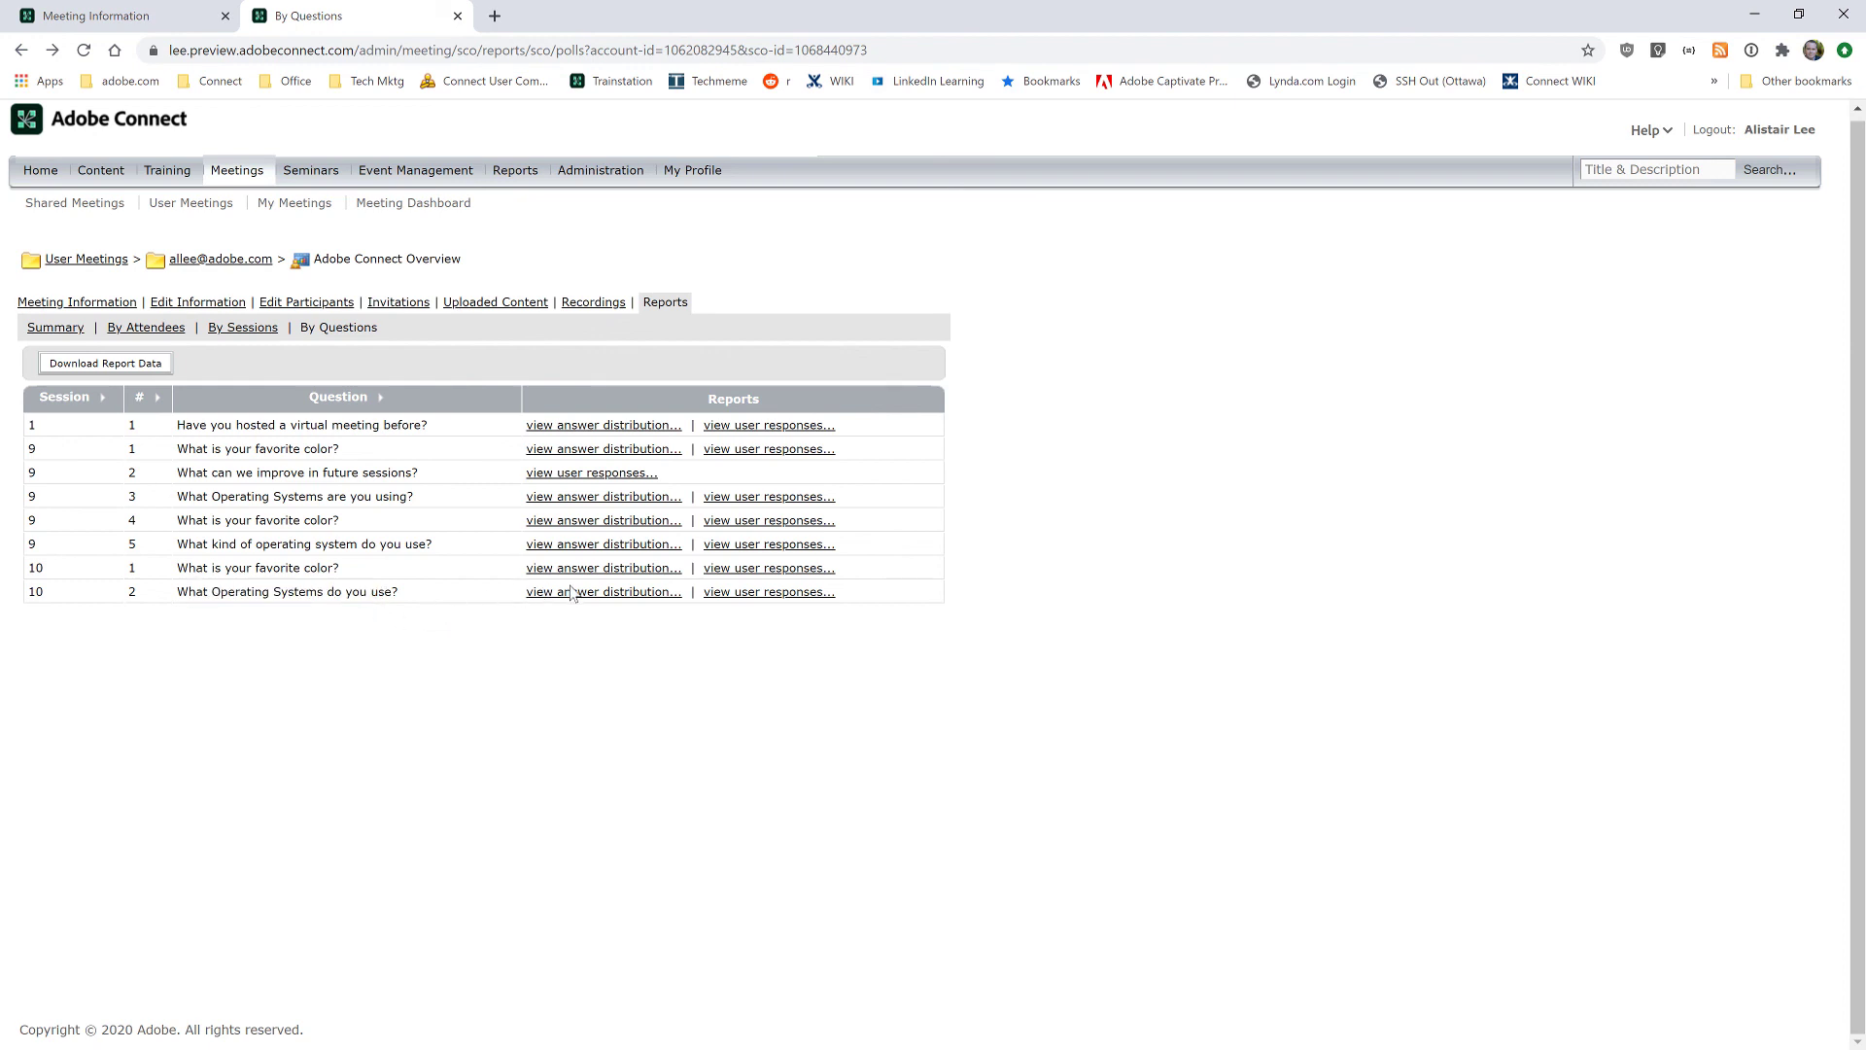
pyautogui.click(729, 594)
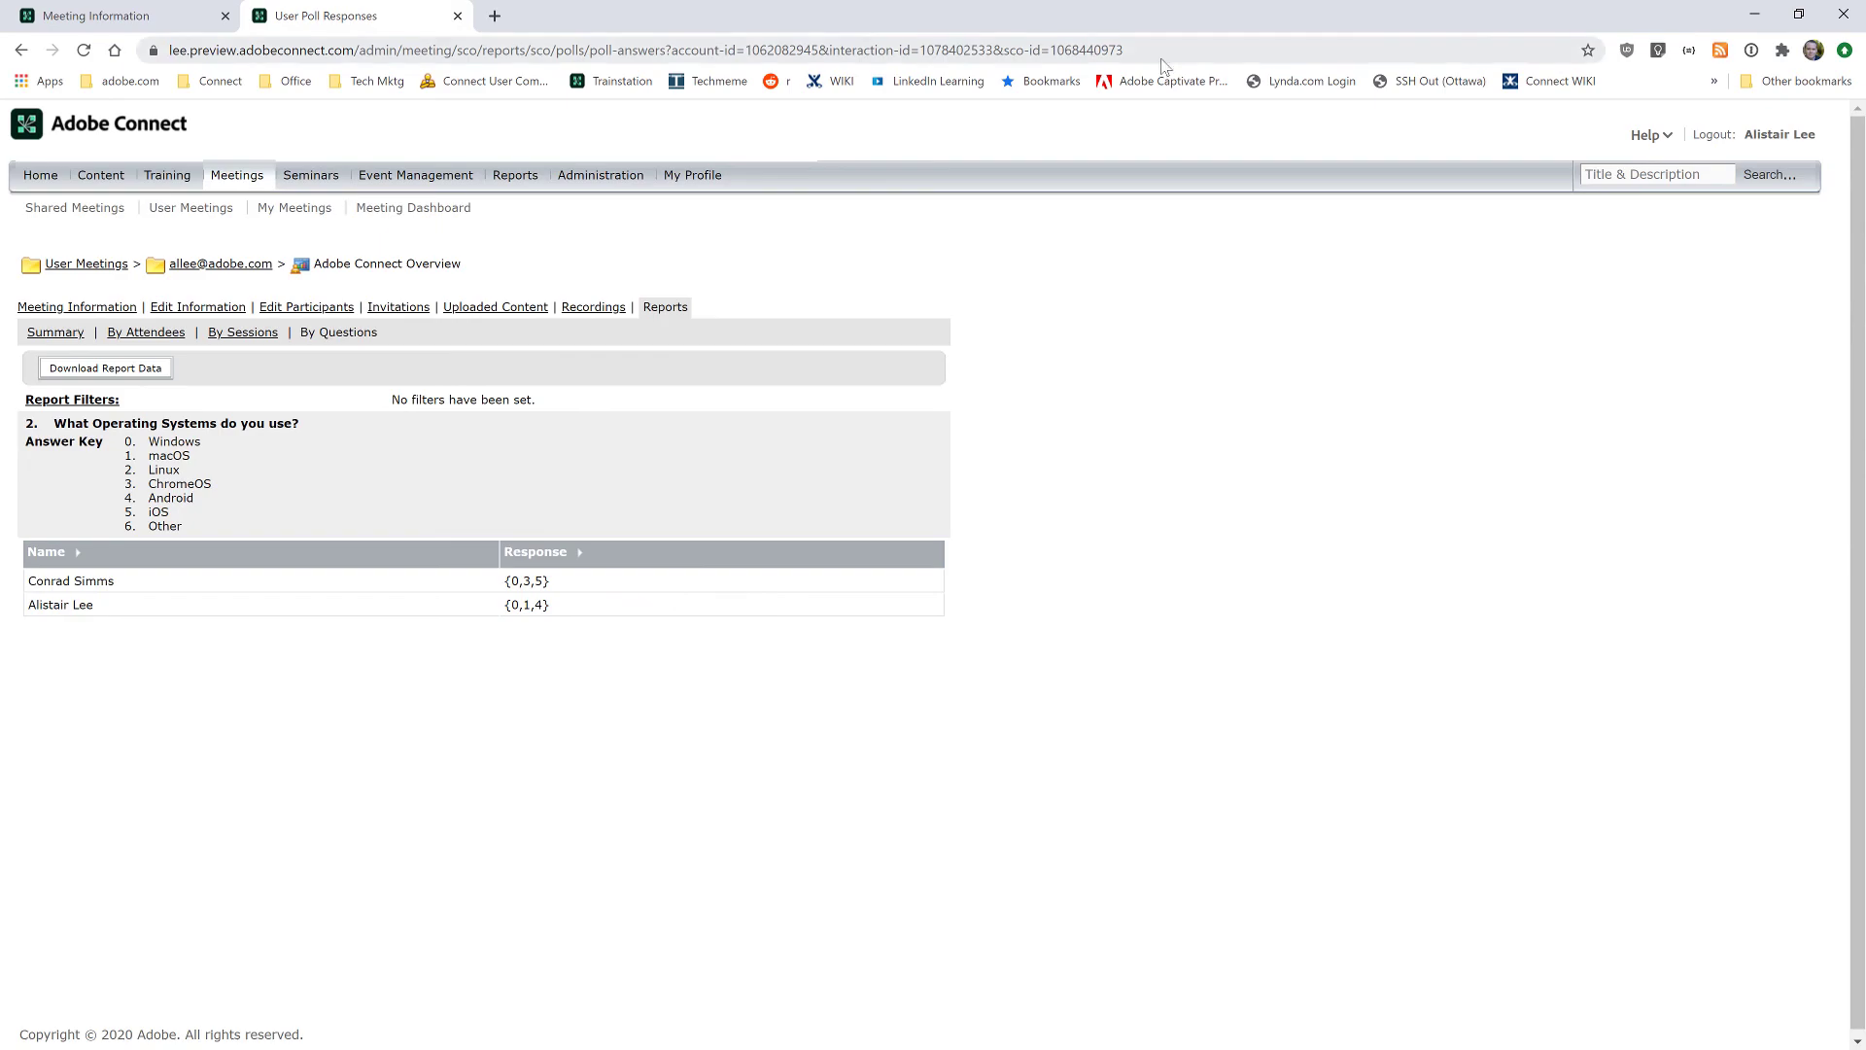
pyautogui.hotkey('alt', 'Tab')
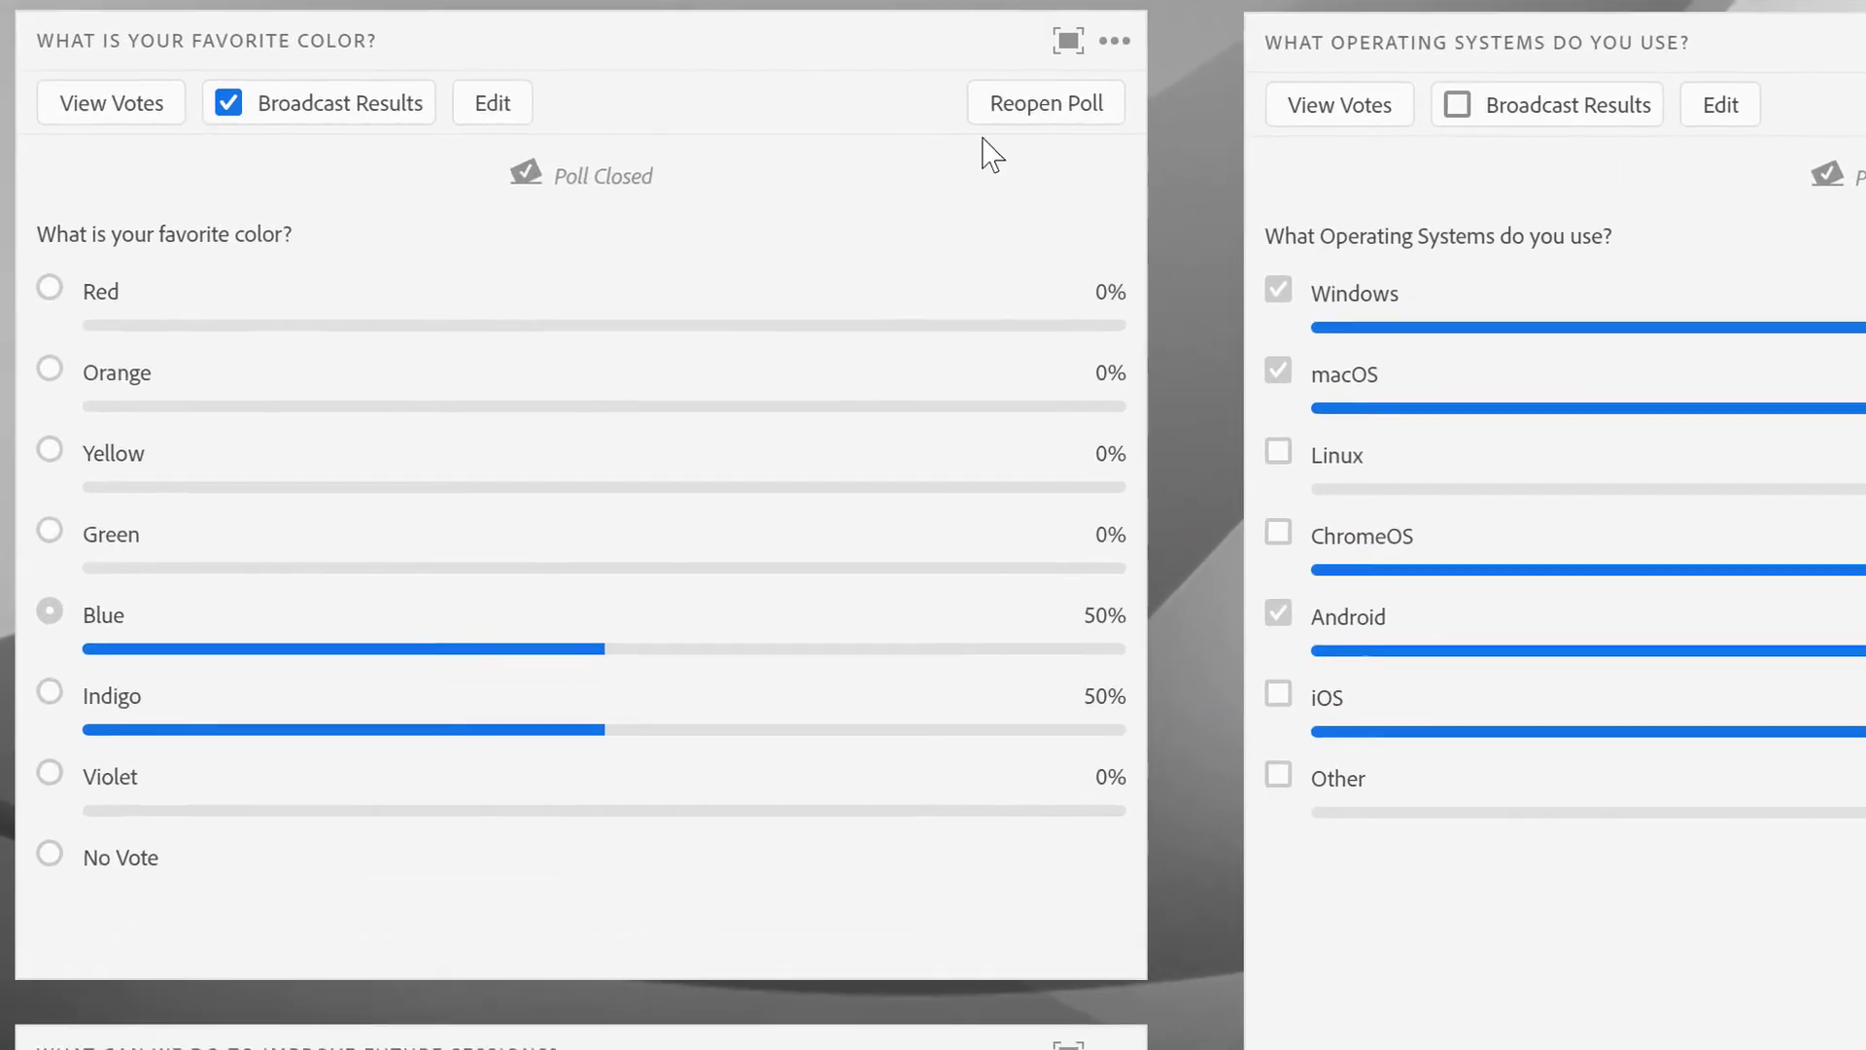
# Reopen the favorite color poll and clear all answers on the color and operating systems polls.
pyautogui.click(1040, 115)
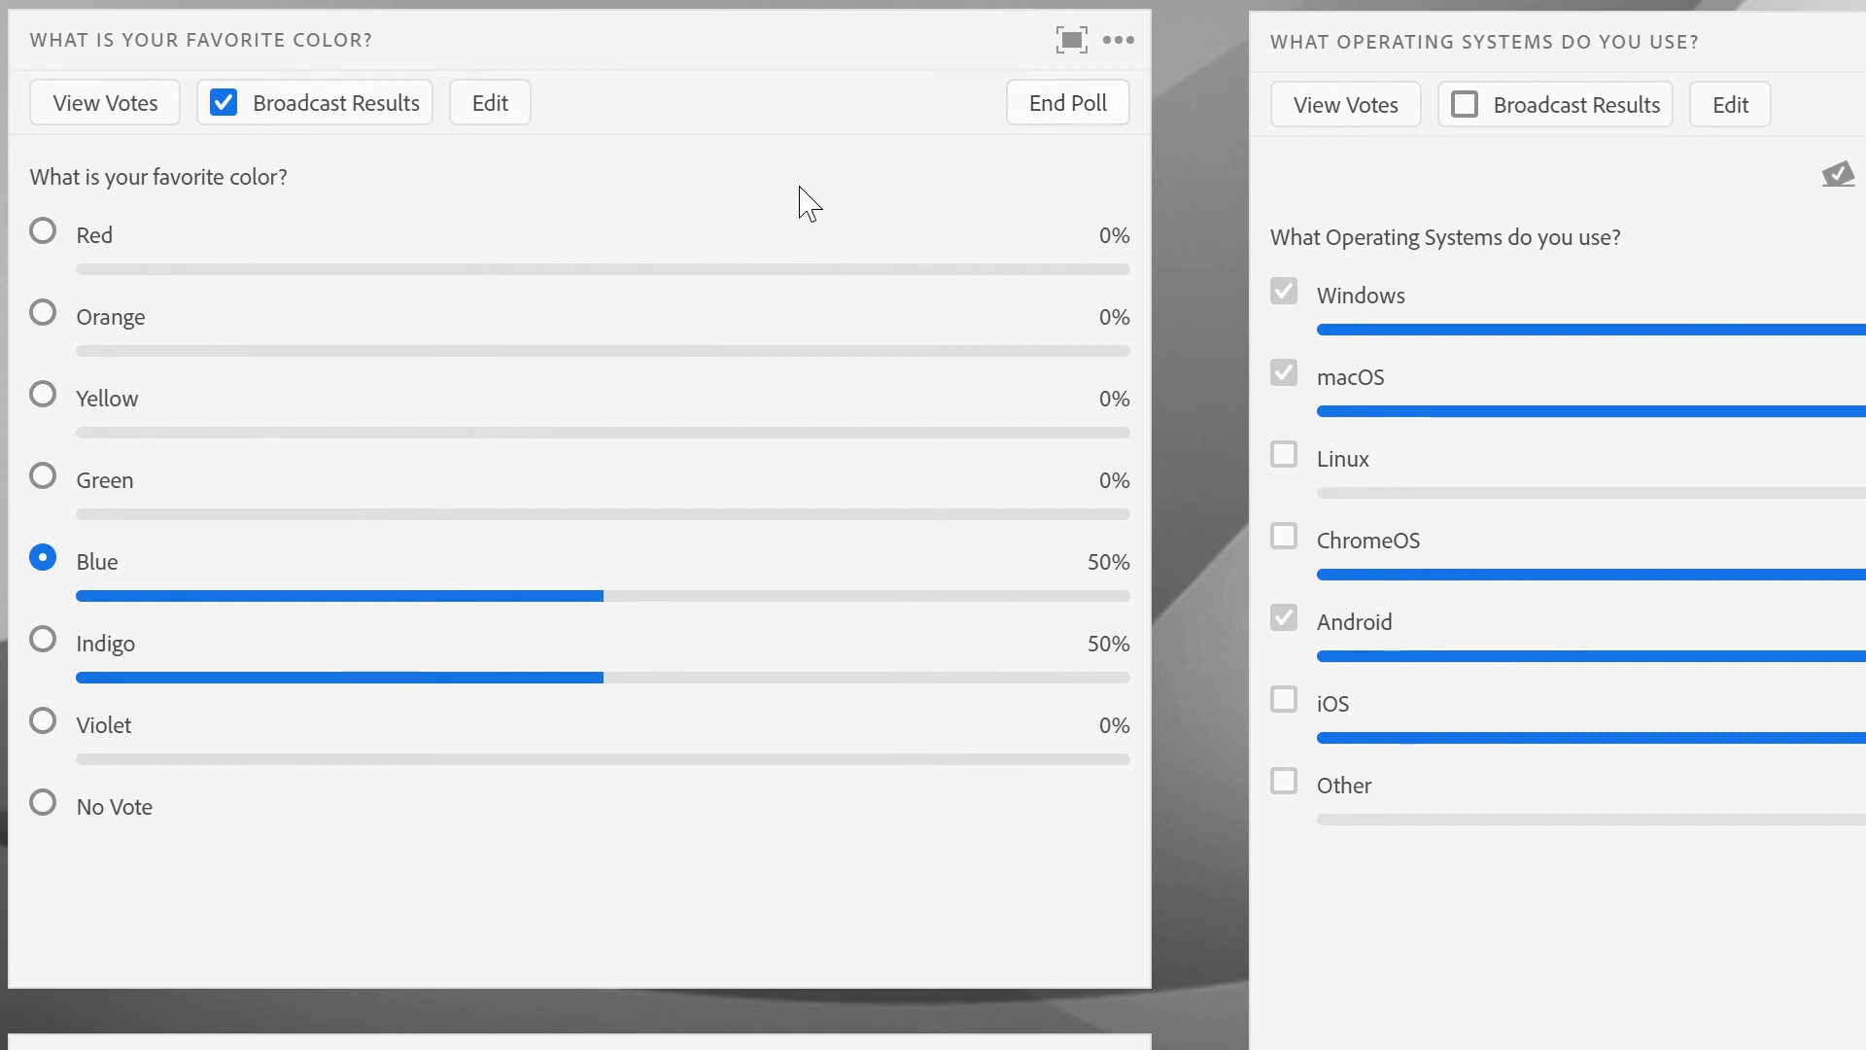
pyautogui.click(1125, 44)
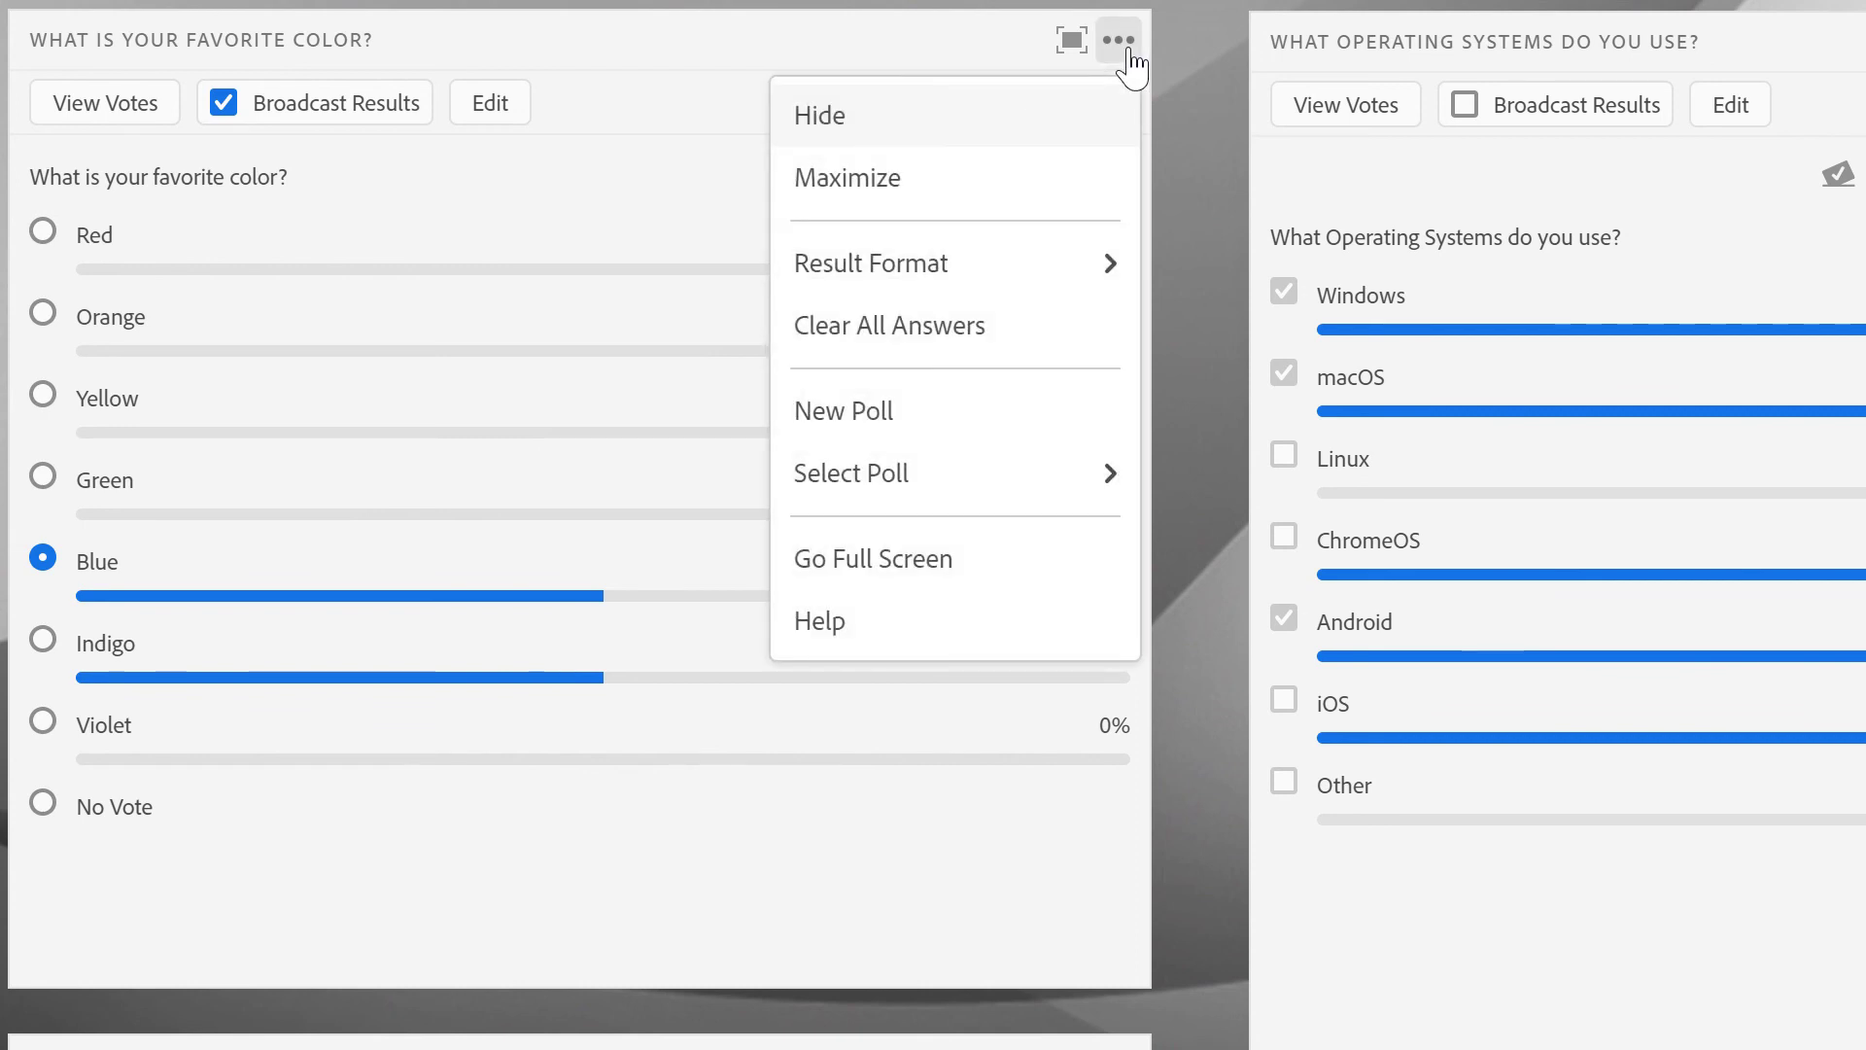
pyautogui.click(860, 332)
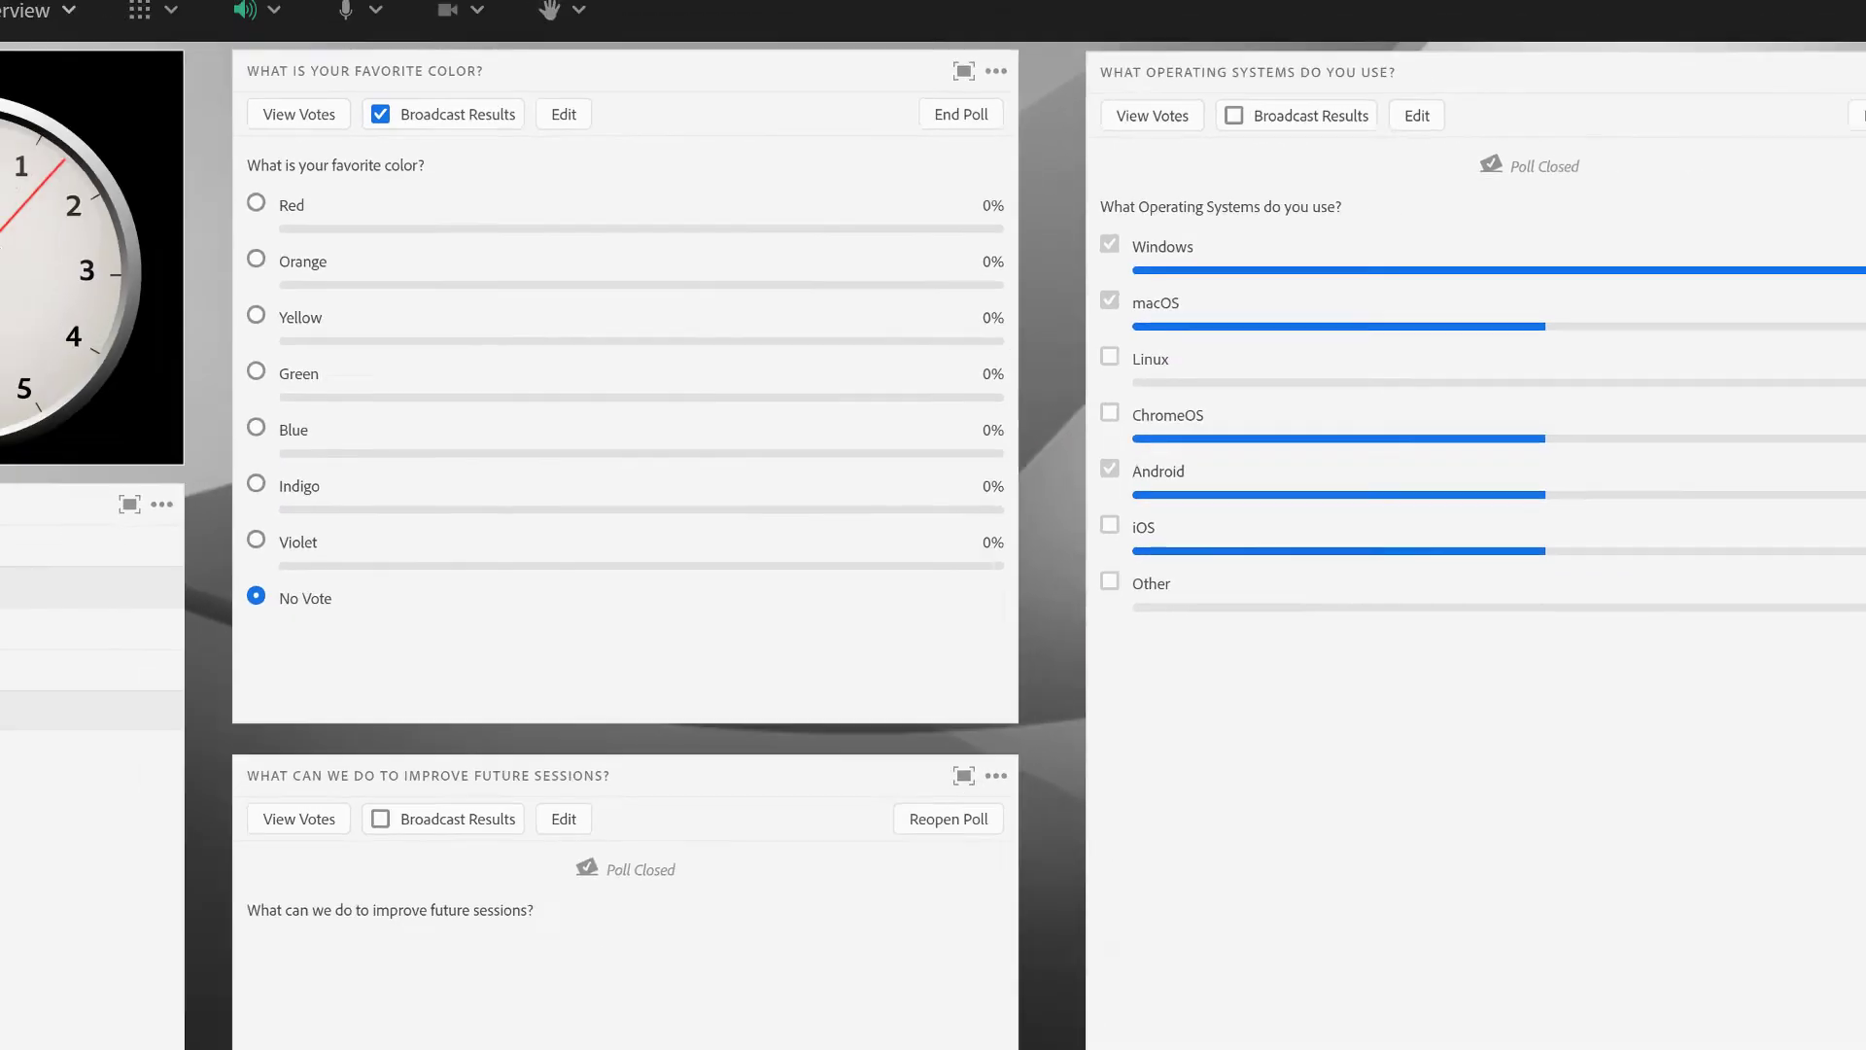
pyautogui.click(1613, 93)
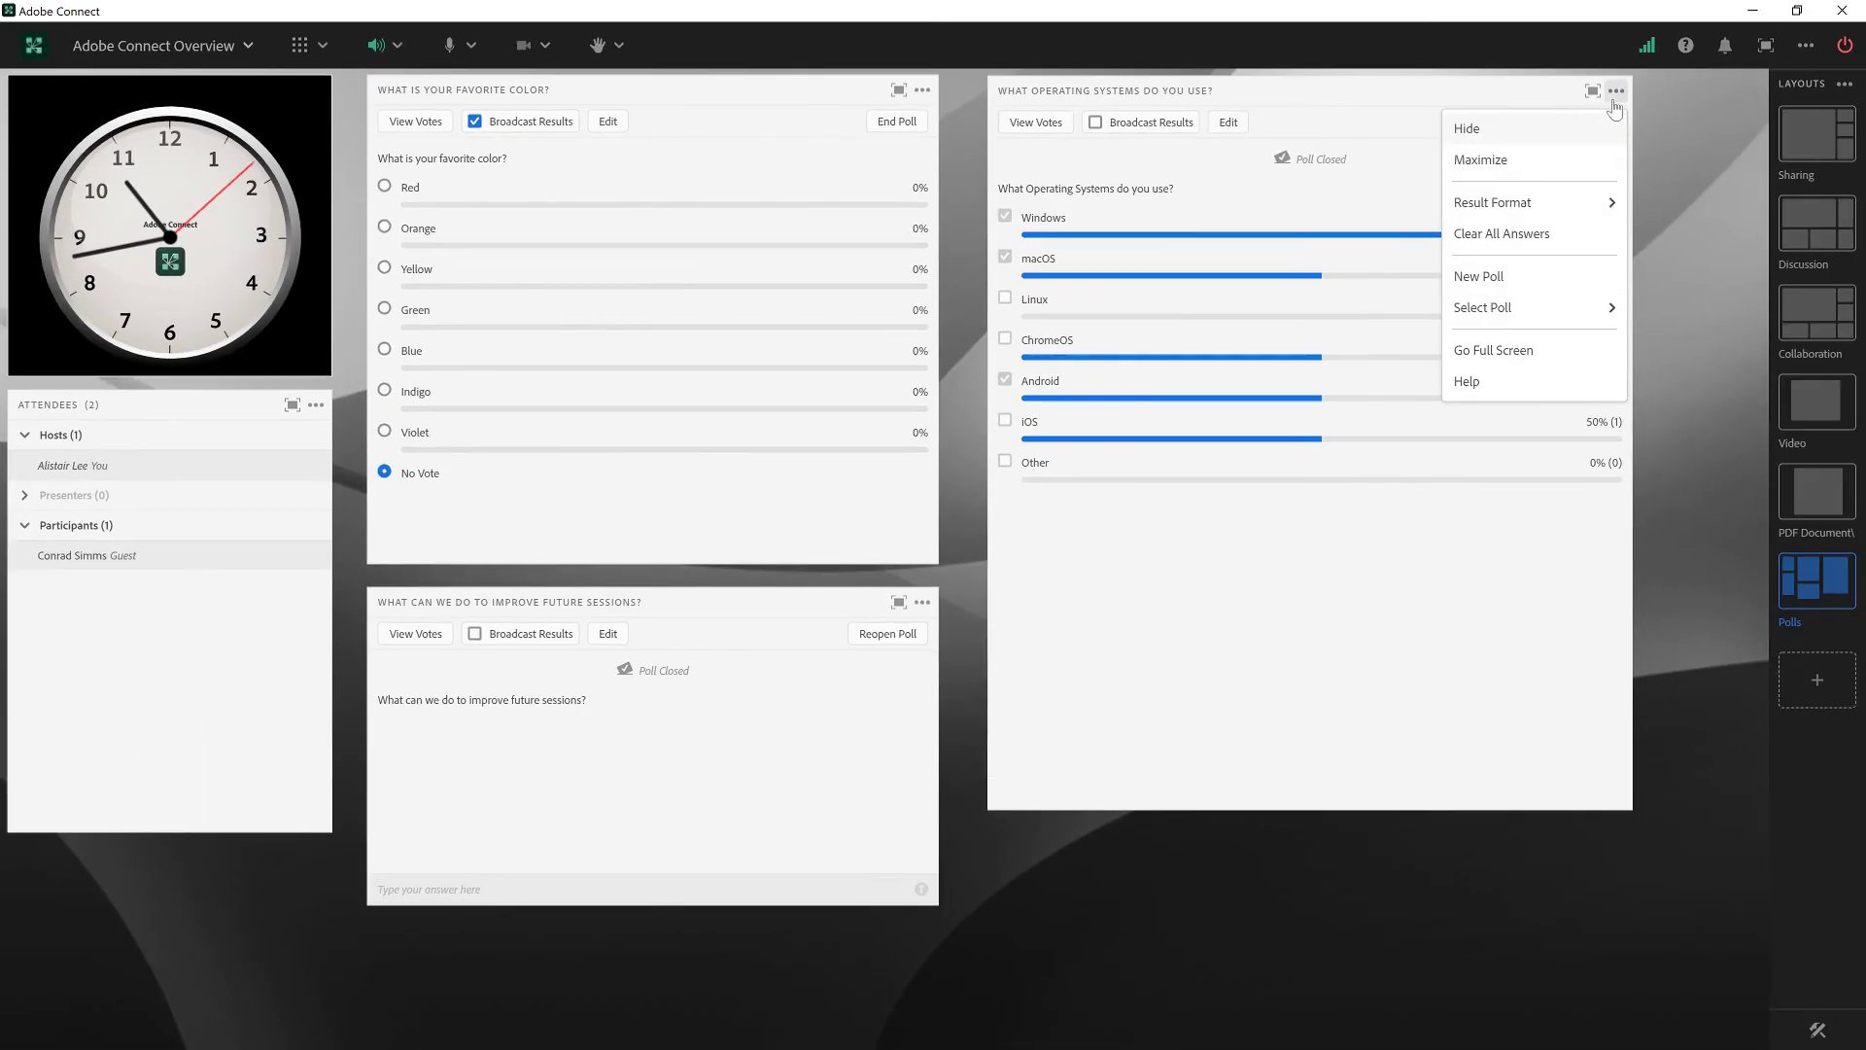
pyautogui.click(1535, 234)
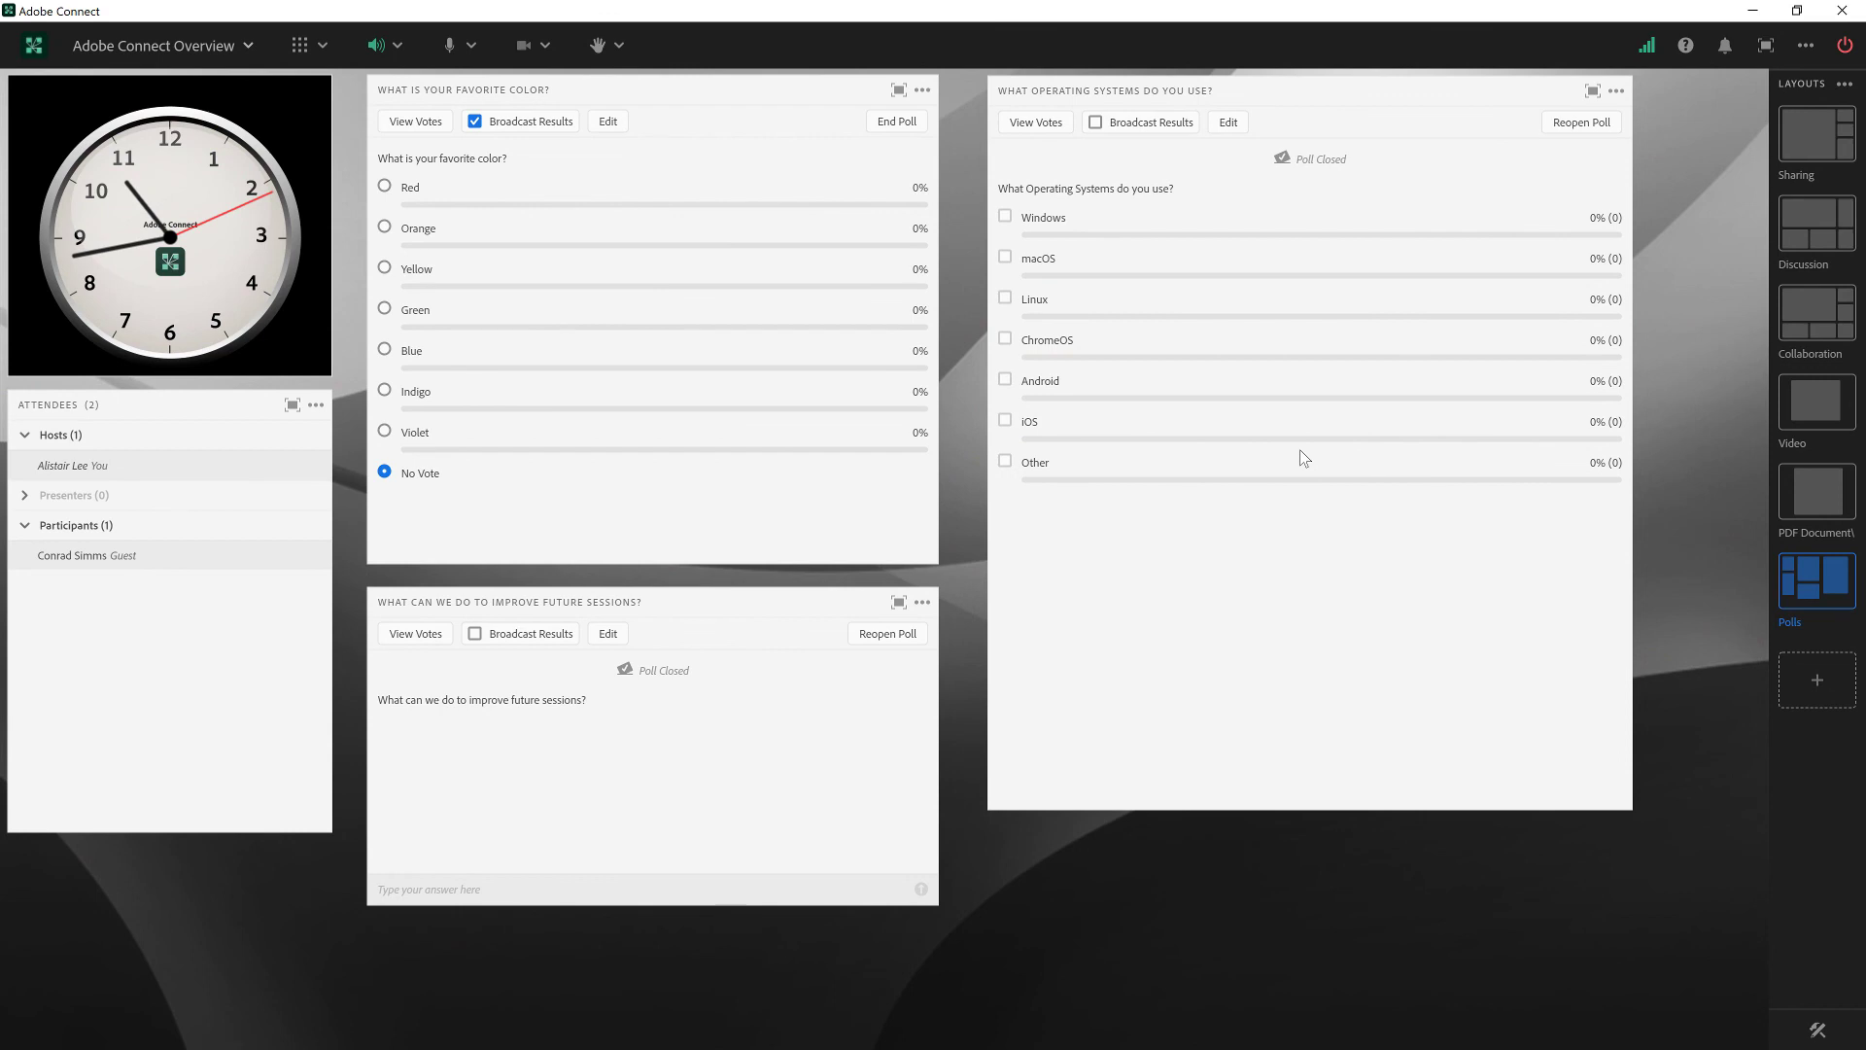